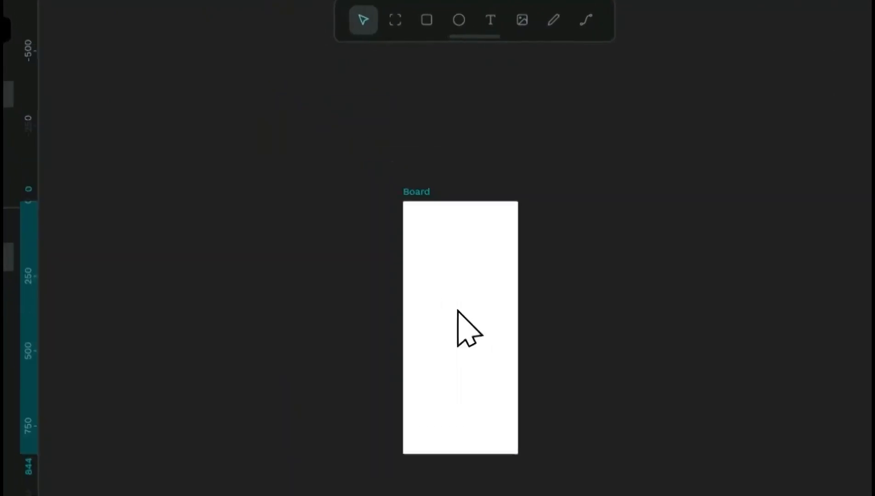
# Step: Change the mobile board's fill from white to the near-black colour 141414
pyautogui.hotkey('shift', '2')
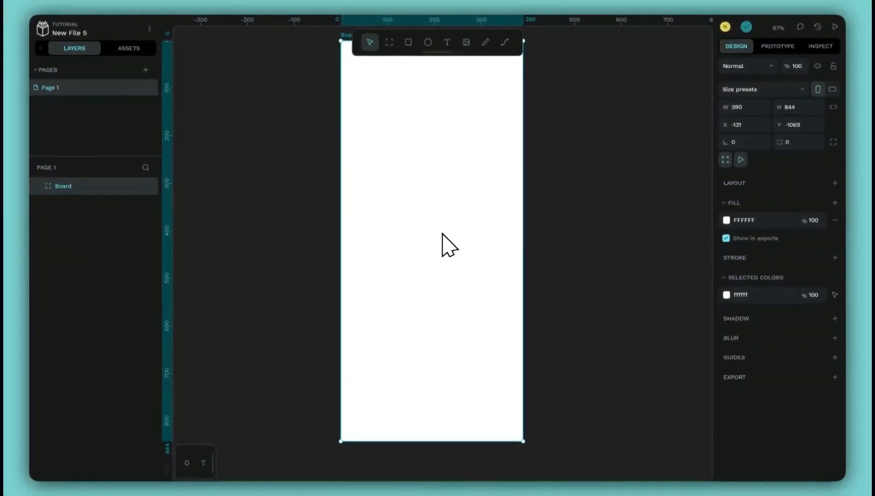
pyautogui.moveTo(442, 234); pyautogui.dragTo(456, 269)
pyautogui.click(727, 220)
pyautogui.moveTo(593, 241); pyautogui.dragTo(500, 295)
pyautogui.press('Escape')
pyautogui.press('Escape')
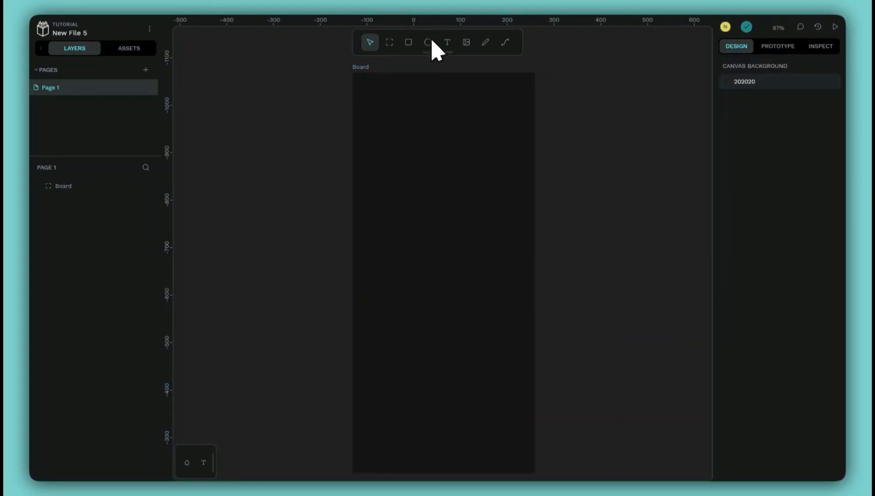
# Step: Add the text "Home" beside the board and set its font to Sora
pyautogui.click(447, 42)
pyautogui.click(554, 135)
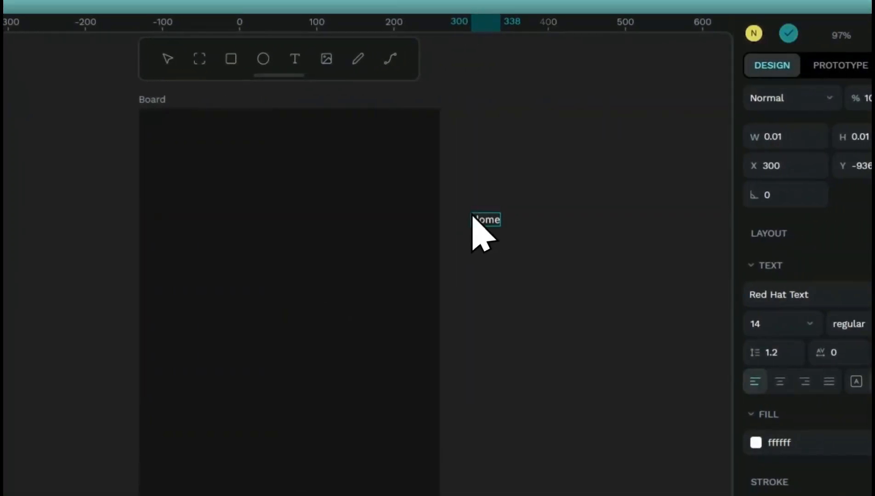
pyautogui.click(779, 295)
pyautogui.scroll(-20, 805, 299)
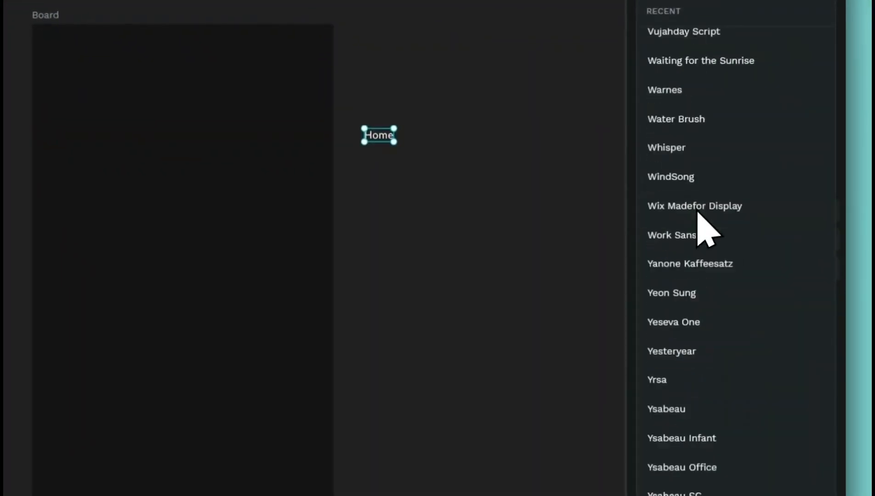
pyautogui.write('sora')
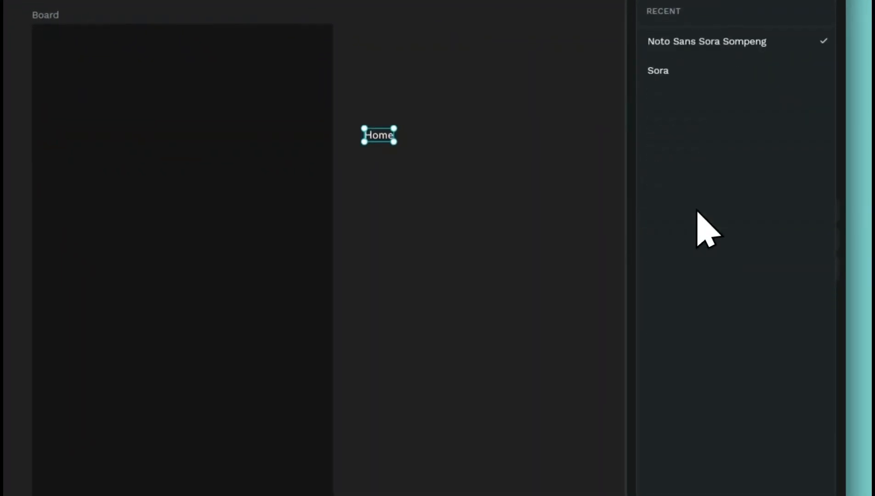
pyautogui.press('Escape')
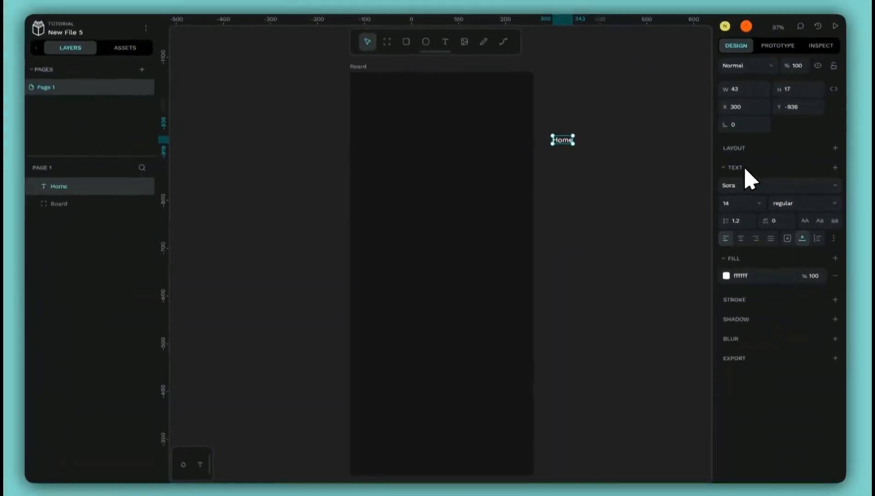
# Step: Set the Home text's font size to 22 and its weight to 600
pyautogui.click(680, 242)
pyautogui.write('22')
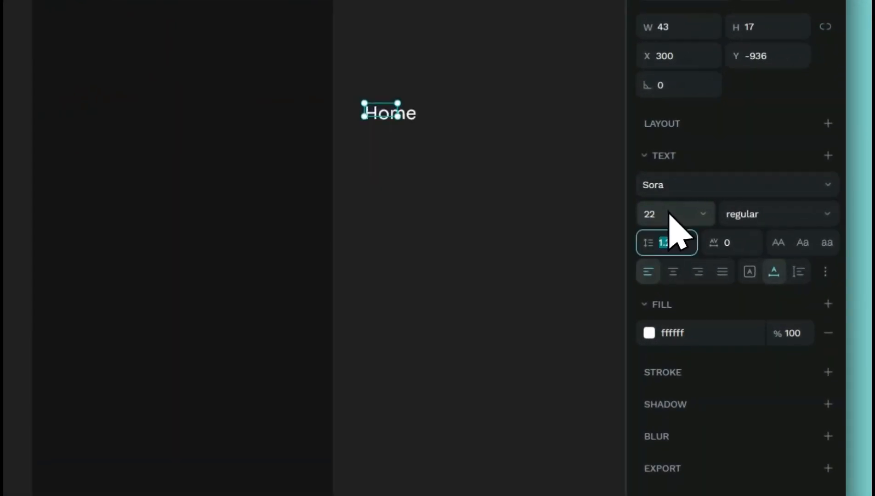
pyautogui.click(732, 214)
pyautogui.click(770, 373)
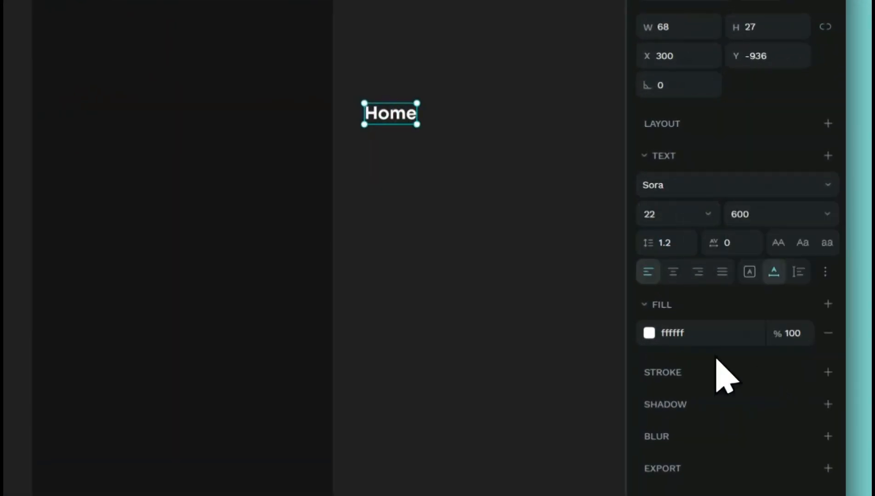
pyautogui.click(455, 326)
pyautogui.click(393, 111)
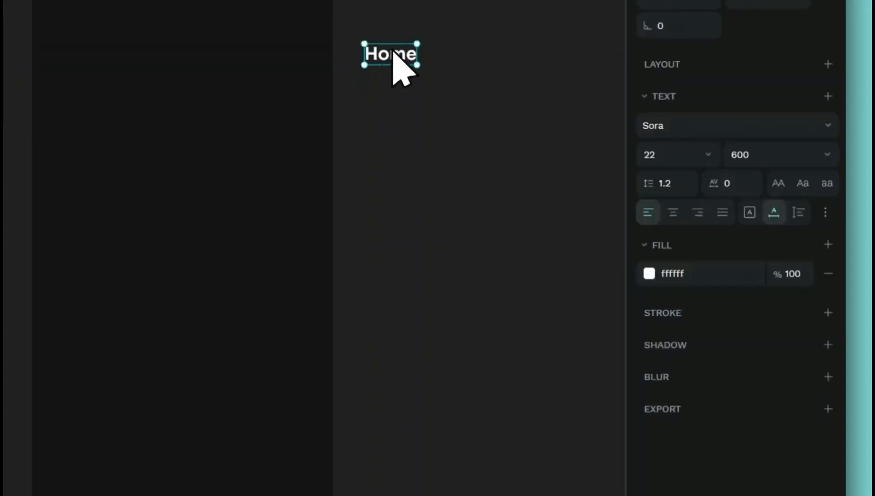
# Step: Add a column guide to the board with 3 columns and a margin of 20
pyautogui.click(334, 96)
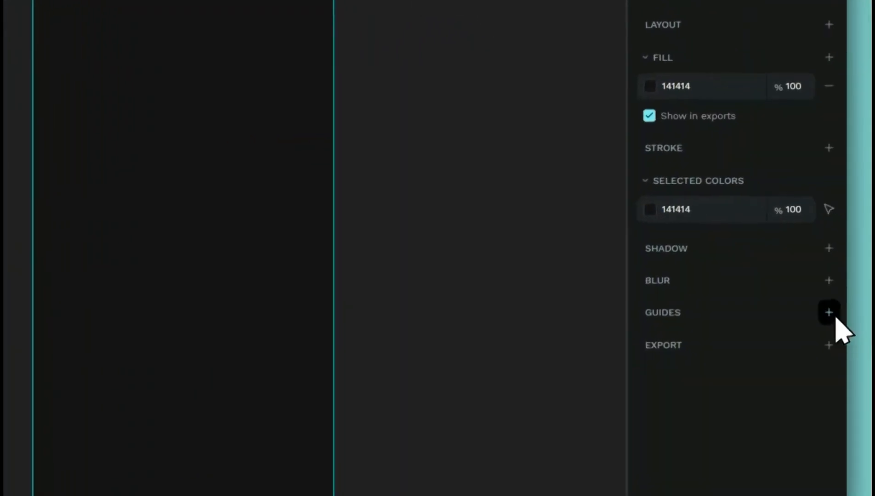
pyautogui.click(830, 313)
pyautogui.click(674, 346)
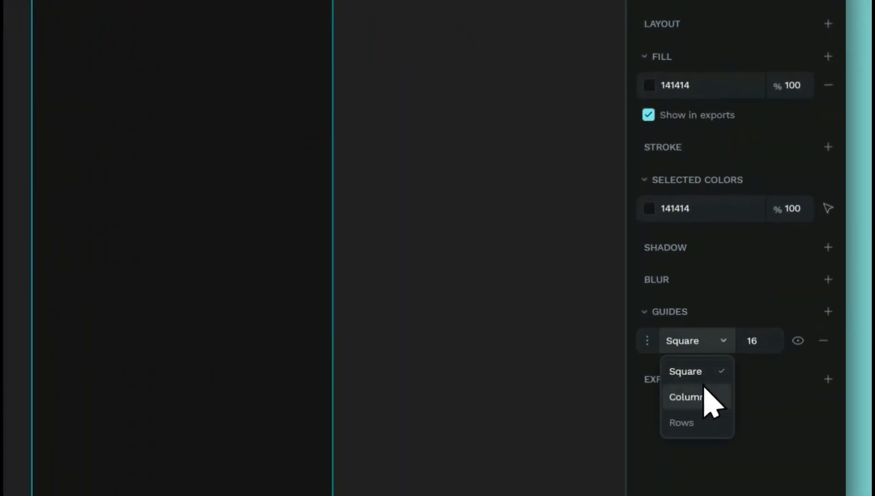
pyautogui.click(689, 398)
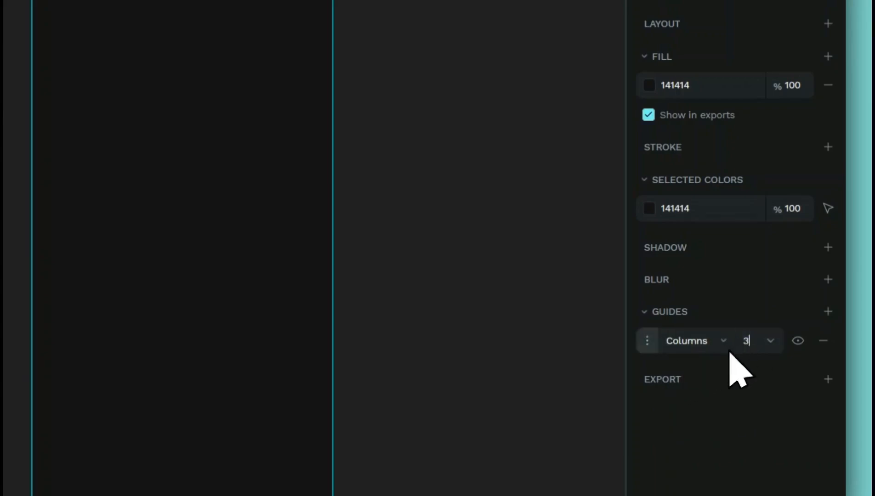
pyautogui.click(648, 340)
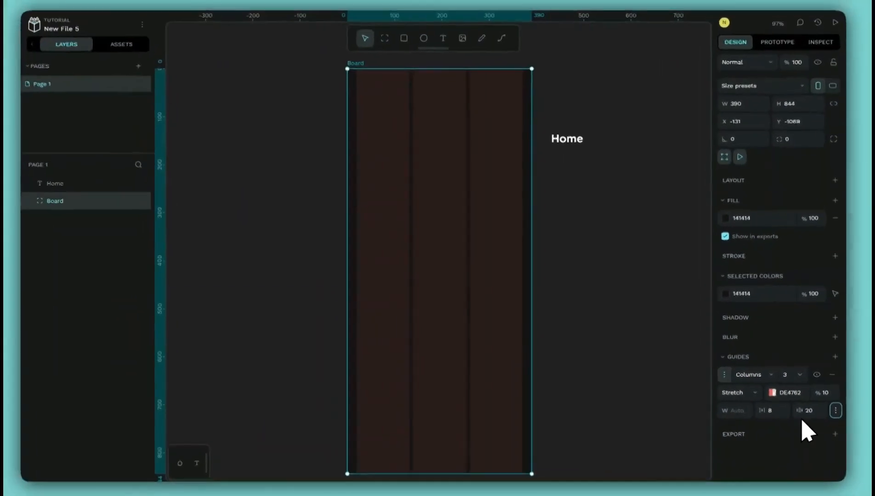
# Step: Move the Home text into the upper part of the board, aligned with the first guide column's outer edge at X 20
pyautogui.moveTo(439, 202); pyautogui.dragTo(336, 143)
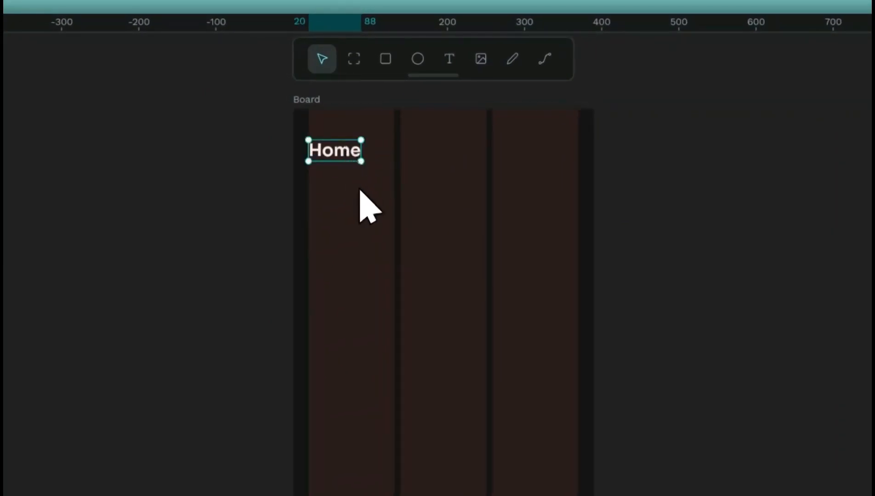
pyautogui.hscroll(3, 400, 258)
pyautogui.scroll(3, 288, 215)
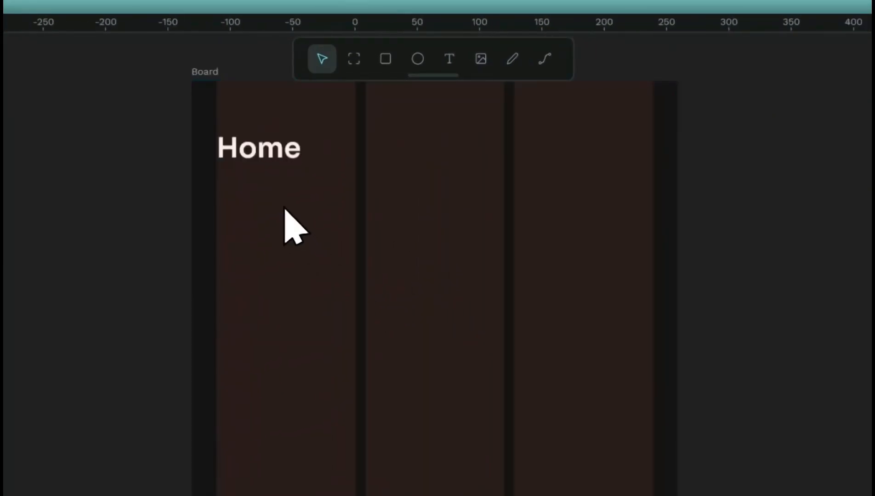
# Step: Duplicate the Home text, place the copy just below it and change its wording to "Featured"
pyautogui.click(262, 157)
pyautogui.rightClick(262, 143)
pyautogui.click(294, 207)
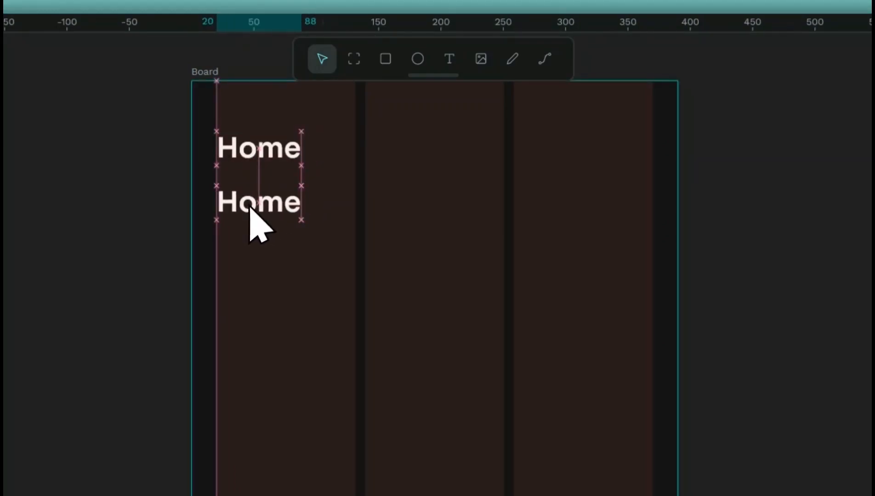
pyautogui.doubleClick(254, 207)
pyautogui.write('Featured')
pyautogui.press('Escape')
# Step: Set the Featured text's font size to 18 and try weight 500
pyautogui.click(684, 285)
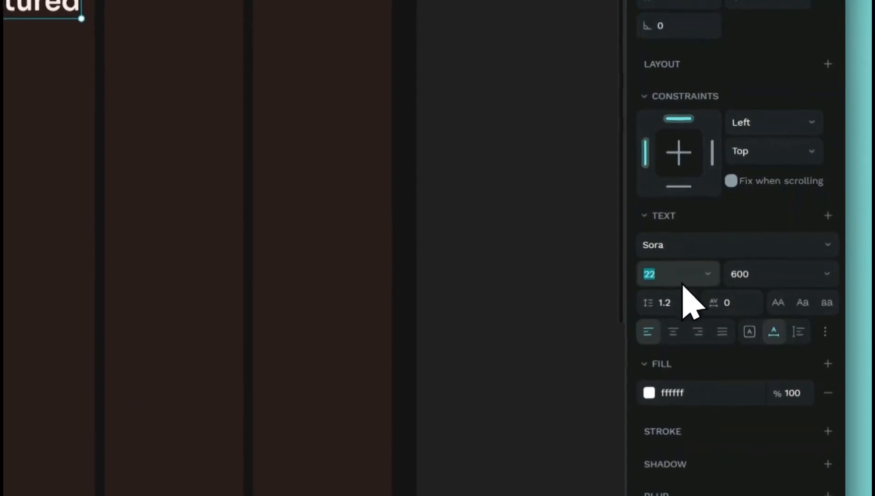
pyautogui.write('18')
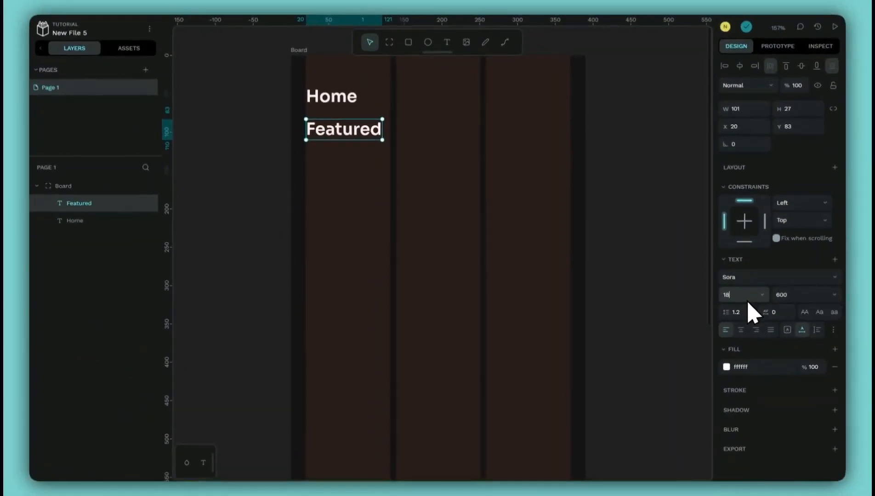
pyautogui.click(811, 295)
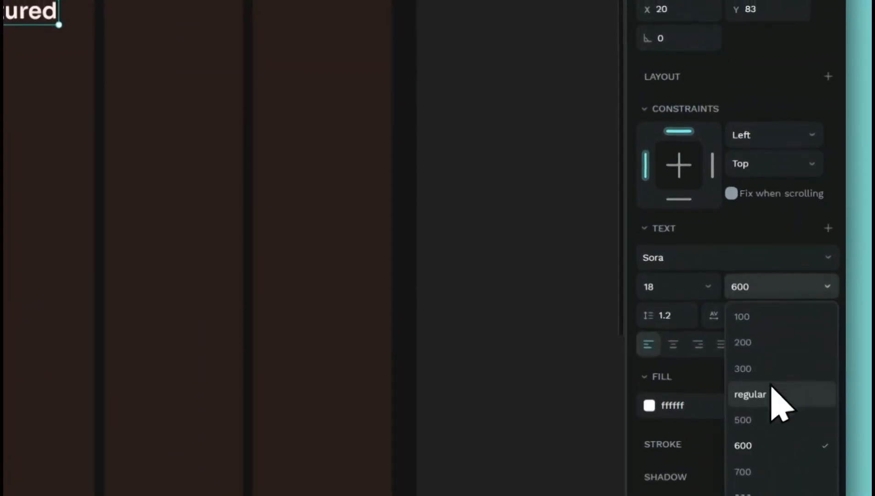
pyautogui.click(768, 416)
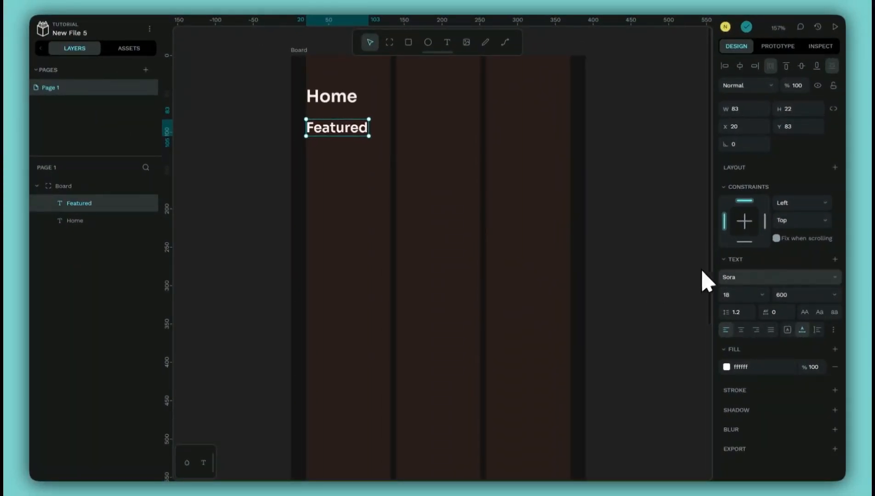
# Step: Set the Featured text's font size to 16
pyautogui.click(753, 294)
pyautogui.write('16')
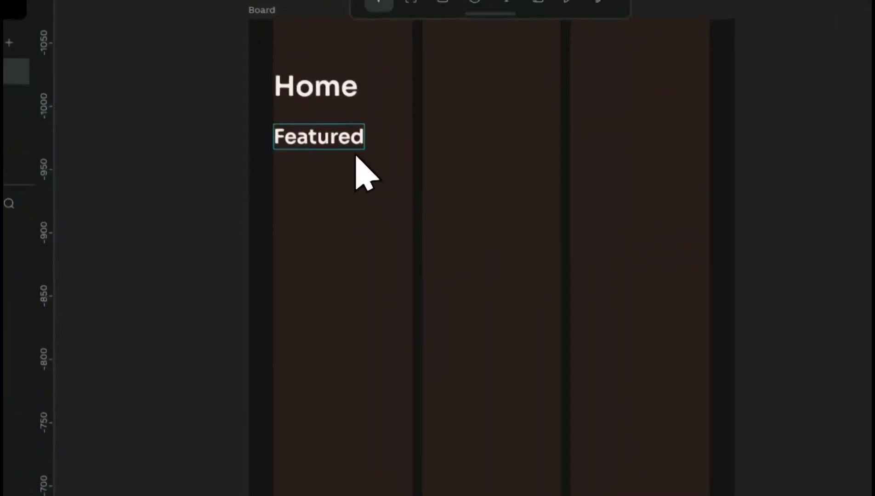
# Step: Draw a nested board about 350 by 200 below the Featured text, spanning all three guide columns
pyautogui.click(419, 3)
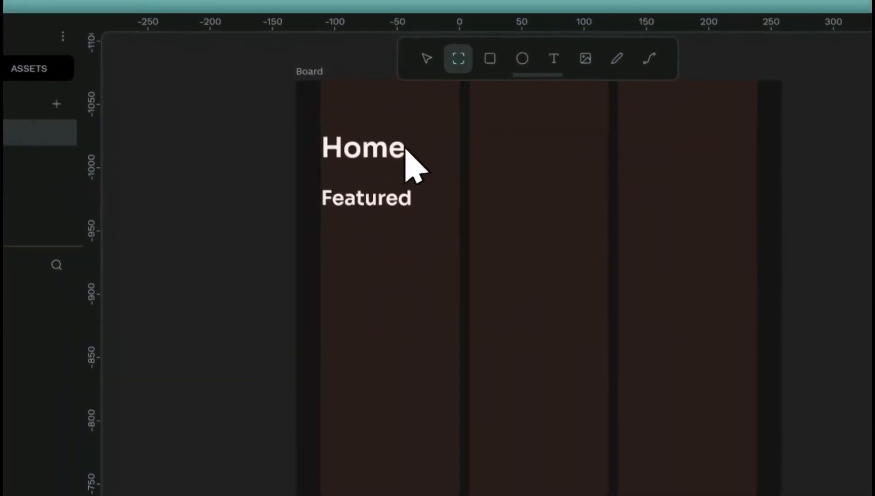
pyautogui.moveTo(322, 237)
pyautogui.mouseDown()
pyautogui.moveTo(601, 448)
pyautogui.moveTo(753, 495)
pyautogui.moveTo(759, 488)
pyautogui.mouseUp()
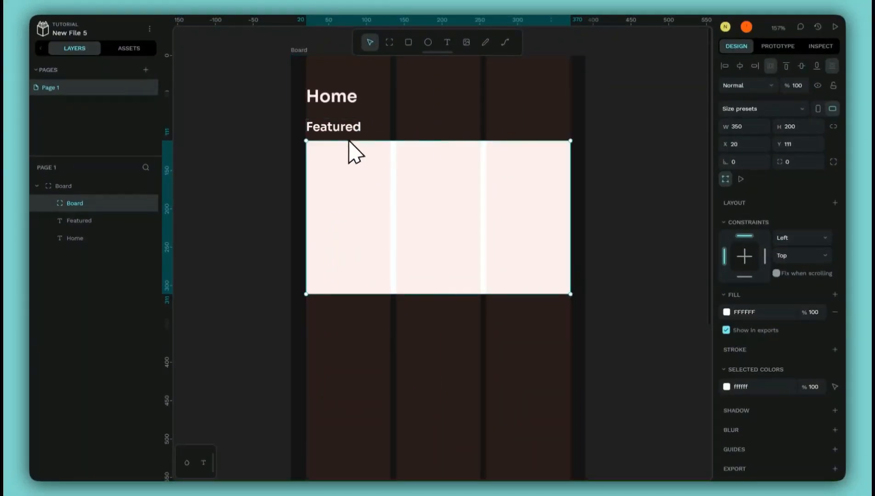
pyautogui.keyDown('shift'); pyautogui.click(346, 129); pyautogui.keyUp('shift')
pyautogui.press('alt')
pyautogui.click(604, 162)
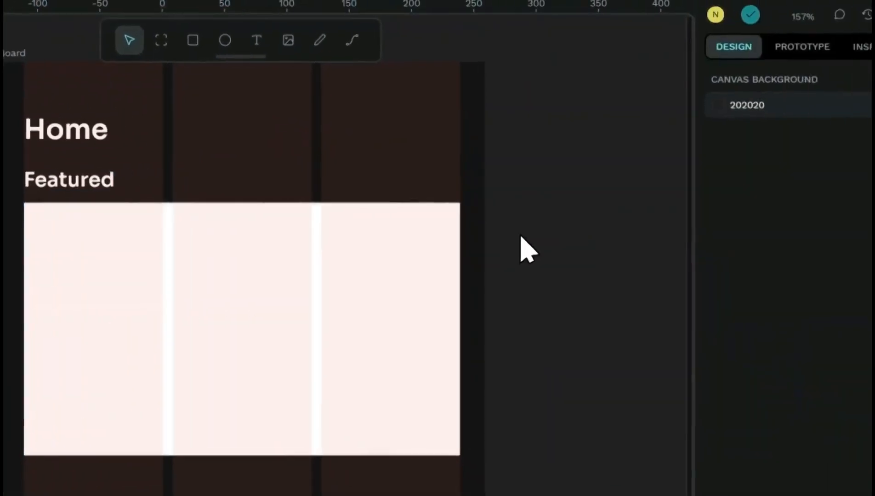
# Step: Give the nested board below Featured a corner radius of 6 and the dark grey fill 484848
pyautogui.click(416, 317)
pyautogui.click(864, 241)
pyautogui.write('6')
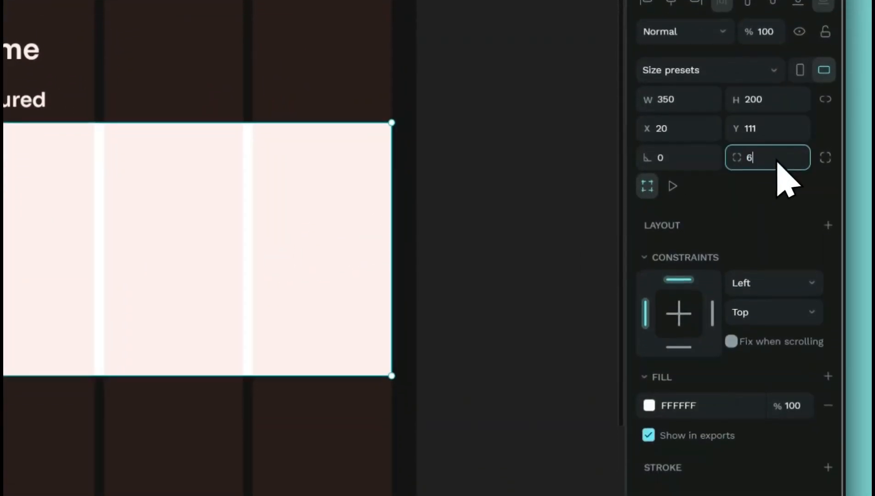
pyautogui.click(509, 213)
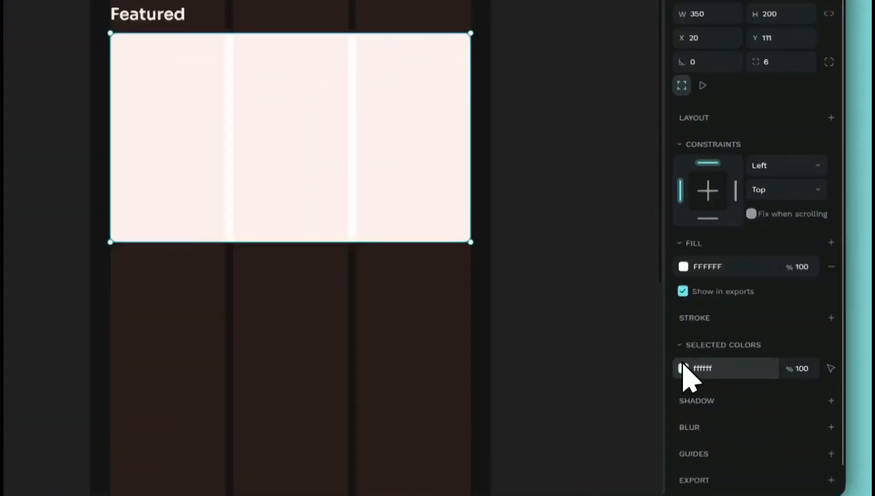
pyautogui.click(727, 387)
pyautogui.moveTo(363, 271); pyautogui.dragTo(342, 280)
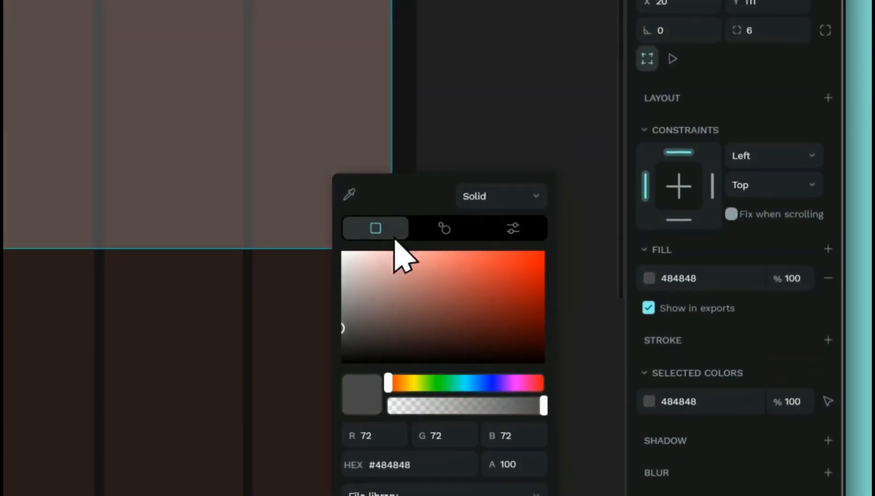
pyautogui.click(500, 76)
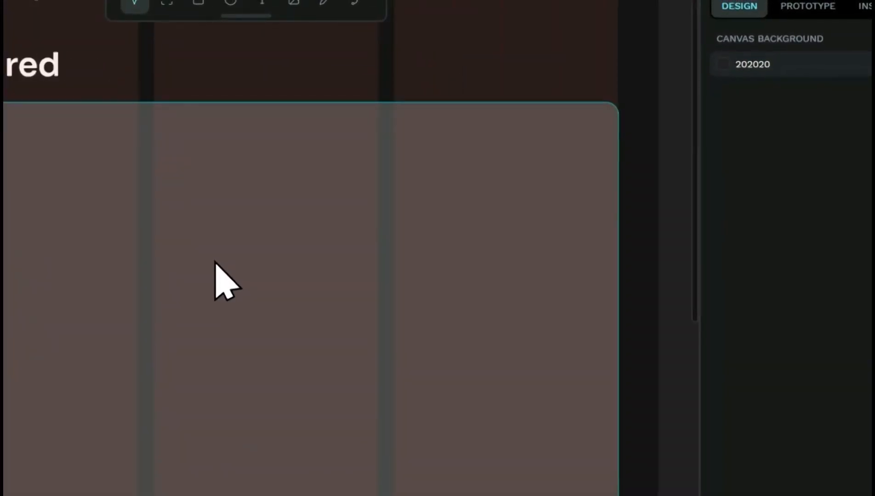
# Step: Draw a thin board about 11 high along the grey board's upper edge and set its width to 326
pyautogui.click(166, 2)
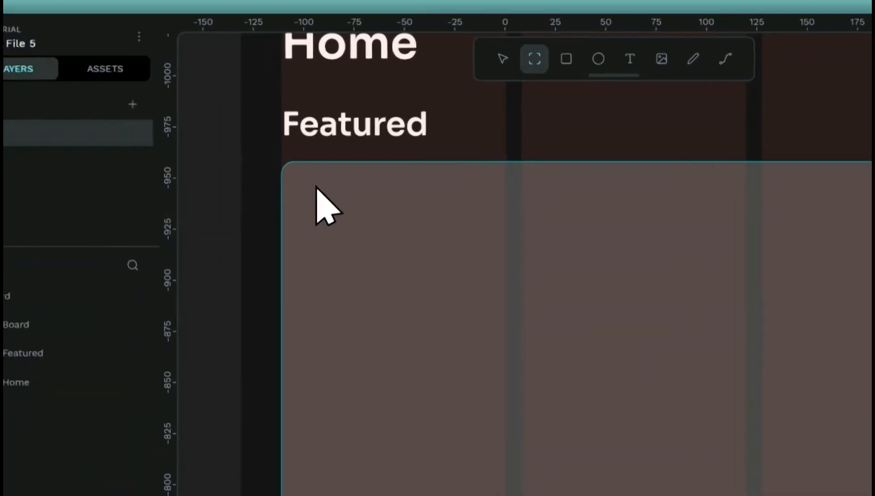
pyautogui.moveTo(300, 189); pyautogui.dragTo(874, 219)
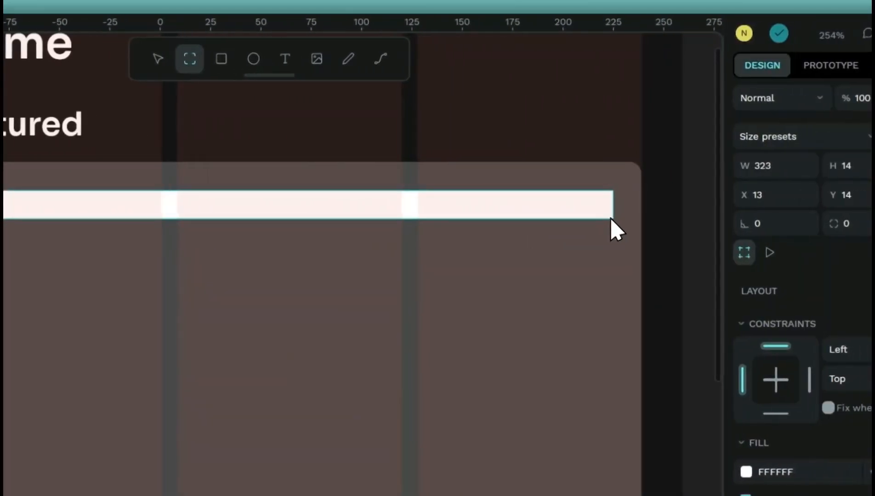
pyautogui.moveTo(612, 219); pyautogui.dragTo(615, 213)
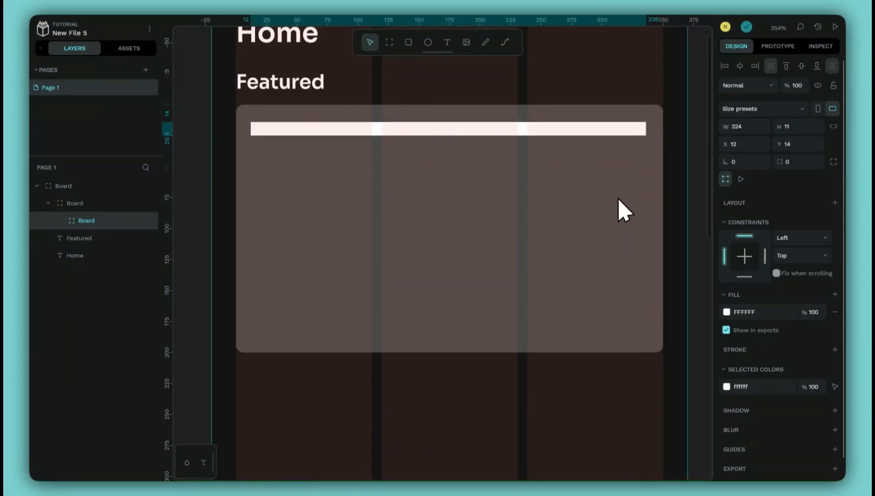
pyautogui.click(761, 126)
pyautogui.write('326')
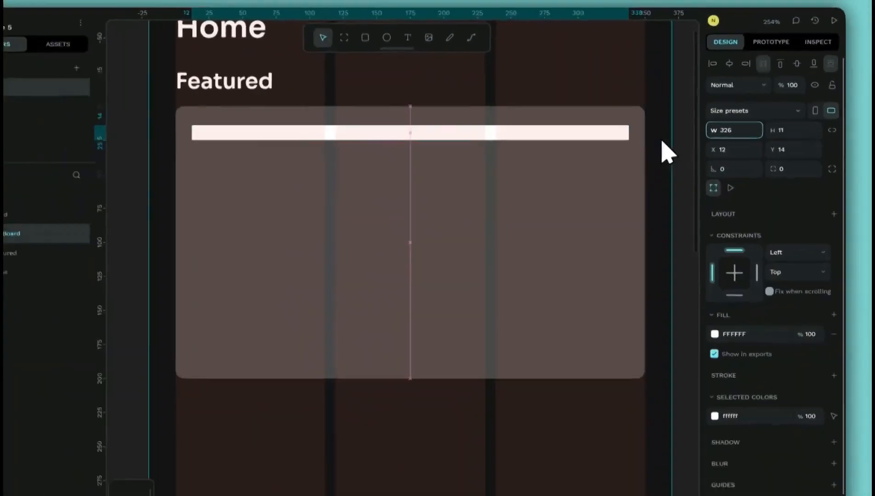
pyautogui.press('Return')
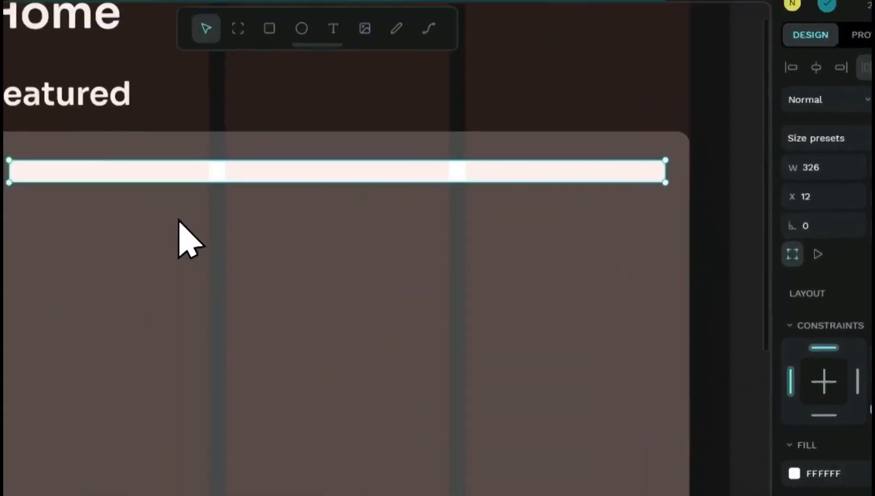
# Step: Draw a rectangle about 91 wide inside the thin white board, then set its height to 4 and corner radius to 10
pyautogui.click(135, 9)
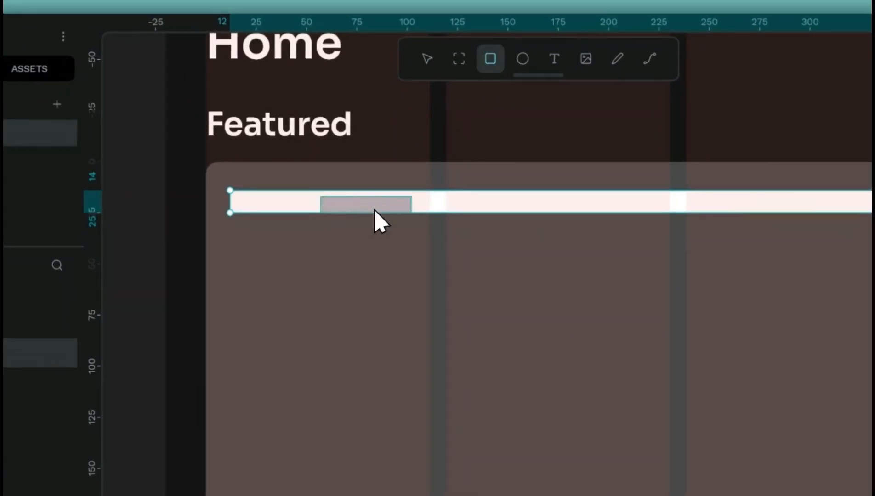
pyautogui.moveTo(480, 214); pyautogui.dragTo(504, 213)
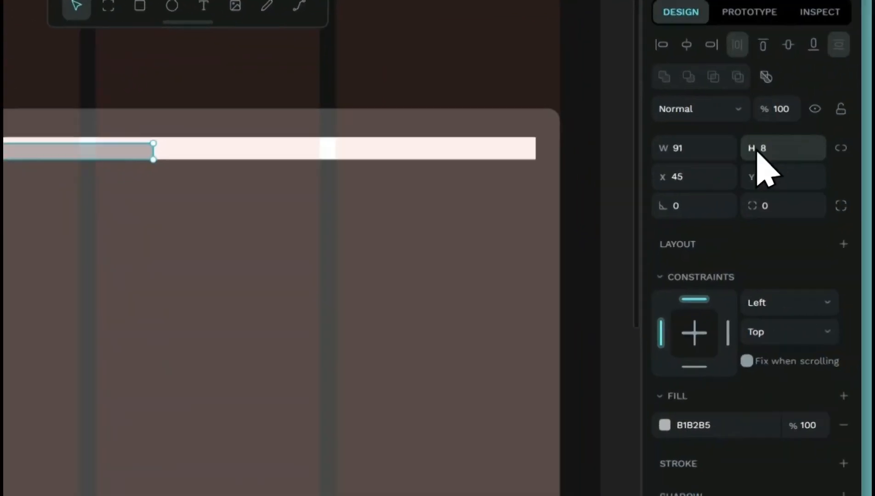
pyautogui.click(758, 149)
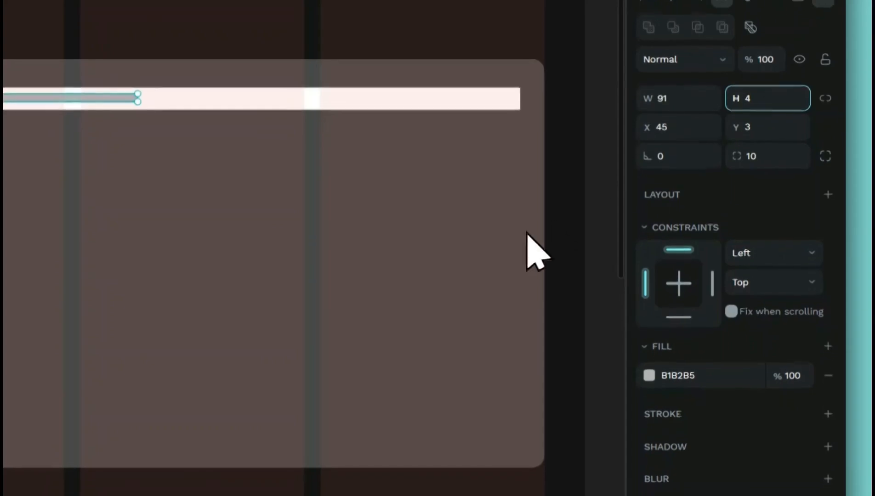
pyautogui.press('Escape')
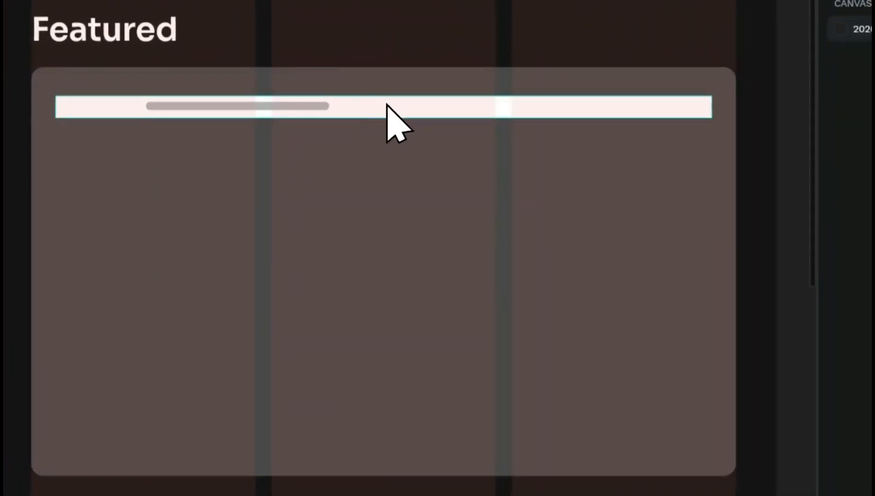
# Step: Apply a flex layout to the thin white board and centre its content horizontally
pyautogui.click(389, 108)
pyautogui.click(828, 166)
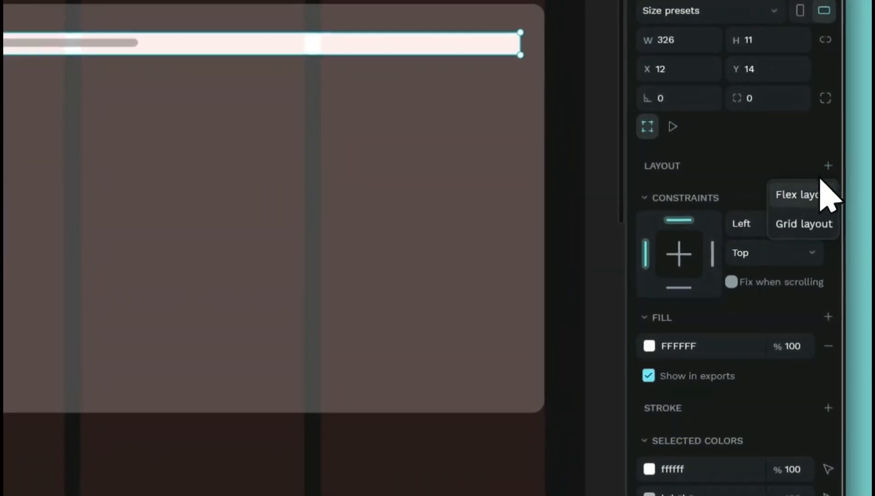
pyautogui.click(800, 194)
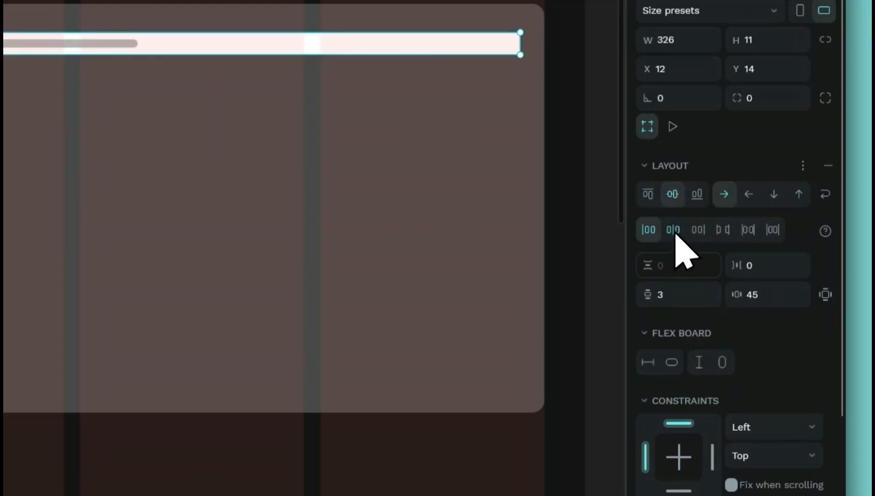
pyautogui.click(675, 234)
pyautogui.click(593, 219)
# Step: Duplicate the rounded grey bar twice so the thin board holds three bars in a row
pyautogui.click(258, 43)
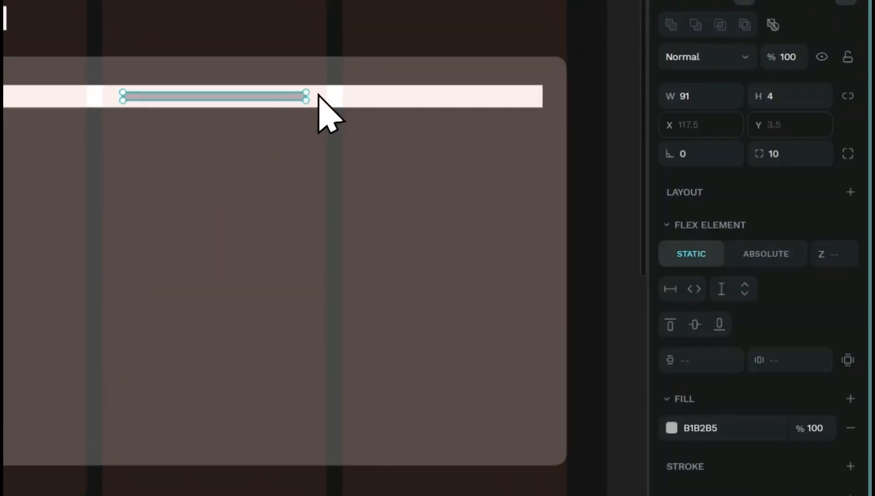
pyautogui.hotkey('ctrl', 'd')
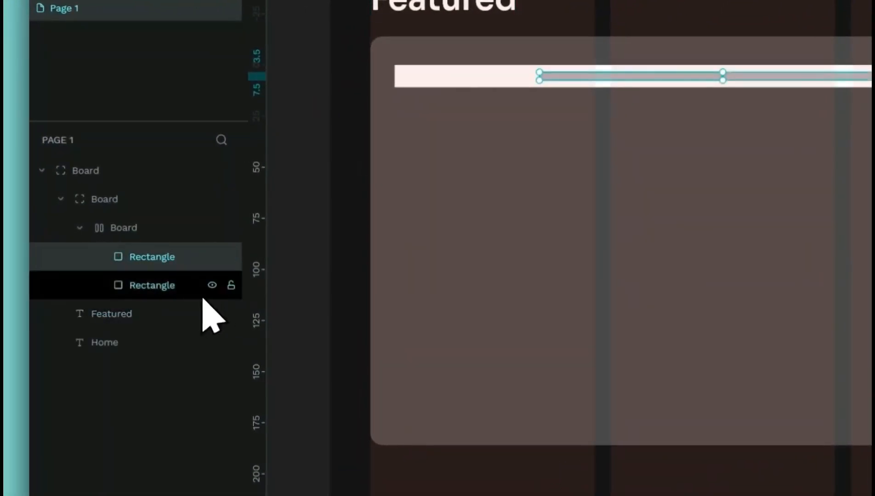
pyautogui.hotkey('ctrl', 'd')
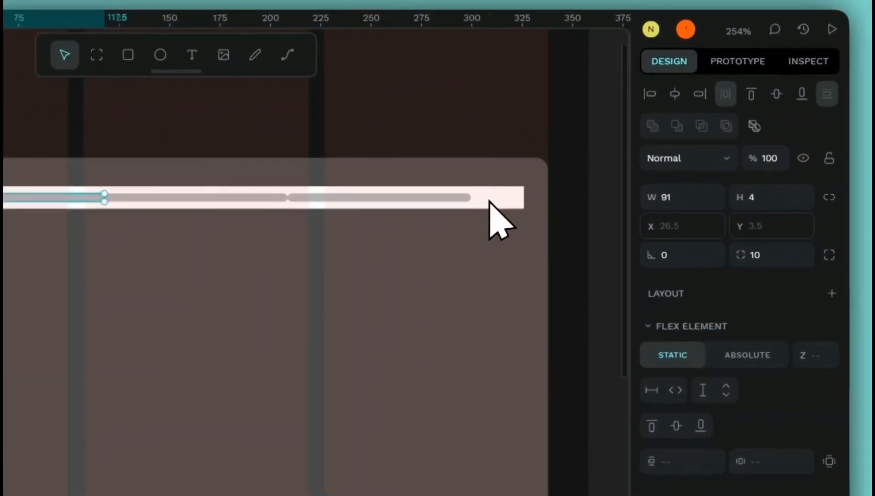
pyautogui.press('Escape')
# Step: Set the thin board's vertical and horizontal padding to 0 and its column gap to 8
pyautogui.click(608, 144)
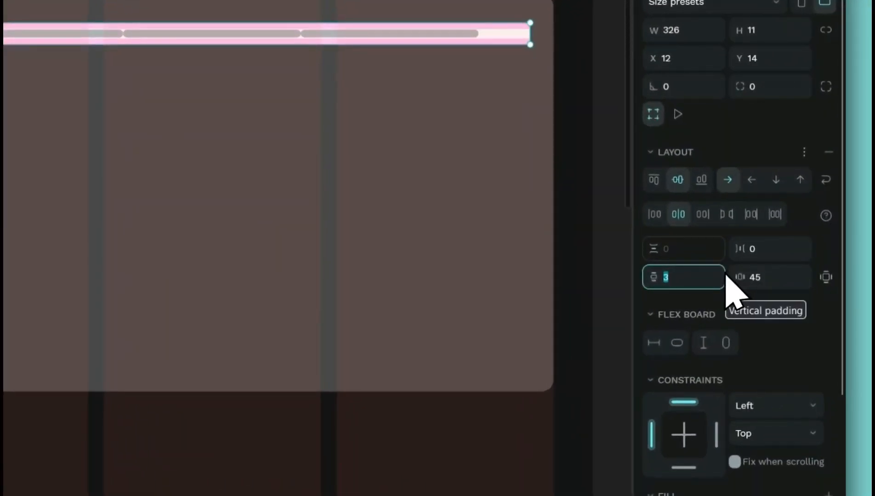
pyautogui.write('0')
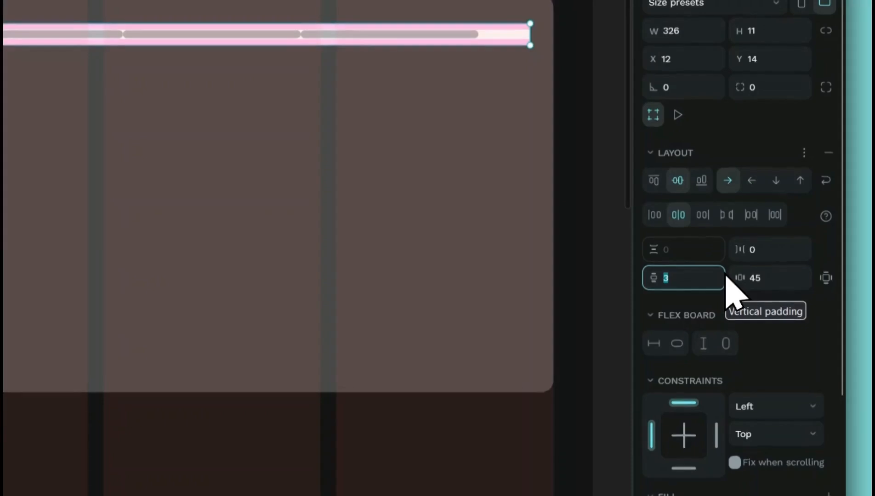
pyautogui.click(765, 286)
pyautogui.write('0')
pyautogui.click(792, 250)
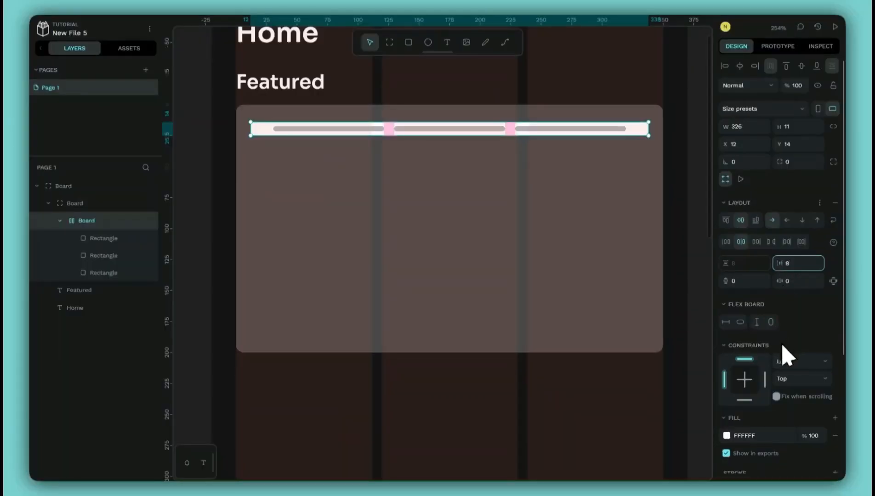
pyautogui.write('8')
# Step: Fit the thin board's height to its content, keep its width at 326 and remove its white fill
pyautogui.click(771, 322)
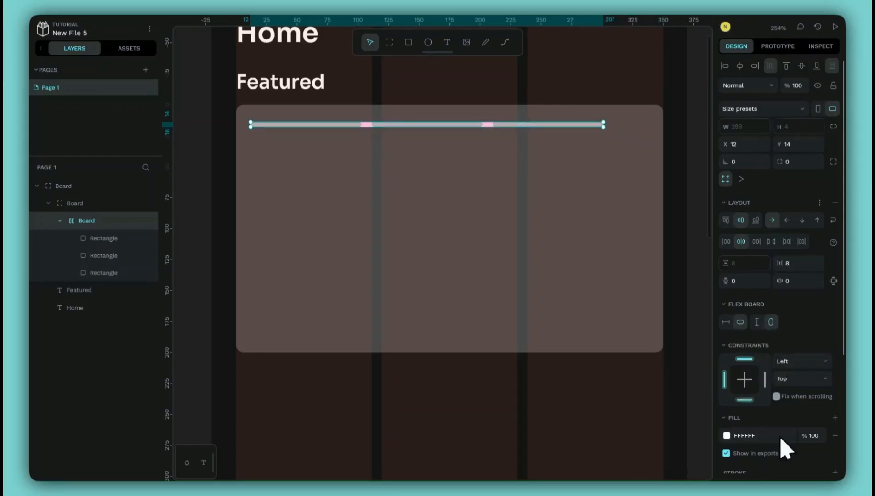
pyautogui.moveTo(605, 129); pyautogui.dragTo(648, 133)
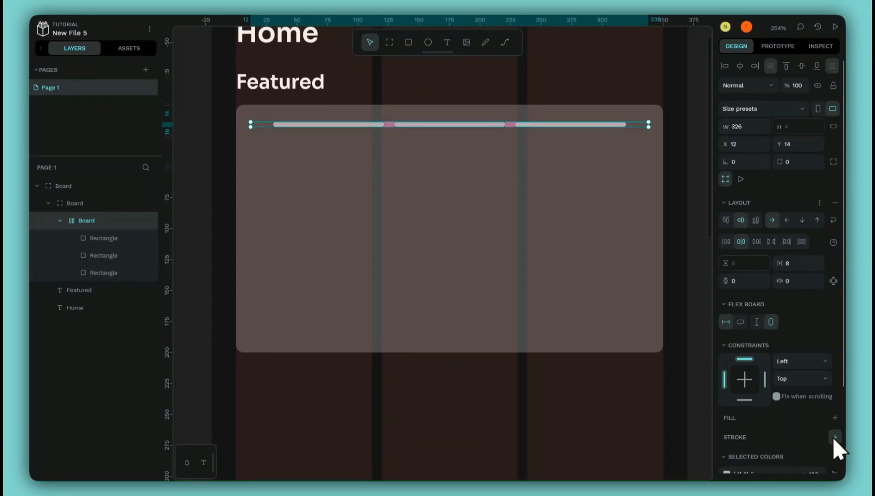
# Step: Make all three rounded bars stretch to fill the thin board's full width
pyautogui.click(117, 239)
pyautogui.keyDown('shift'); pyautogui.click(117, 272); pyautogui.keyUp('shift')
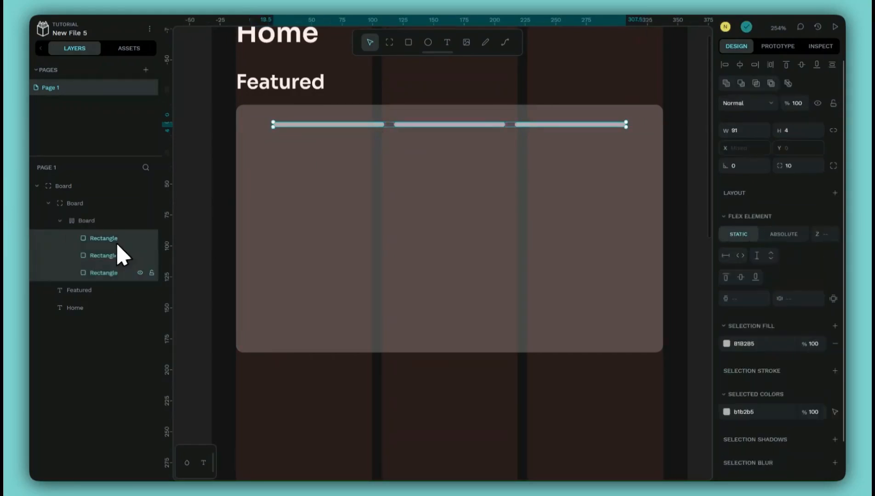
pyautogui.click(741, 255)
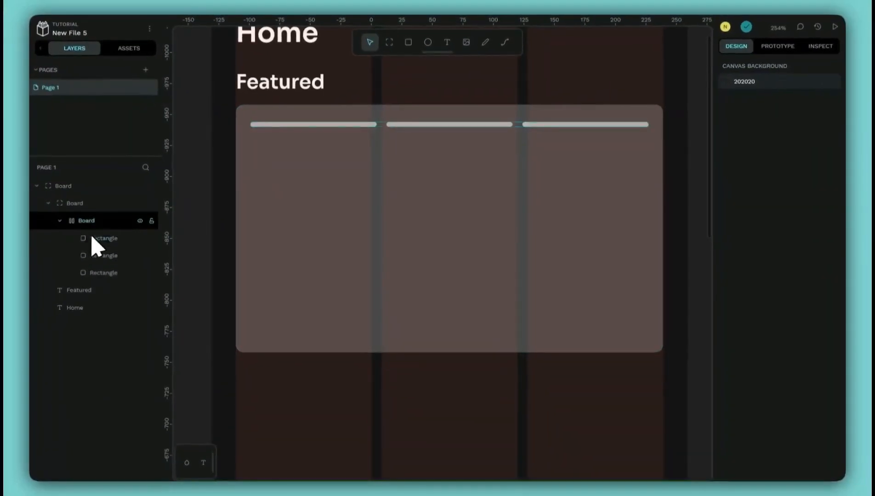
# Step: Move the board of bars to Y 12 inside the card and recolour its bars white, ffffff
pyautogui.click(85, 220)
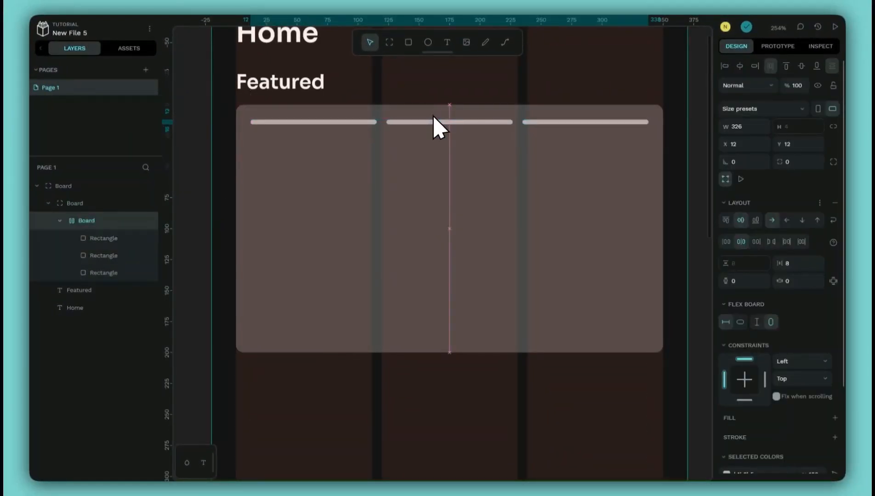
pyautogui.scroll(-3, 748, 377)
pyautogui.click(726, 418)
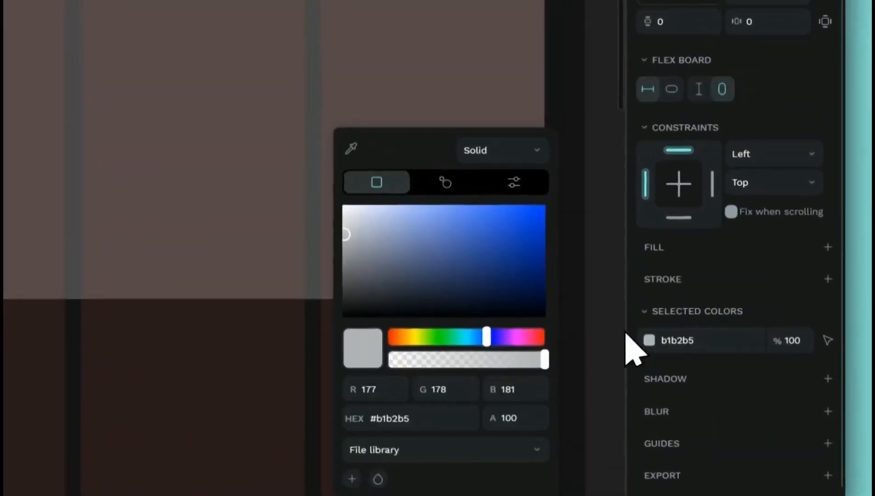
pyautogui.moveTo(346, 234); pyautogui.dragTo(352, 205)
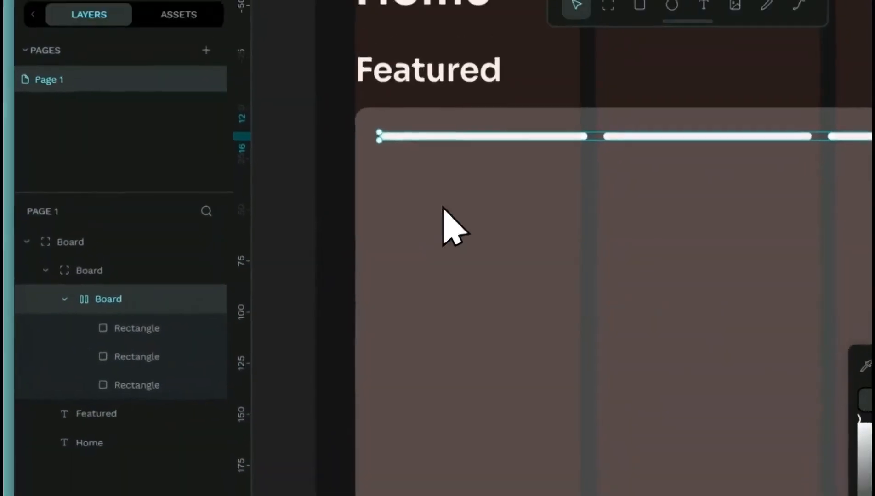
pyautogui.press('Escape')
pyautogui.press('Escape')
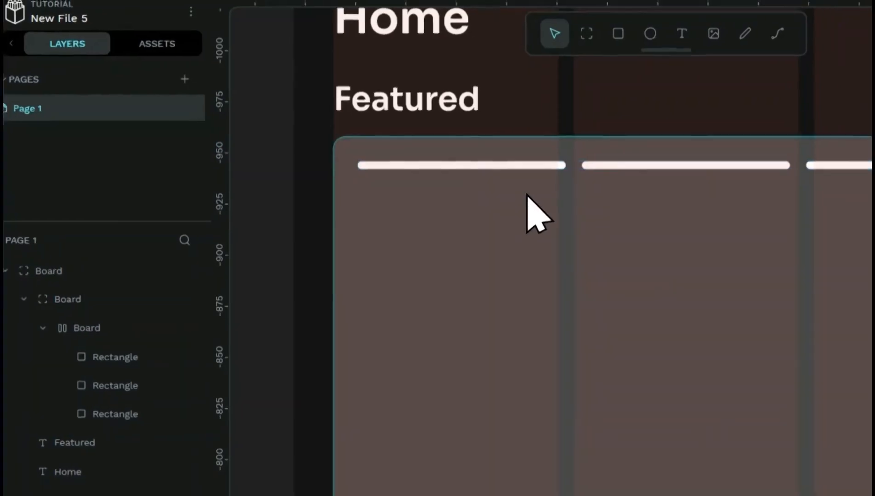
# Step: Set the fill opacity of the second and third bars to 50%
pyautogui.click(726, 164)
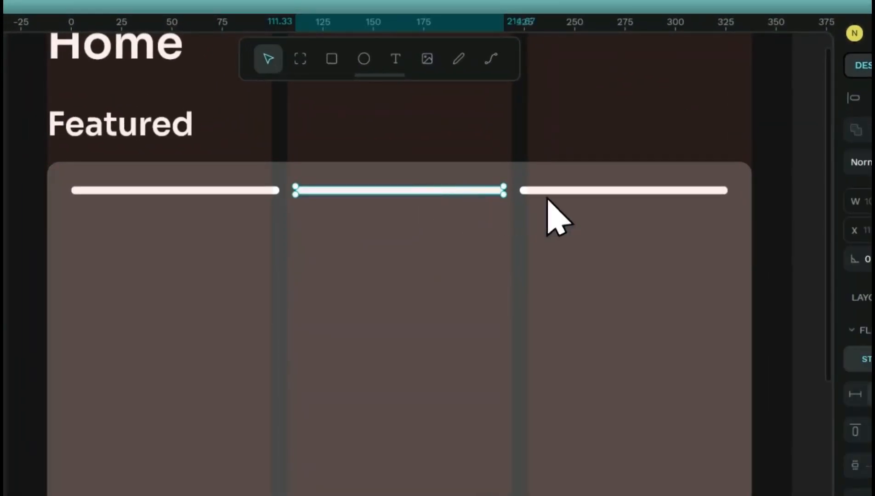
pyautogui.keyDown('shift'); pyautogui.click(575, 190); pyautogui.keyUp('shift')
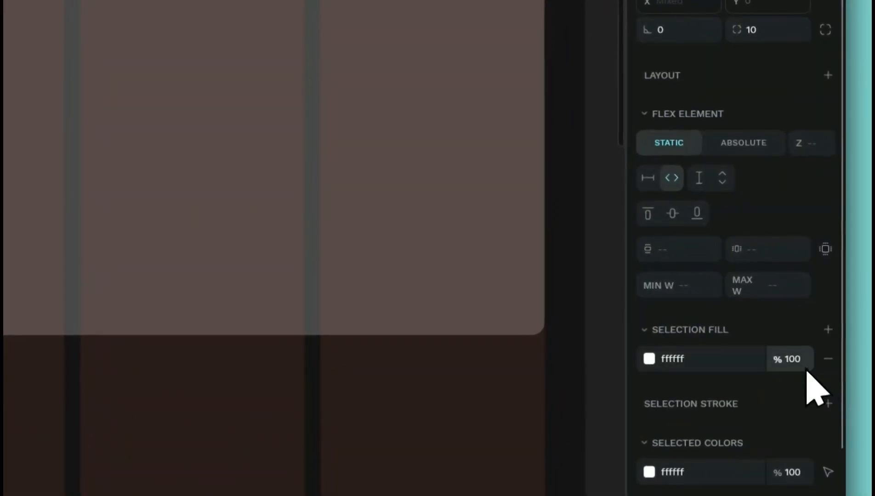
pyautogui.click(792, 362)
pyautogui.write('50')
pyautogui.press('Tab')
pyautogui.click(303, 427)
pyautogui.click(204, 238)
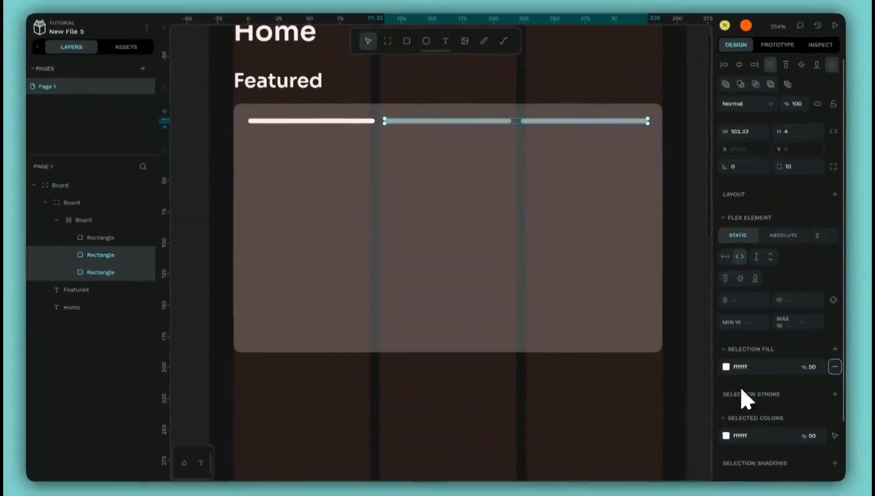
# Step: Import the No Way Up poster image into the featured card and place it at X 0, Y 0 behind the bars
pyautogui.scroll(-5, 464, 294)
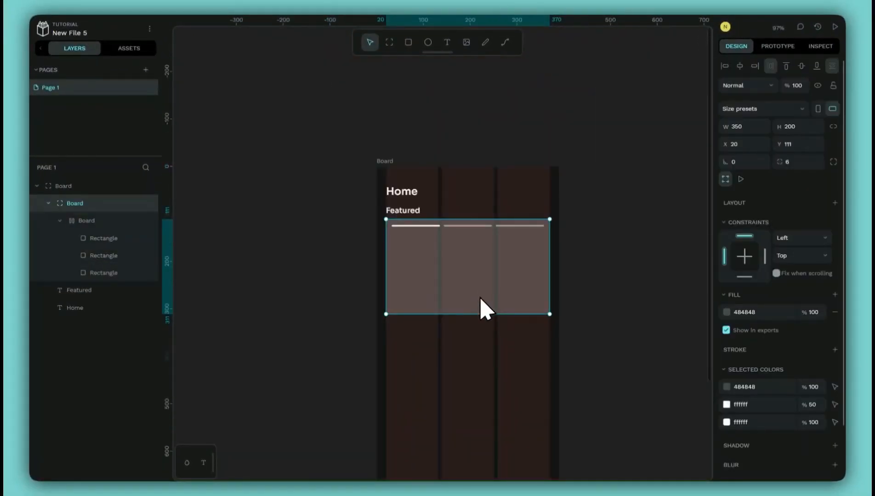
pyautogui.click(558, 112)
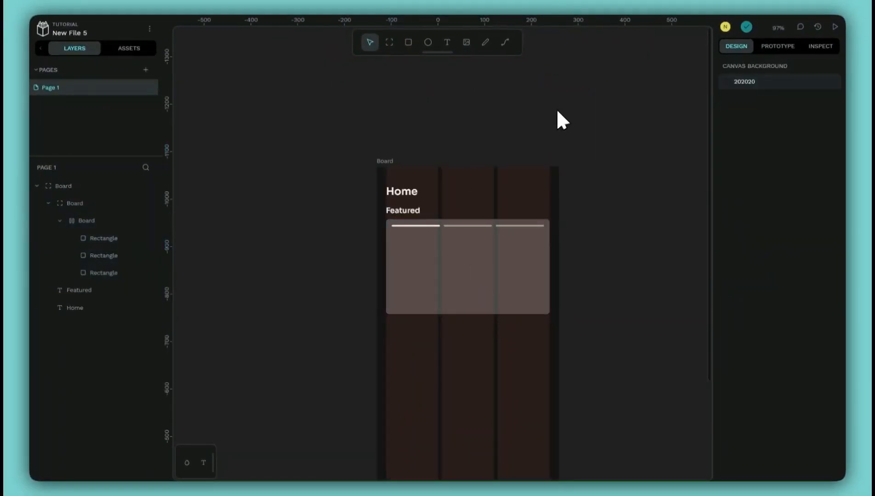
pyautogui.click(463, 43)
pyautogui.doubleClick(199, 186)
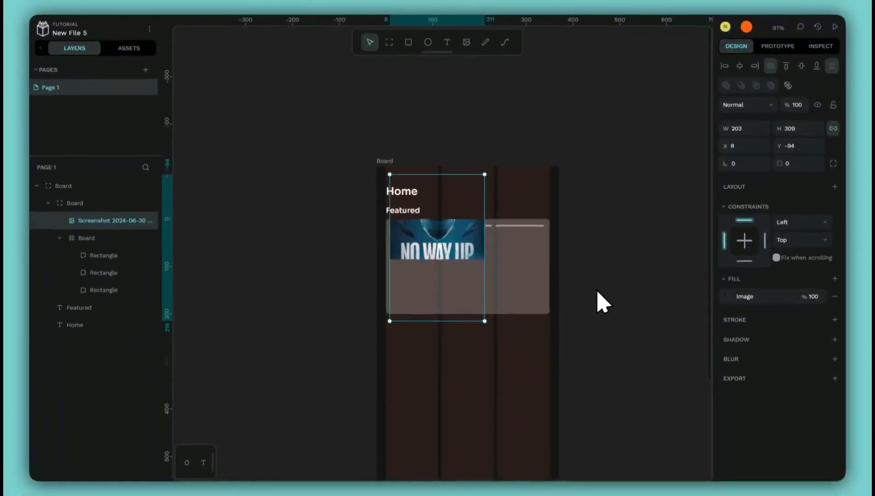
pyautogui.moveTo(439, 248)
pyautogui.mouseDown()
pyautogui.moveTo(462, 290)
pyautogui.moveTo(465, 247)
pyautogui.moveTo(439, 242)
pyautogui.mouseUp()
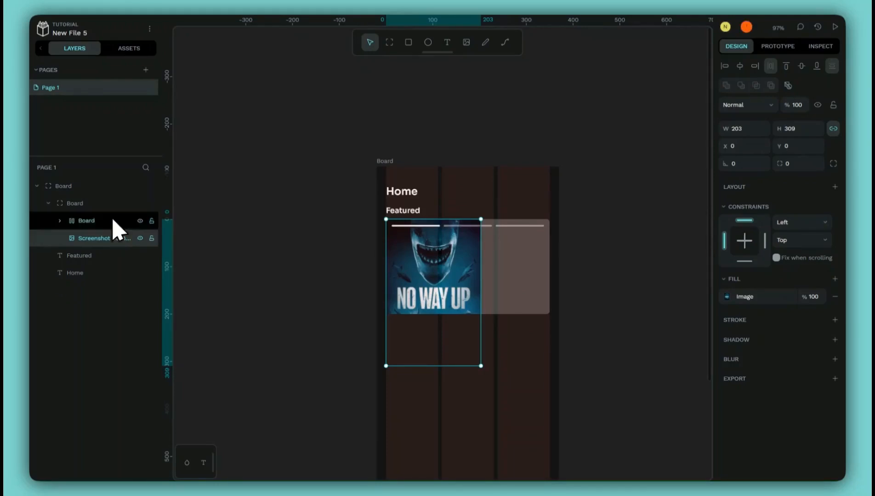
# Step: Enlarge the poster to the card's 350 width and shift it upward so its title sits within the card
pyautogui.moveTo(481, 366); pyautogui.dragTo(542, 403)
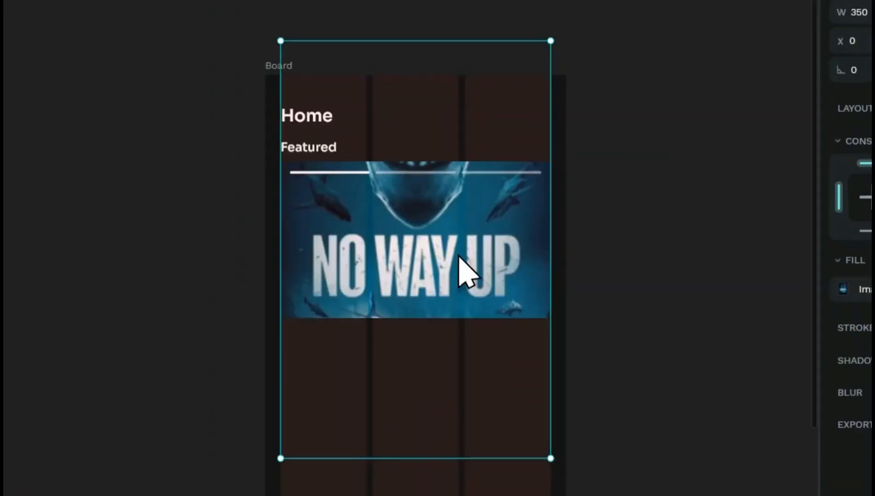
pyautogui.moveTo(457, 271); pyautogui.dragTo(454, 250)
pyautogui.click(714, 279)
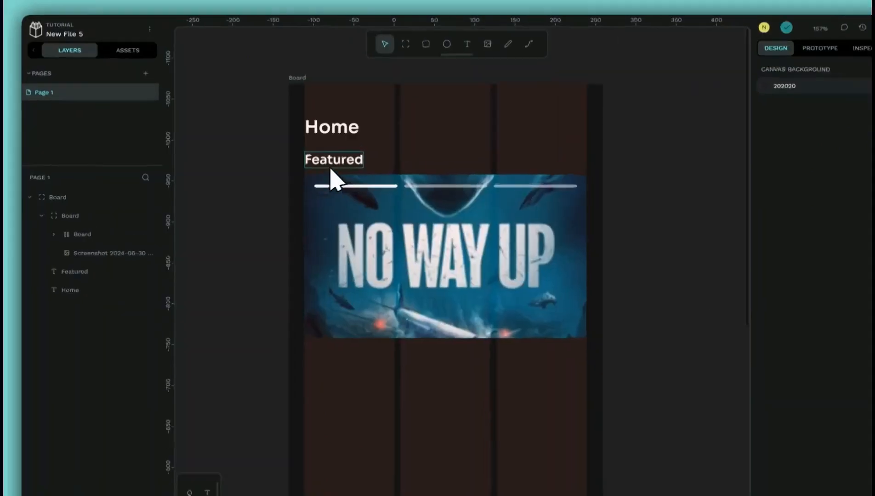
# Step: Duplicate the Featured heading and place the copy over the poster's lower area at about X 18, Y 146
pyautogui.click(331, 166)
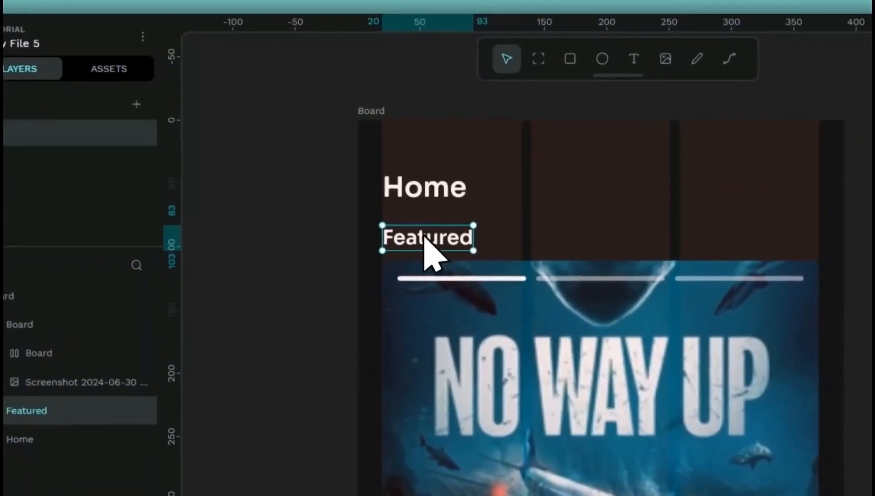
pyautogui.rightClick(420, 234)
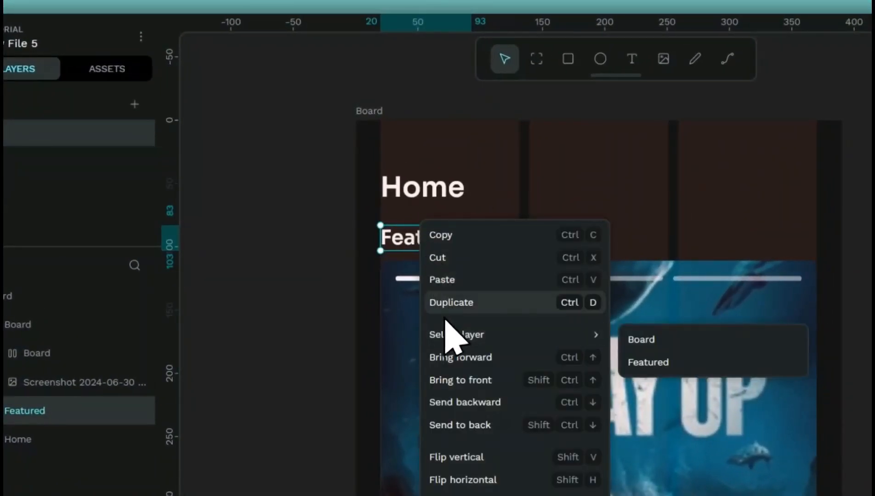
pyautogui.click(439, 301)
pyautogui.moveTo(415, 258); pyautogui.dragTo(460, 241)
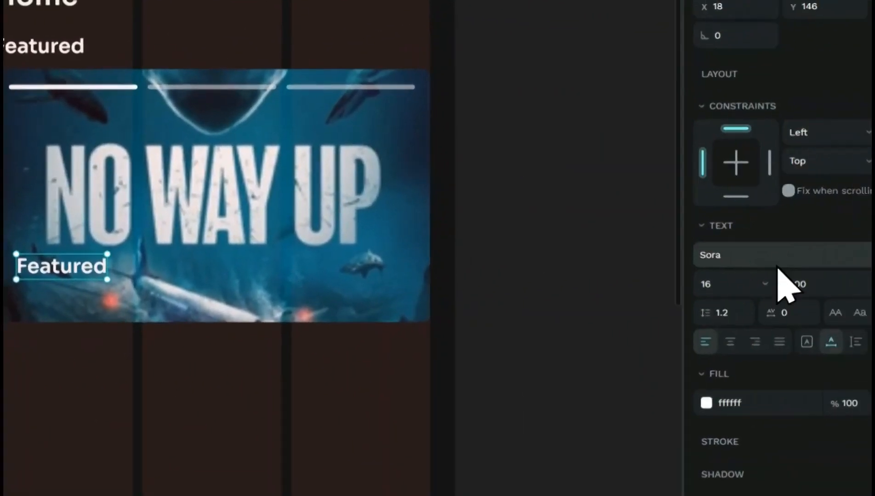
# Step: Change the font of the Featured copy on the poster to Red Hat Text
pyautogui.click(778, 255)
pyautogui.write('red ha')
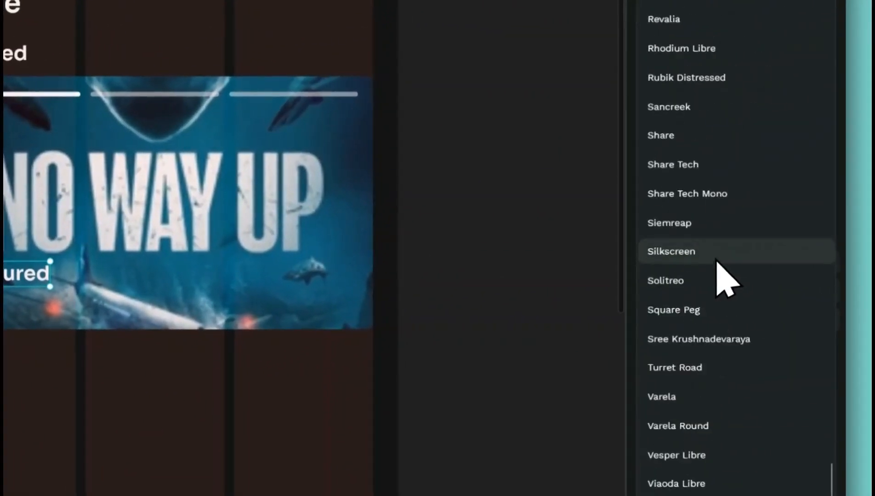
pyautogui.write('t te')
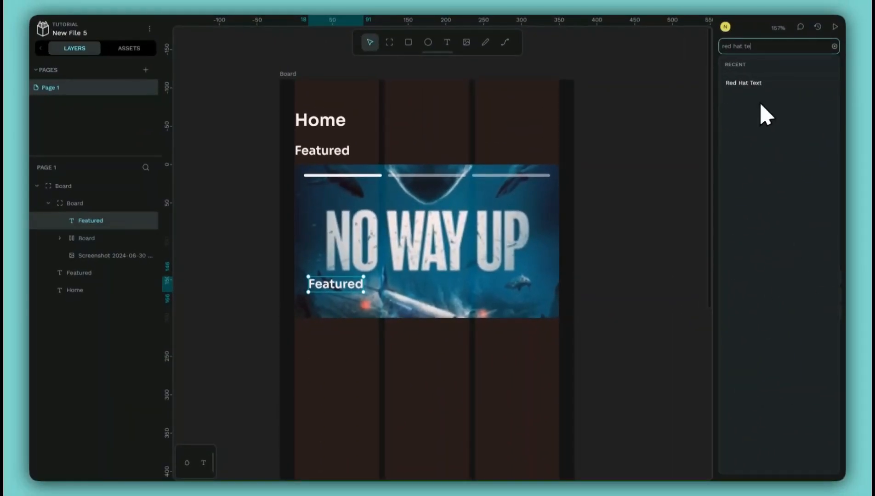
pyautogui.click(746, 83)
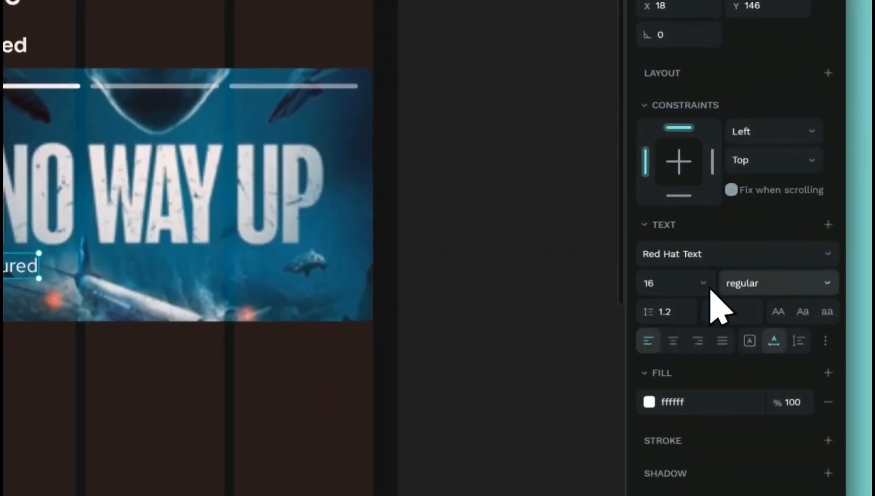
# Step: Set the heading copy on the poster to weight 500, change its text to No Way Up and place it at about X 12
pyautogui.click(758, 288)
pyautogui.click(766, 360)
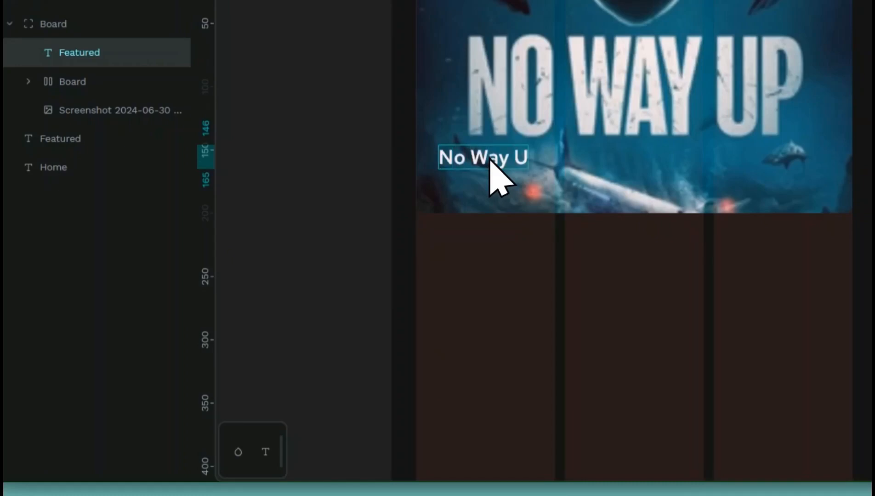
pyautogui.moveTo(491, 159); pyautogui.dragTo(455, 163)
# Step: Turn the copied title below No Way Up into the text Movie Description at font size 12
pyautogui.doubleClick(472, 166)
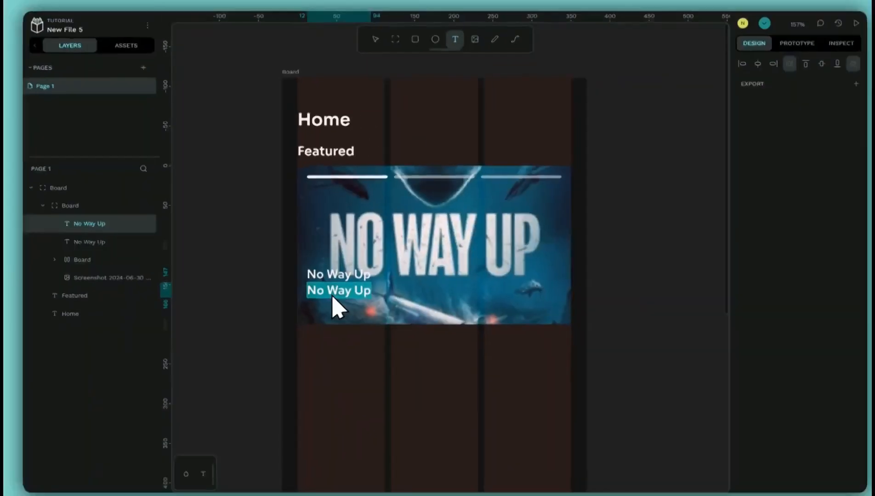
pyautogui.write('Movie')
pyautogui.write('12')
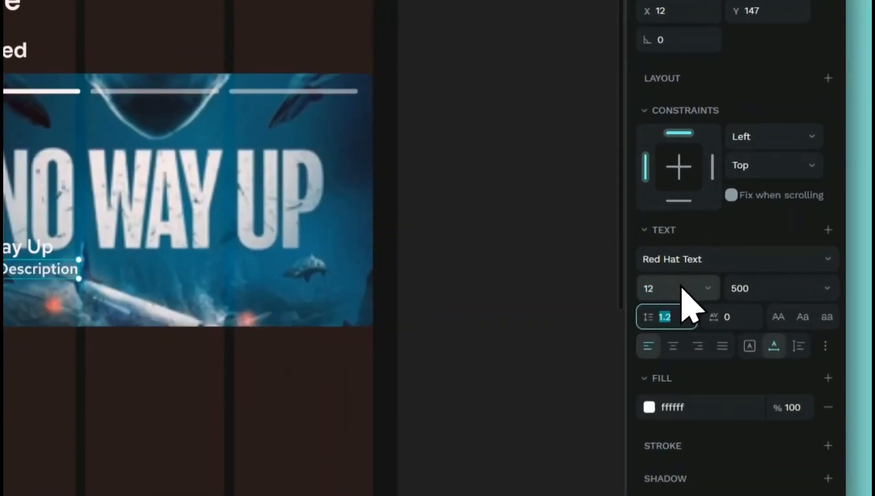
# Step: Give the Movie Description text a regular weight and a muted grey colour
pyautogui.click(774, 287)
pyautogui.click(744, 344)
pyautogui.click(651, 404)
pyautogui.moveTo(400, 338); pyautogui.dragTo(303, 340)
pyautogui.moveTo(305, 220); pyautogui.dragTo(304, 212)
pyautogui.click(478, 48)
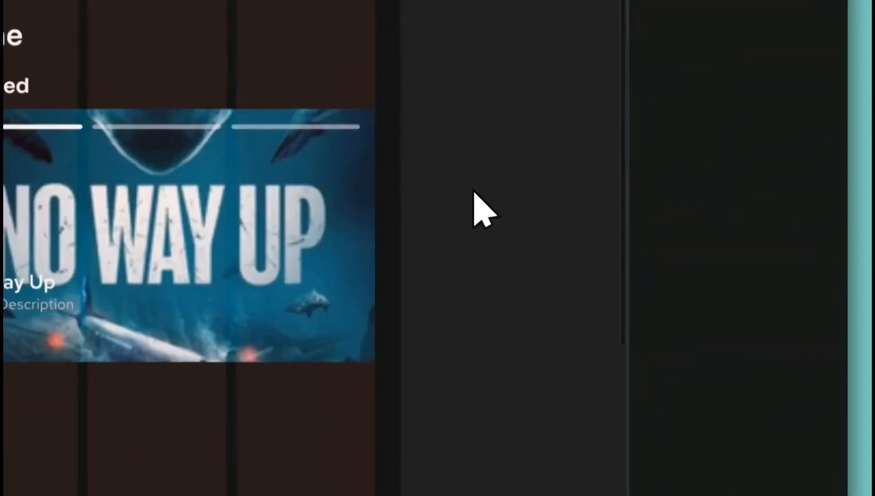
# Step: Draw a rectangle about 71 by 75 over the poster's lower part and align it to the featured card's left edge
pyautogui.press('r')
pyautogui.moveTo(210, 119); pyautogui.dragTo(227, 118)
pyautogui.moveTo(359, 273); pyautogui.dragTo(431, 363)
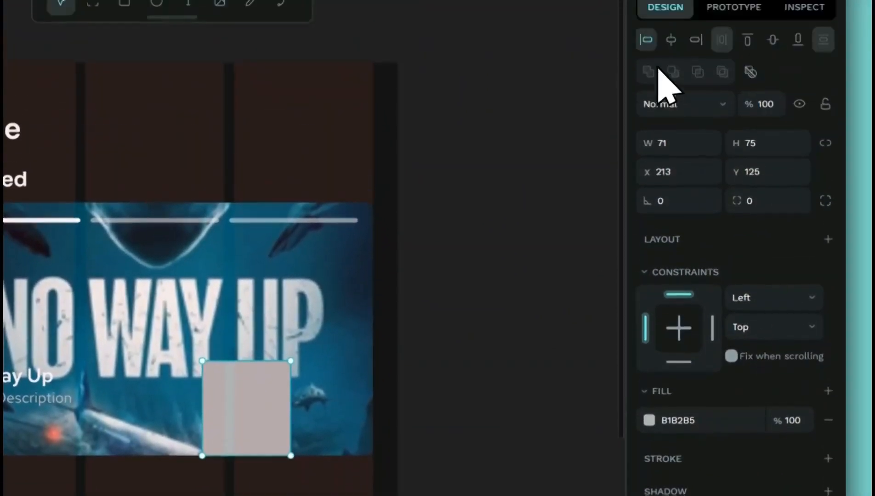
pyautogui.click(658, 96)
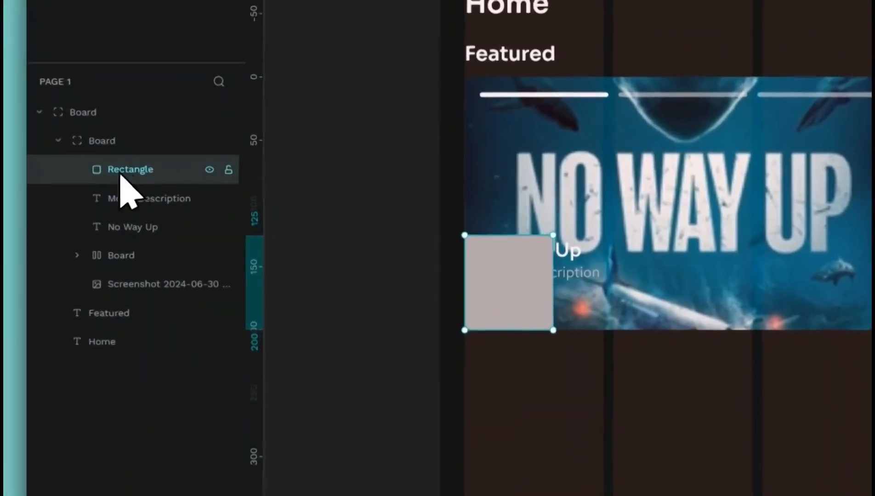
# Step: Move the rectangle's layer beneath both text layers and stretch it to about 350 by 89 across the card's lower part
pyautogui.moveTo(121, 177); pyautogui.dragTo(145, 216)
pyautogui.moveTo(140, 253); pyautogui.dragTo(140, 254)
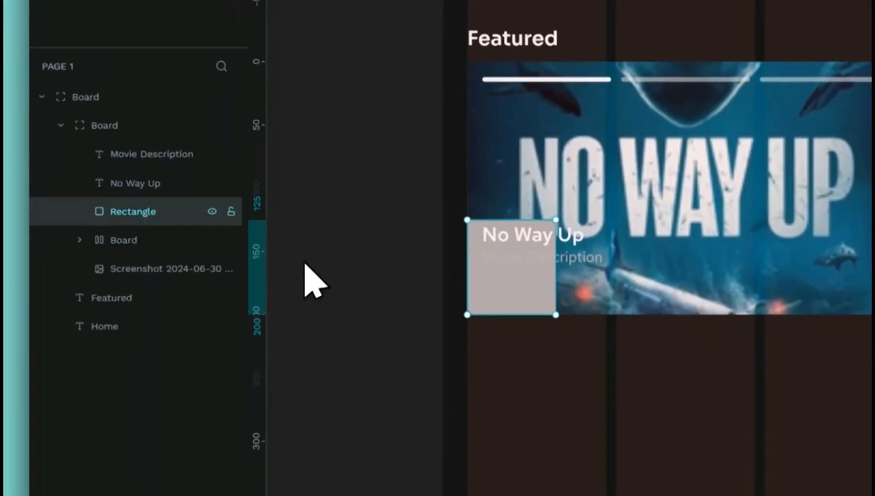
pyautogui.moveTo(552, 260); pyautogui.dragTo(529, 268)
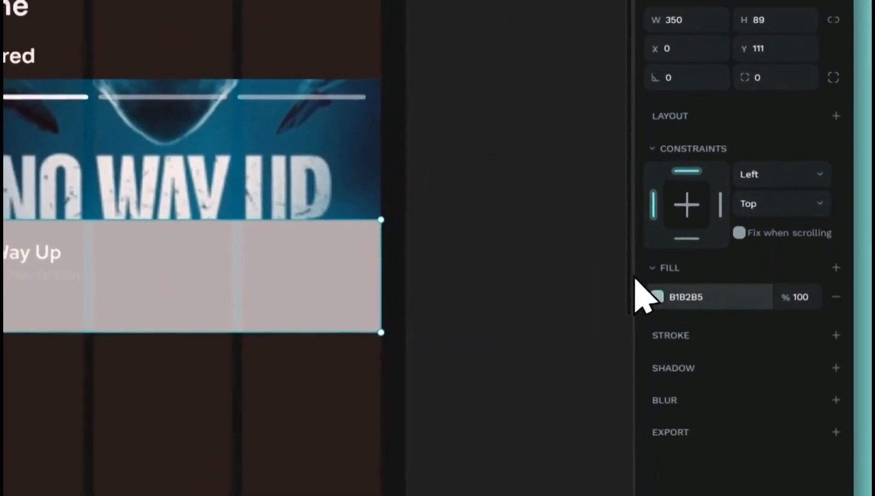
# Step: Change the rectangle's fill to a linear gradient with both stops black #000000 and the lower stop at 100 opacity
pyautogui.click(730, 230)
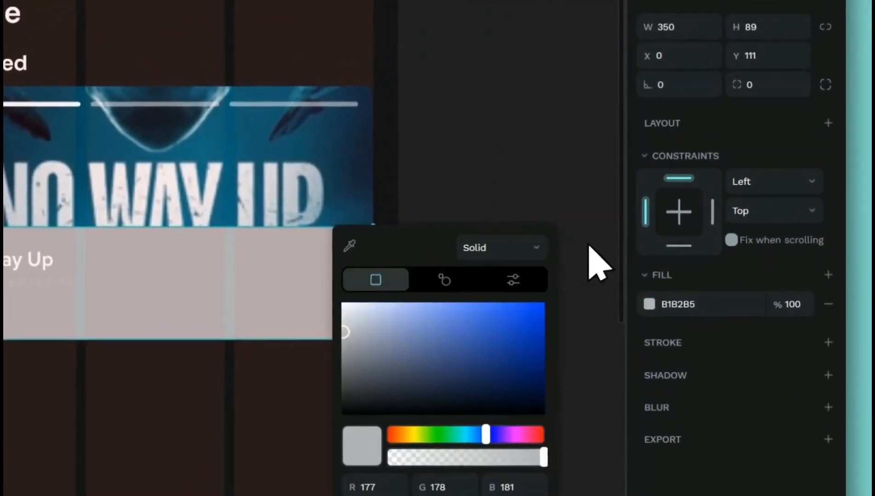
pyautogui.click(587, 172)
pyautogui.click(488, 307)
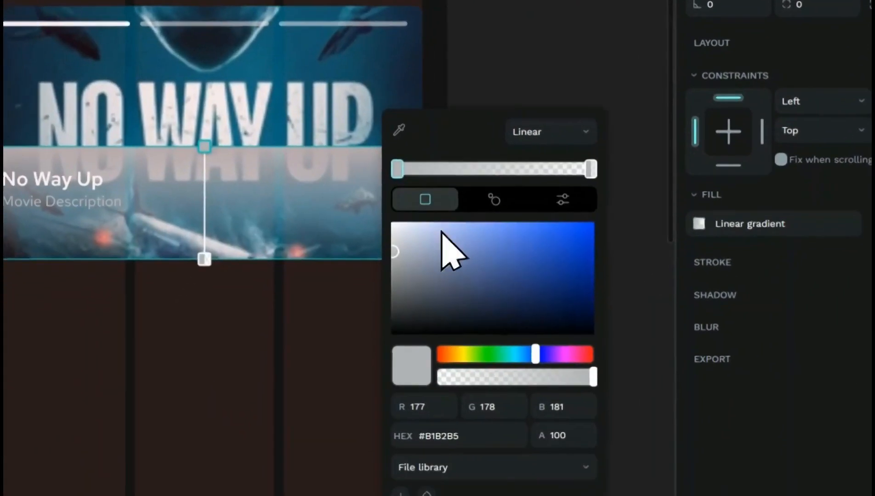
pyautogui.click(594, 161)
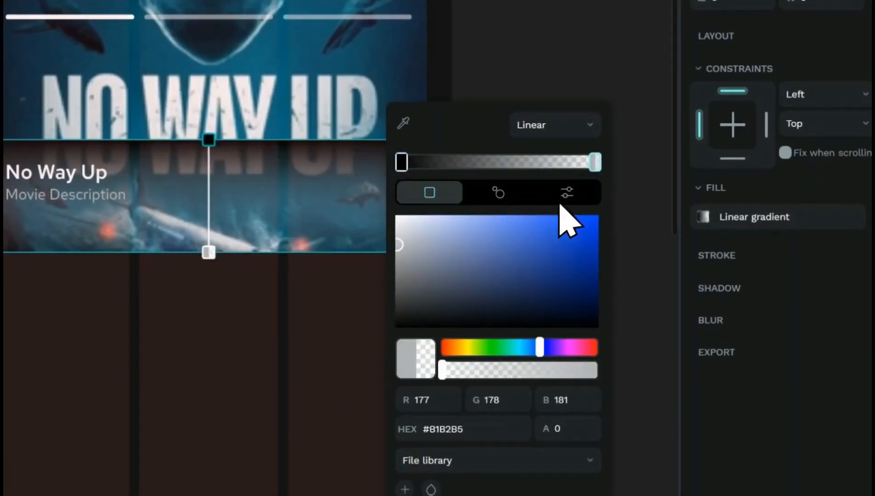
pyautogui.moveTo(559, 221); pyautogui.dragTo(382, 361)
pyautogui.moveTo(444, 370); pyautogui.dragTo(515, 370)
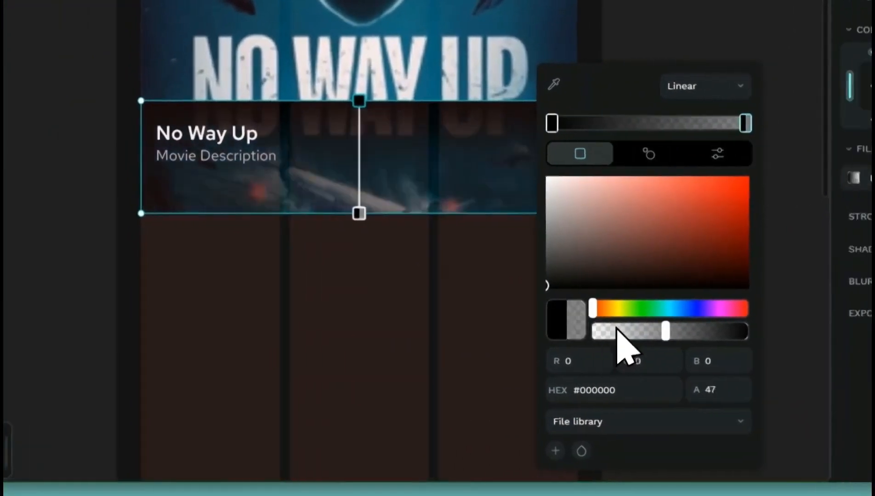
pyautogui.moveTo(618, 340); pyautogui.dragTo(802, 346)
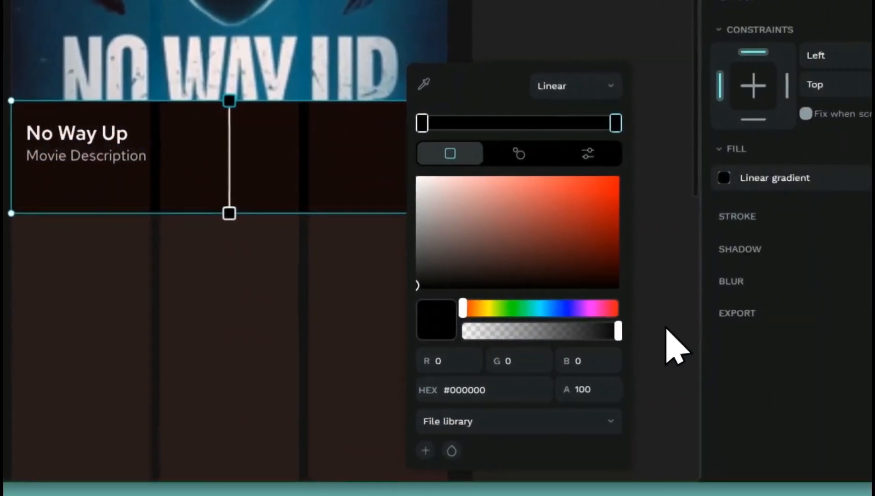
# Step: Make the gradient's upper stop fully transparent so the overlay fades to black toward the card's lower edge
pyautogui.click(555, 125)
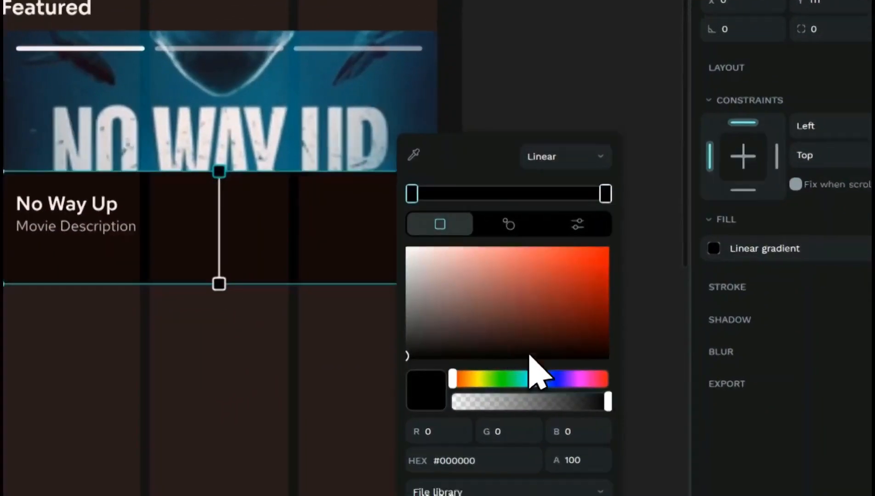
pyautogui.moveTo(607, 402); pyautogui.dragTo(441, 403)
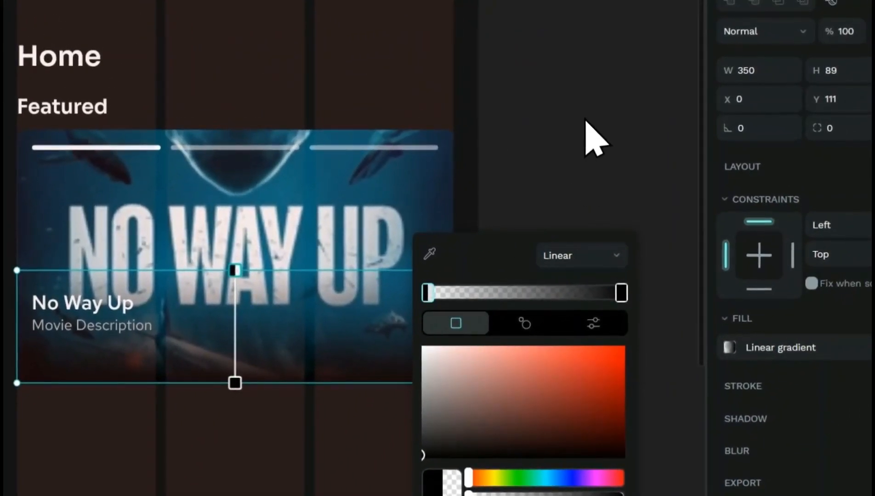
pyautogui.click(593, 135)
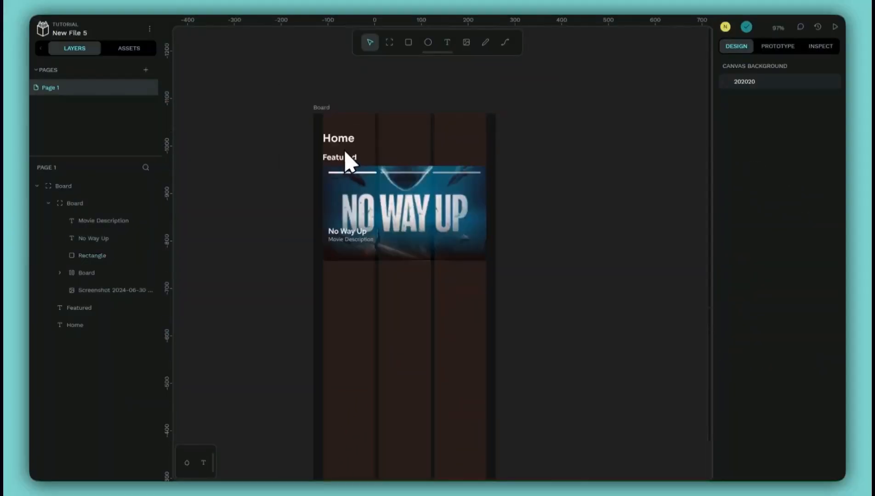
# Step: Duplicate the Featured heading, place the copy below the featured card and change its text to Wishlist
pyautogui.click(345, 157)
pyautogui.hotkey('ctrl', 'd')
pyautogui.hotkey('shift', 'Right')
pyautogui.moveTo(346, 301); pyautogui.dragTo(351, 240)
pyautogui.press('Up')
pyautogui.scroll(5, 358, 367)
pyautogui.doubleClick(318, 139)
pyautogui.press('Escape')
pyautogui.scroll(-6, 330, 225)
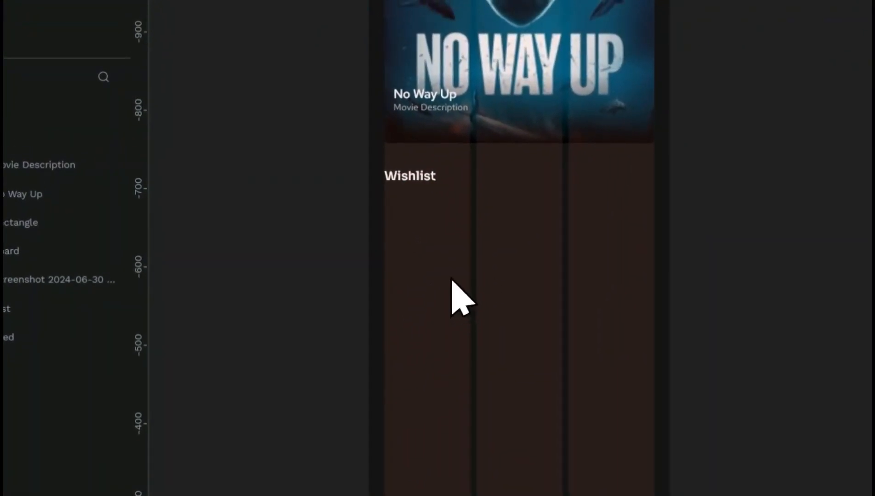
# Step: Draw a board across the first column below the Wishlist heading and extend it to about 111 by 186
pyautogui.click(421, 61)
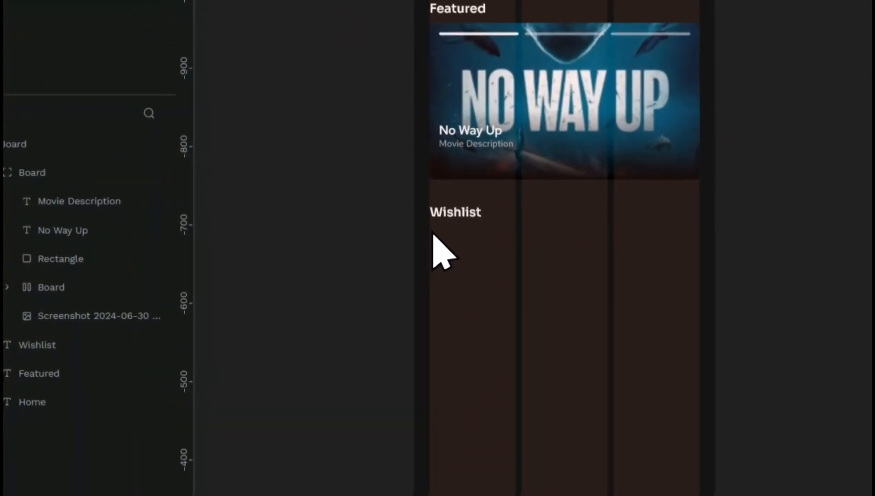
pyautogui.moveTo(430, 231); pyautogui.dragTo(515, 390)
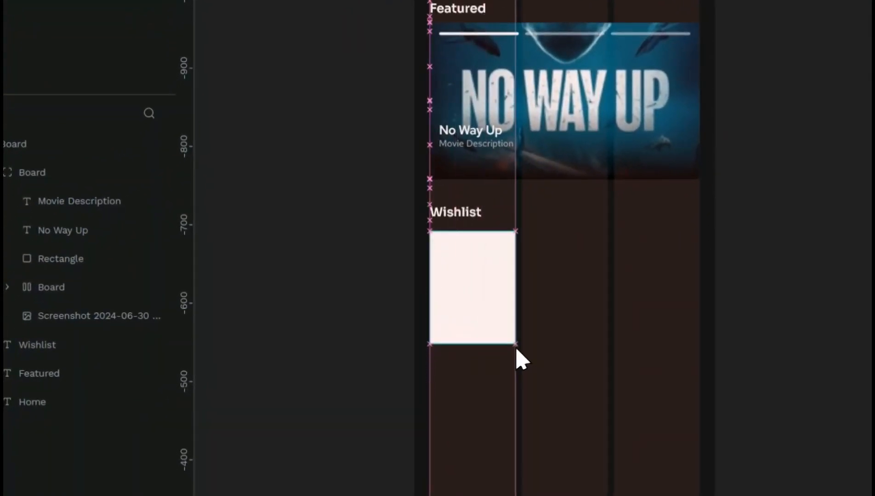
pyautogui.moveTo(515, 351); pyautogui.dragTo(516, 352)
pyautogui.scroll(3, 496, 340)
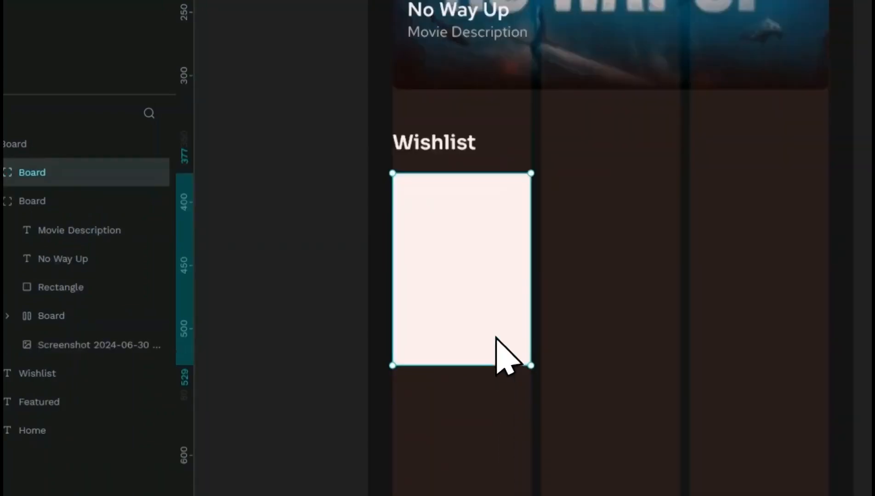
pyautogui.press('Escape')
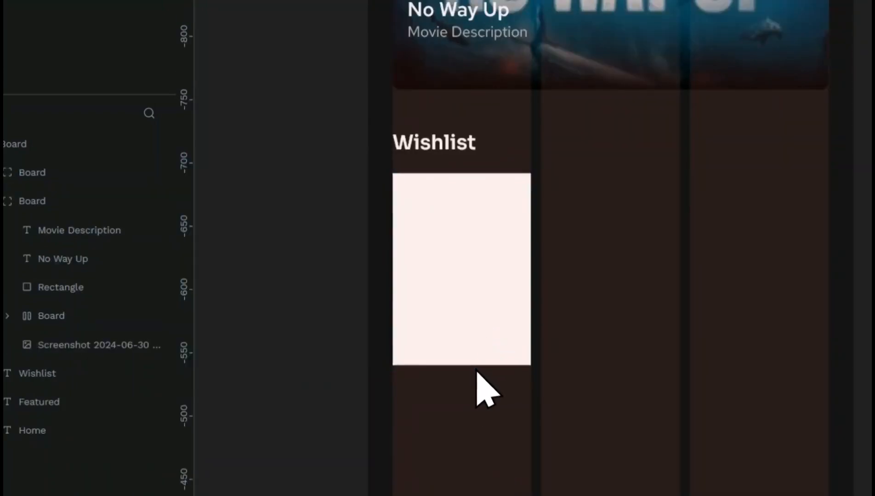
pyautogui.click(476, 356)
pyautogui.moveTo(478, 352); pyautogui.dragTo(476, 371)
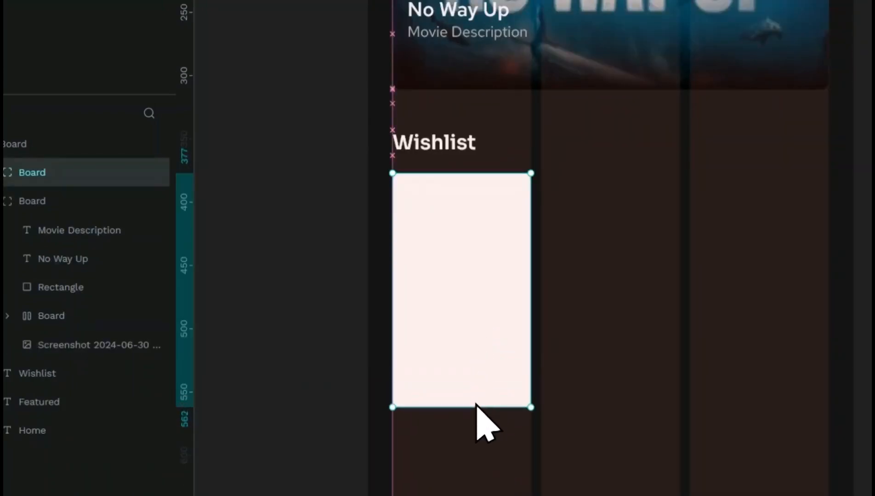
# Step: Draw a rectangle about 80 high inside the Wishlist board and give the board a flex layout in column direction
pyautogui.moveTo(467, 270); pyautogui.dragTo(490, 310)
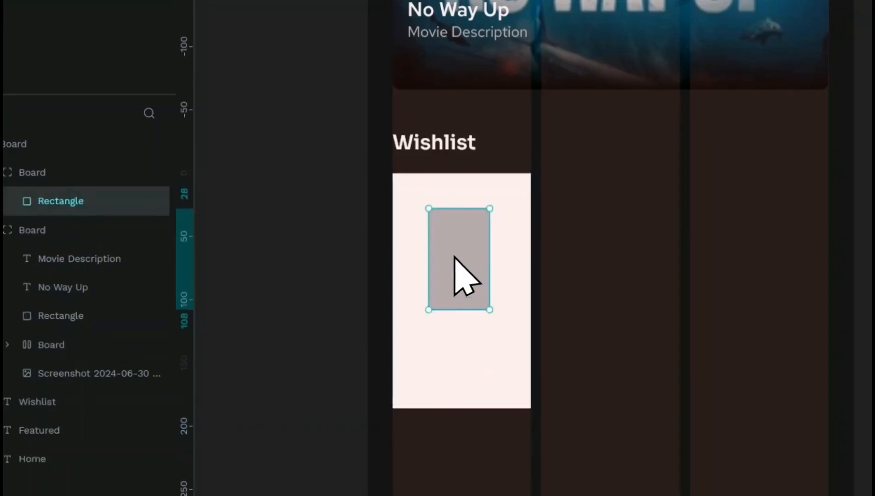
pyautogui.click(435, 351)
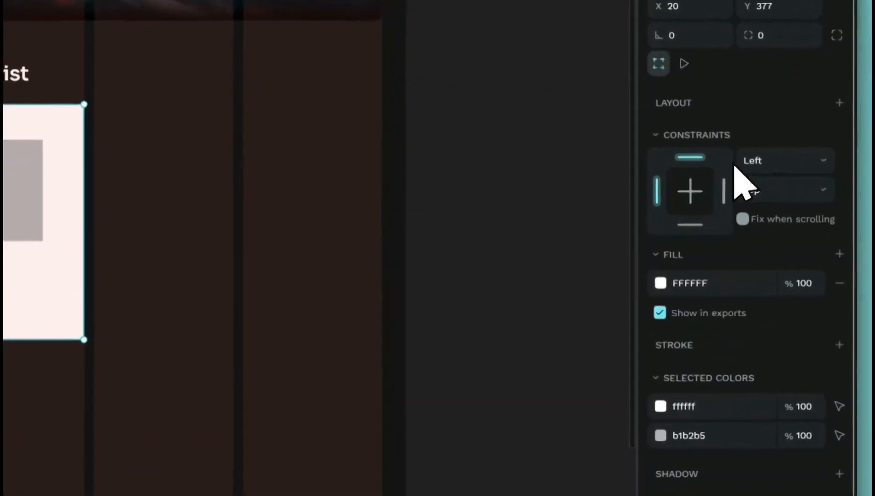
pyautogui.click(827, 172)
pyautogui.click(797, 201)
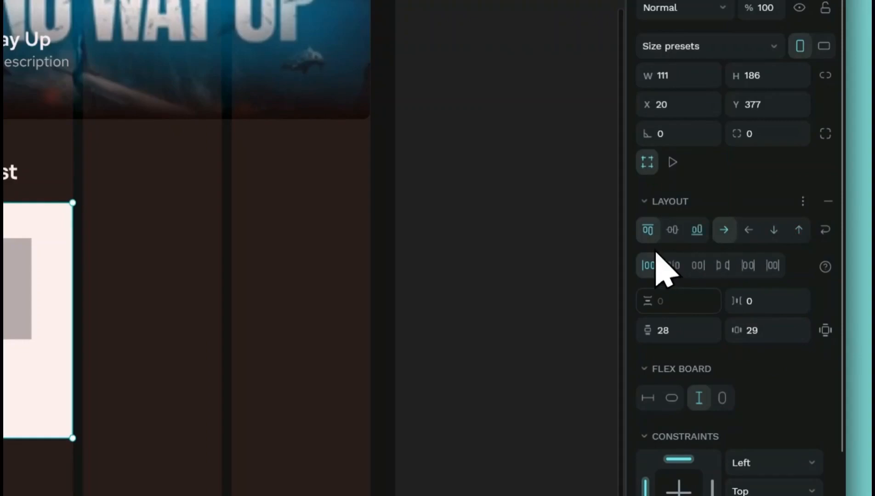
pyautogui.click(773, 230)
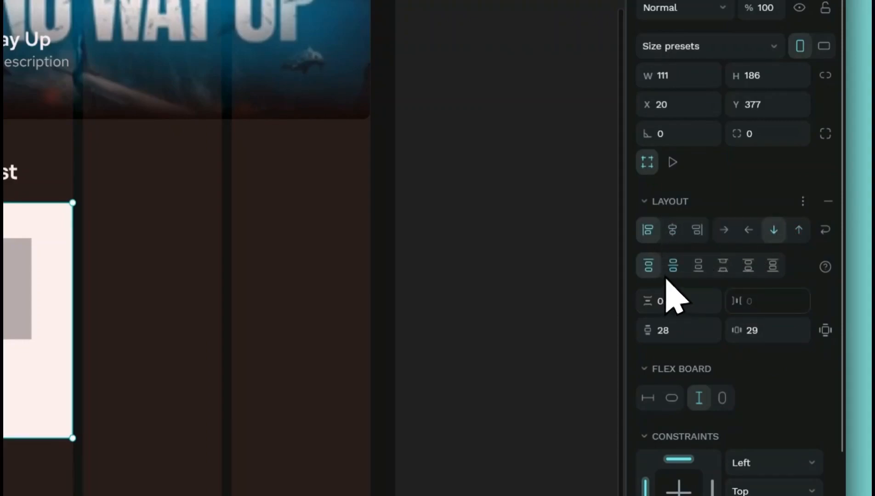
# Step: Set the Wishlist board's vertical and horizontal padding to 0
pyautogui.click(675, 321)
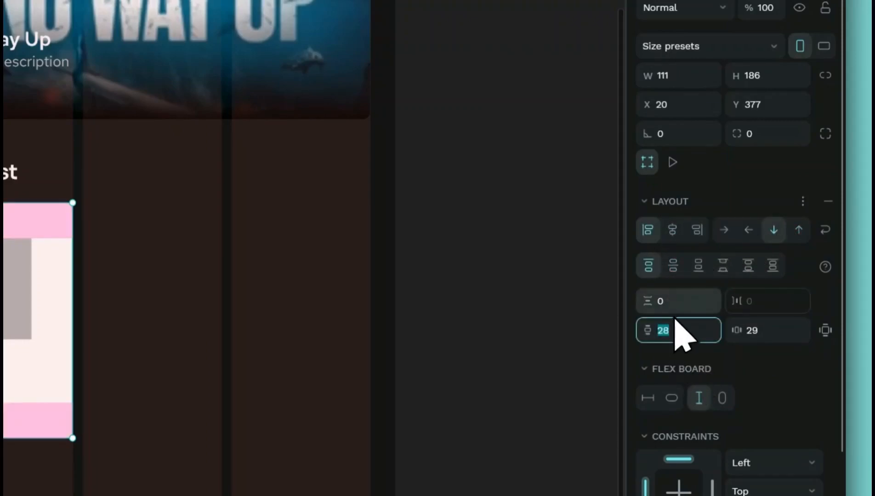
pyautogui.press('Tab')
pyautogui.write('0')
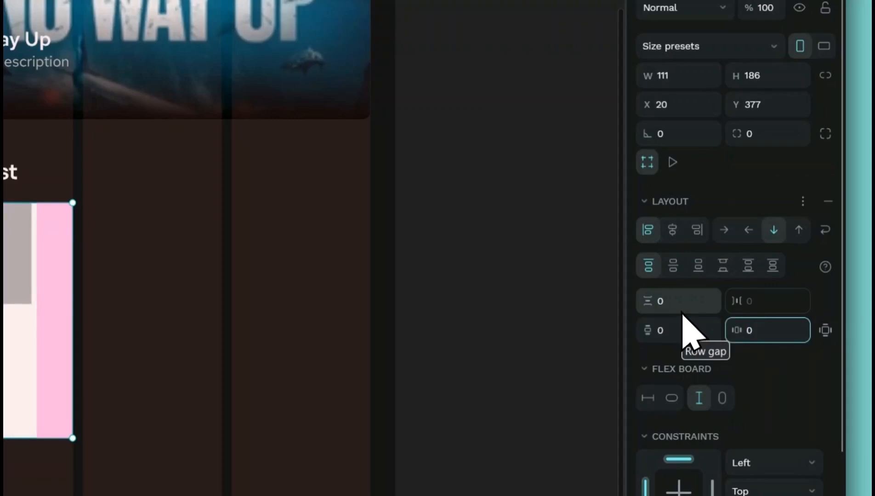
pyautogui.press('Tab')
# Step: Set the rectangle in the Wishlist board to 100% width and extend its height to about 136
pyautogui.click(360, 248)
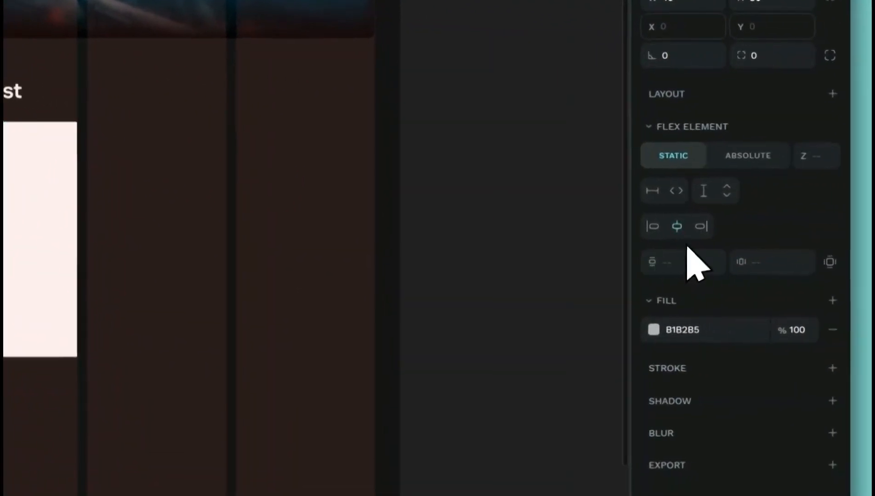
pyautogui.click(854, 209)
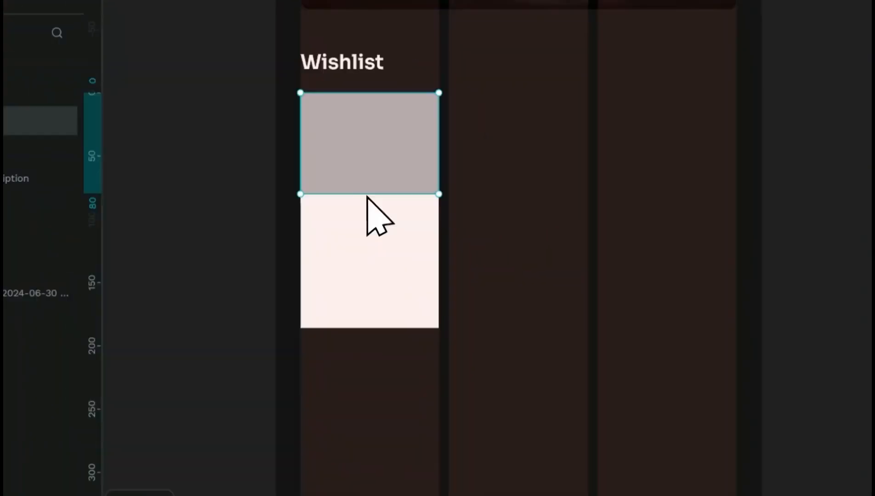
pyautogui.moveTo(367, 195); pyautogui.dragTo(369, 256)
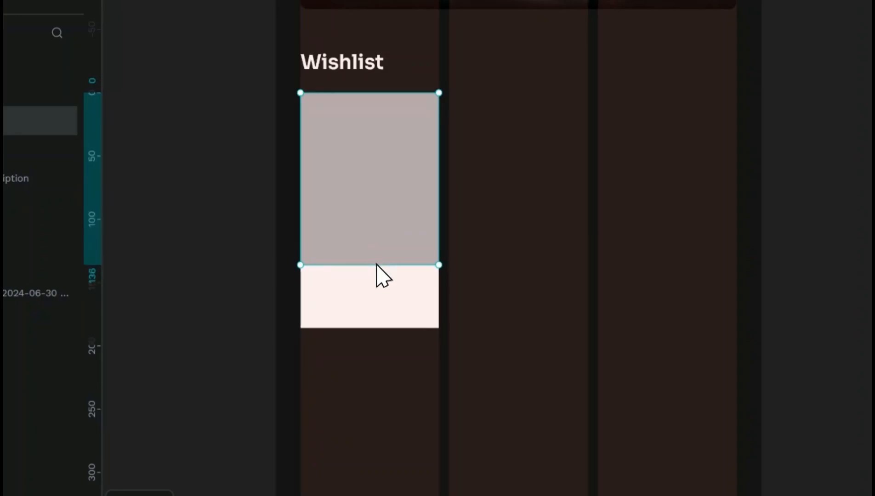
# Step: Add the text Movie Title to the Wishlist board and order it after the rectangle so it sits below
pyautogui.press('t')
pyautogui.click(371, 310)
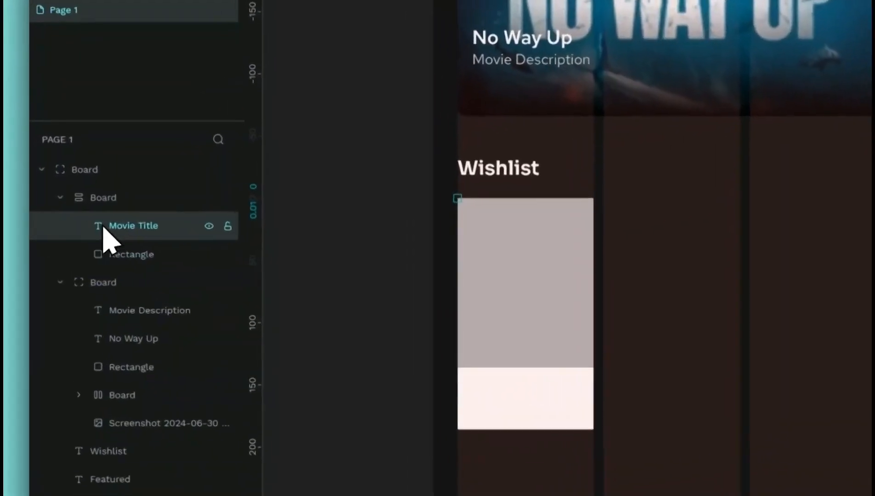
pyautogui.moveTo(74, 225); pyautogui.dragTo(79, 247)
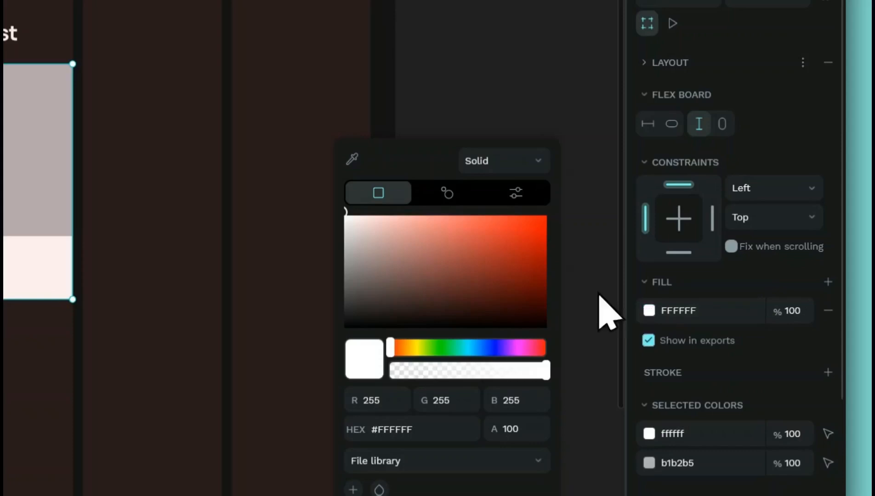
# Step: Lower the opacity of the Wishlist board's white fill to make it a translucent card background
pyautogui.click(347, 306)
pyautogui.click(614, 247)
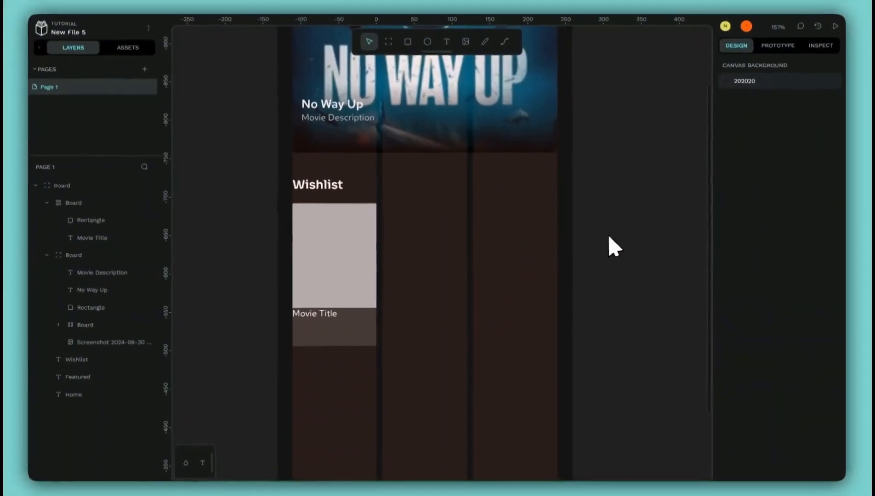
# Step: Make the Movie Title text 100% wide and let the Wishlist card board's height fit its content
pyautogui.click(324, 314)
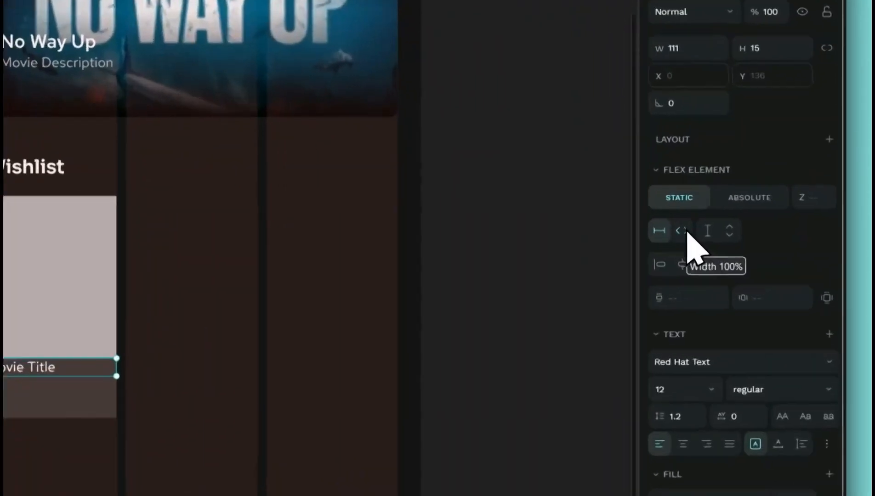
pyautogui.click(741, 227)
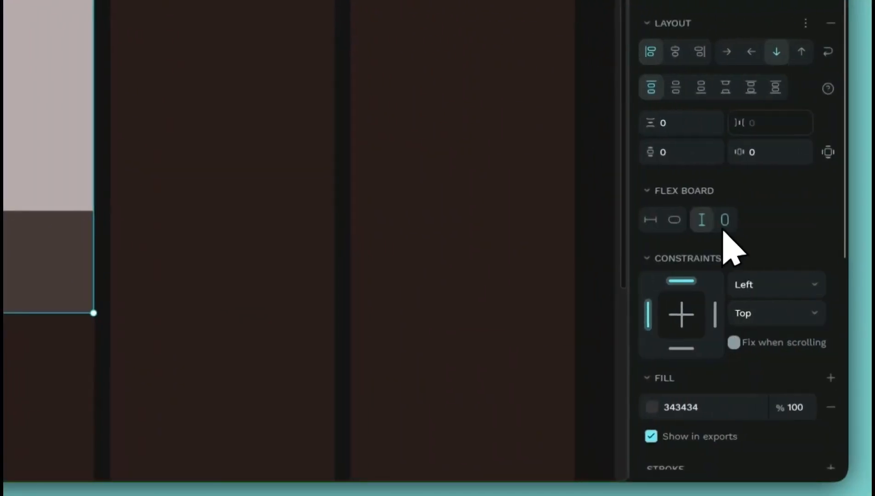
pyautogui.click(723, 219)
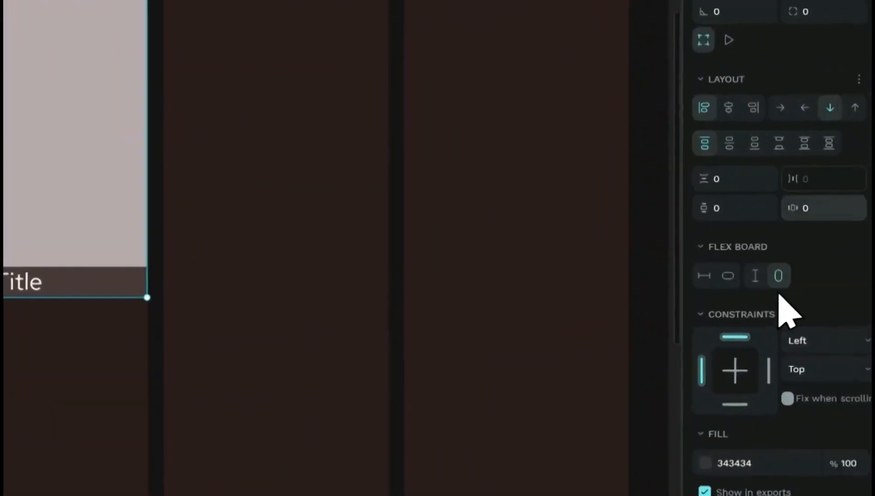
# Step: Set the Wishlist card board's vertical gap to 6 and extend its rectangle's height to 161
pyautogui.click(678, 192)
pyautogui.write('6')
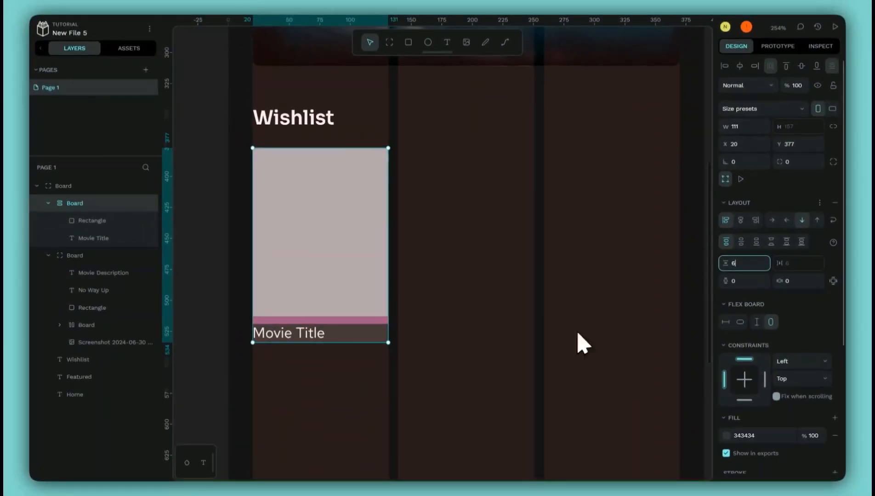
pyautogui.click(469, 313)
pyautogui.click(77, 213)
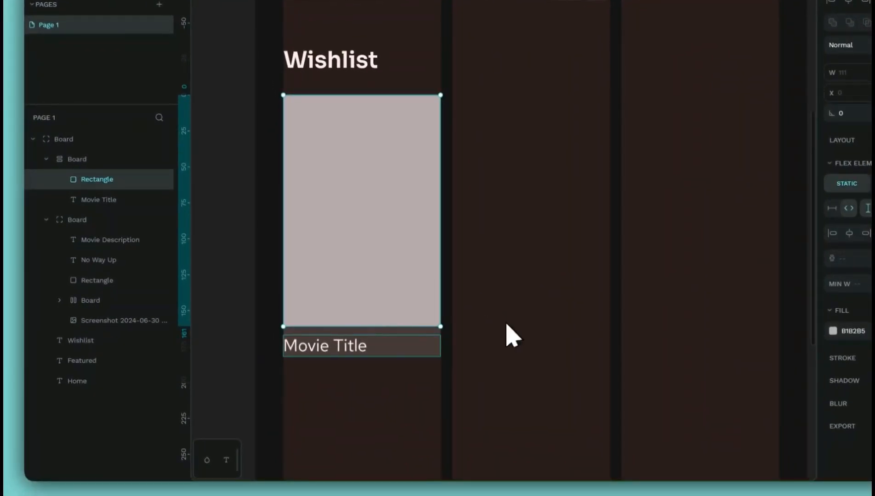
pyautogui.click(588, 334)
# Step: Remove the background fill from the Wishlist card board
pyautogui.click(434, 353)
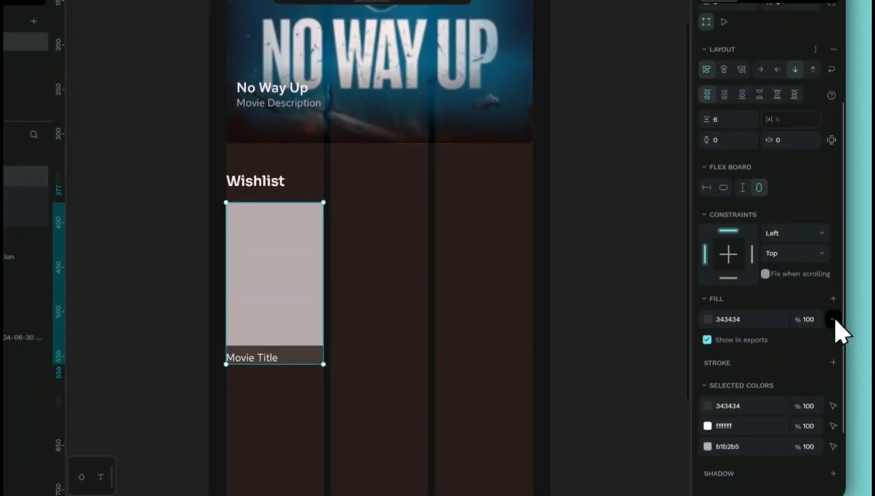
pyautogui.click(833, 319)
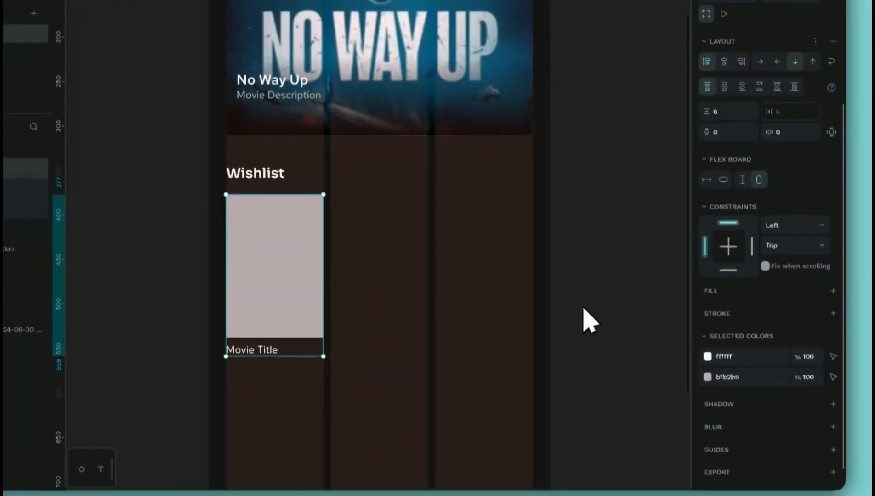
pyautogui.click(388, 329)
# Step: Round the corners of the Wishlist card's rectangle with a radius of 6
pyautogui.click(298, 312)
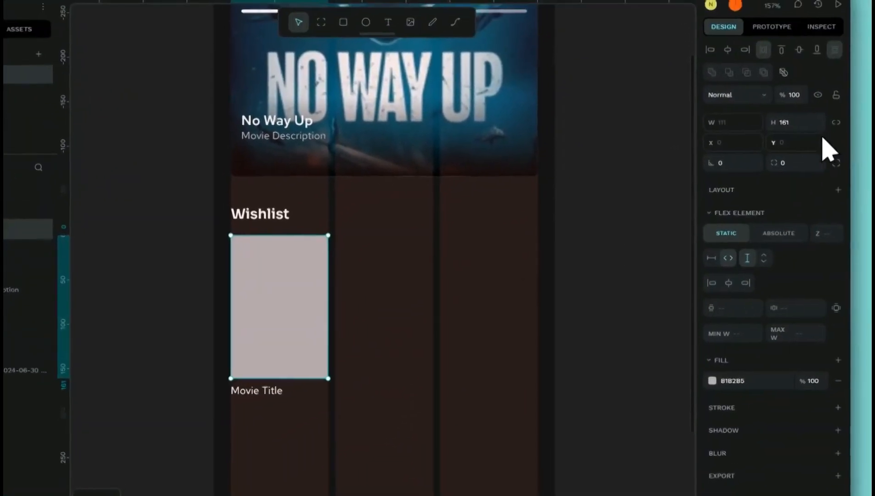
pyautogui.click(808, 164)
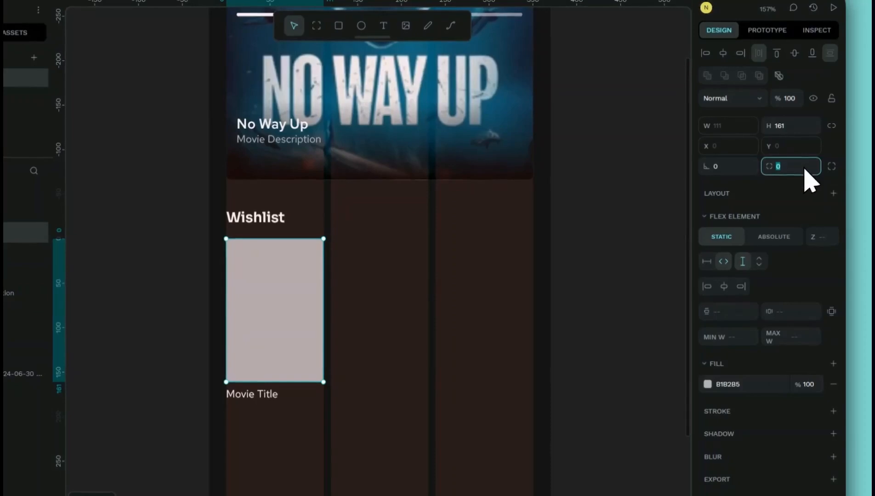
pyautogui.press('Tab')
pyautogui.click(527, 260)
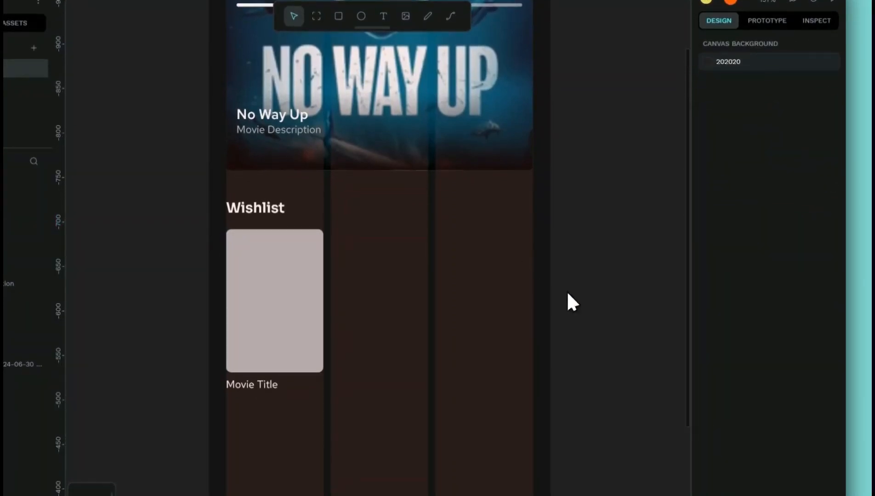
# Step: Fill the Wishlist card's rectangle with the 15-28-43 screenshot from Downloads as an image fill
pyautogui.click(284, 372)
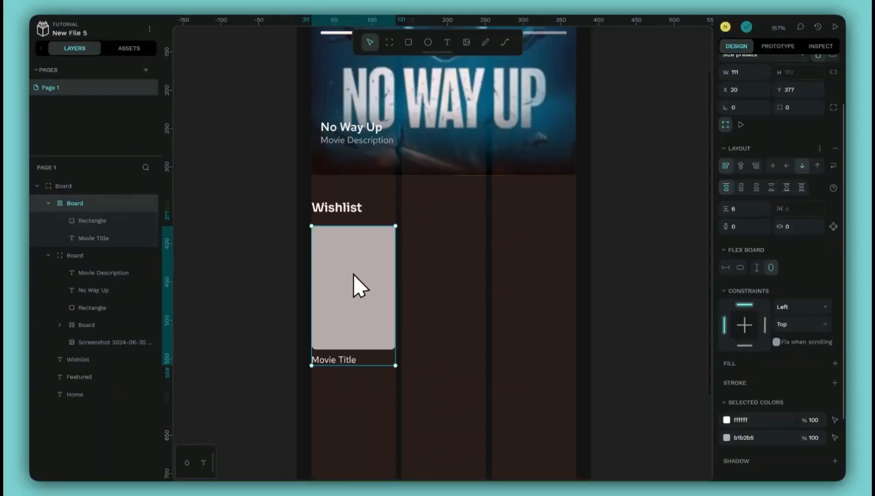
pyautogui.doubleClick(354, 274)
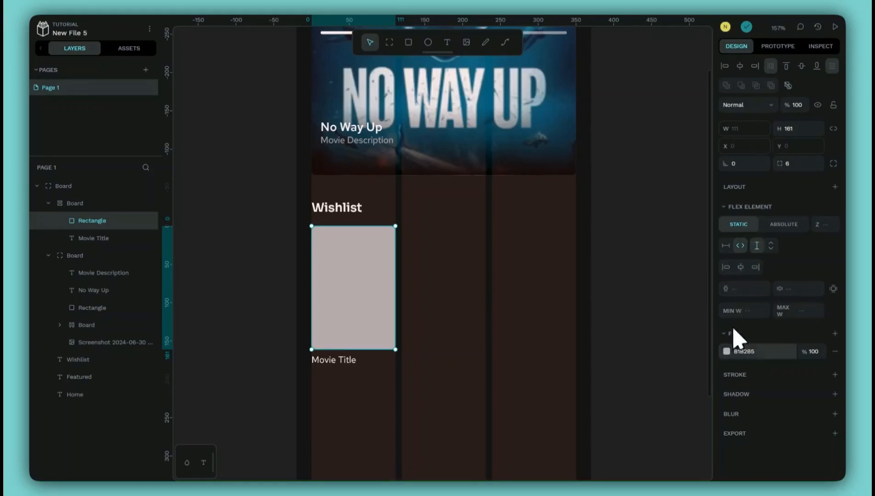
pyautogui.click(726, 352)
pyautogui.click(625, 274)
pyautogui.click(623, 327)
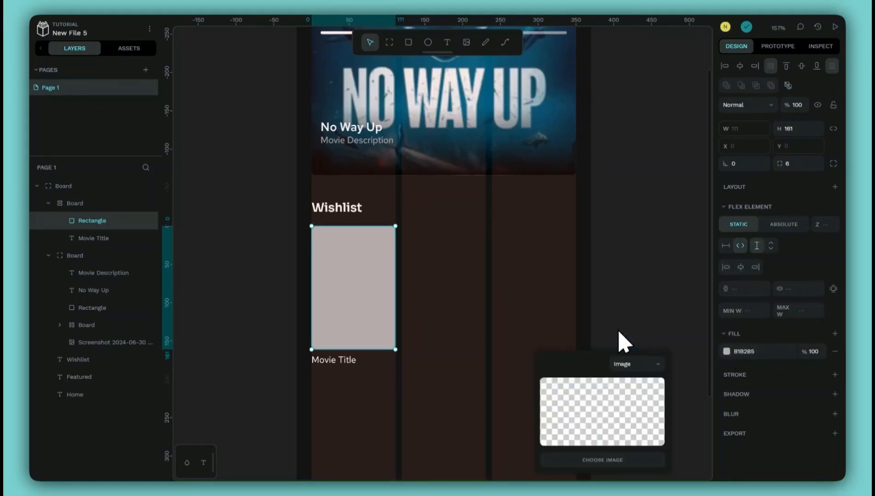
pyautogui.click(561, 459)
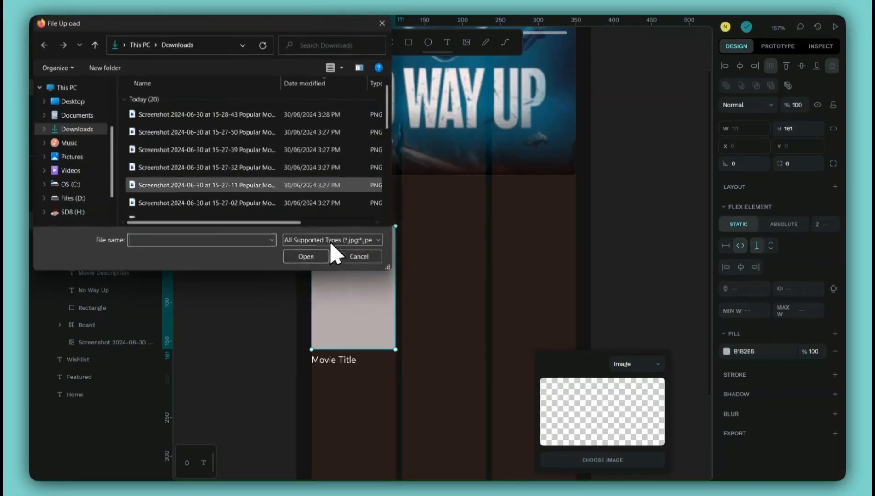
pyautogui.doubleClick(185, 113)
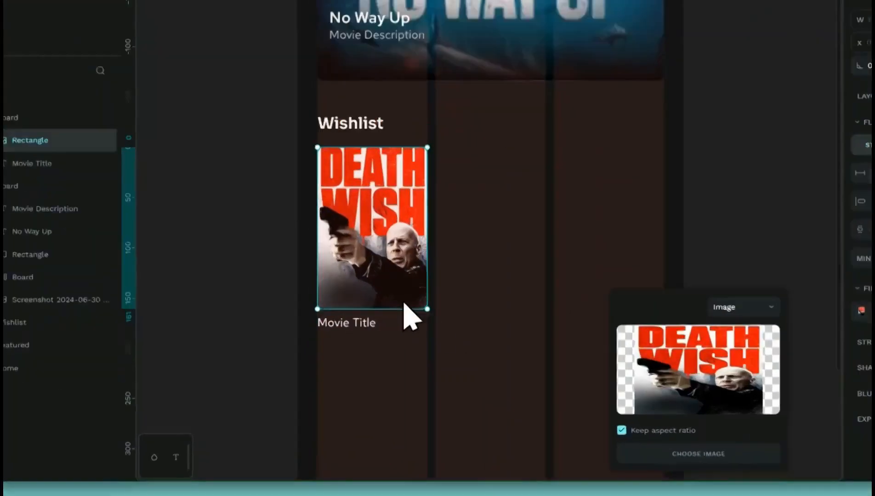
# Step: Change the Wishlist card's title to Death Wish and set its font weight to 500
pyautogui.click(356, 324)
pyautogui.doubleClick(360, 327)
pyautogui.write('Death ')
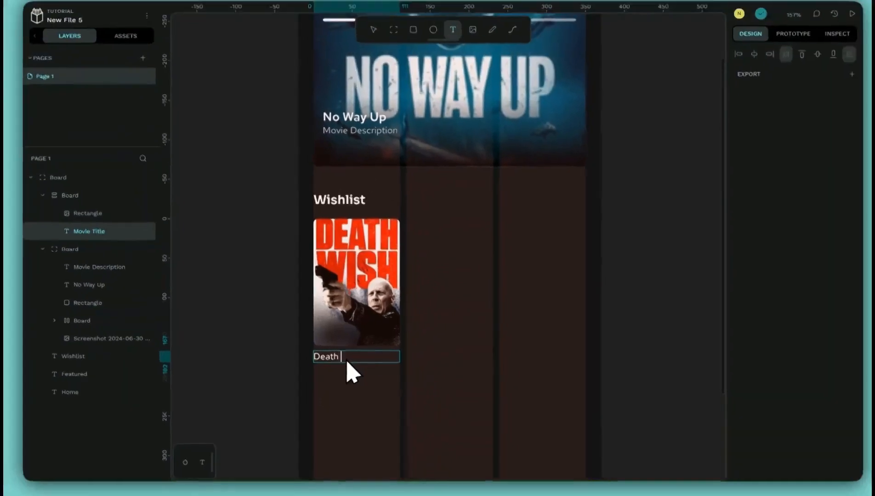
pyautogui.write('Wish')
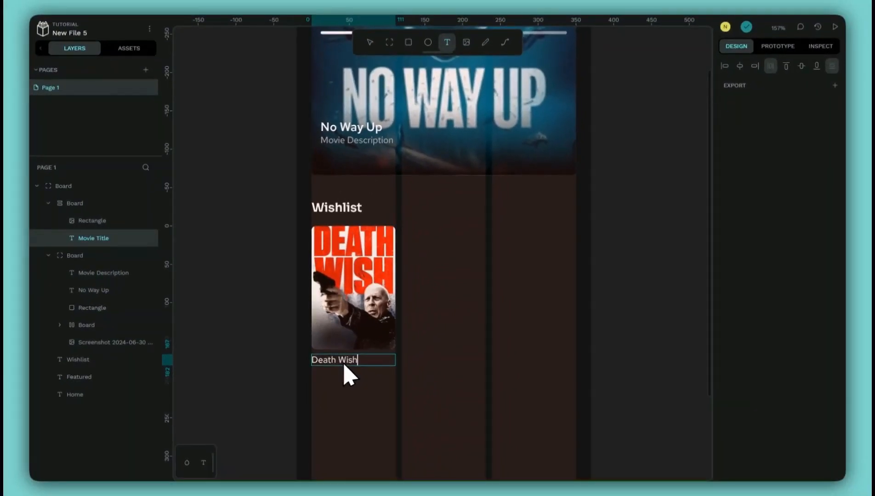
pyautogui.press('Escape')
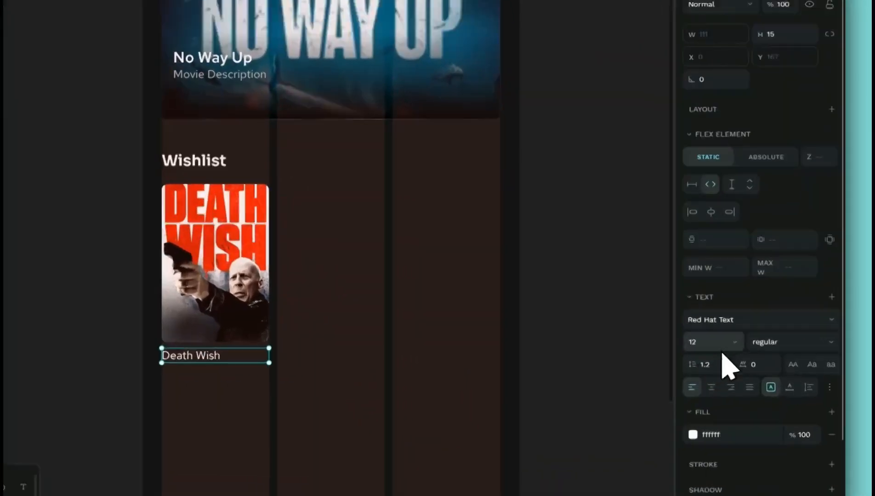
pyautogui.click(788, 350)
pyautogui.click(792, 235)
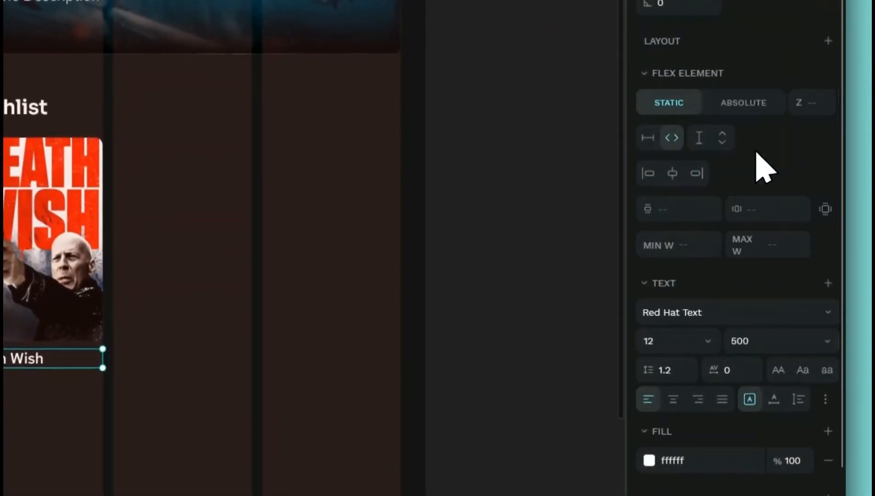
pyautogui.click(586, 274)
# Step: Turn the Death Wish card into a component and place a duplicate of it in the second column at X 140
pyautogui.click(51, 327)
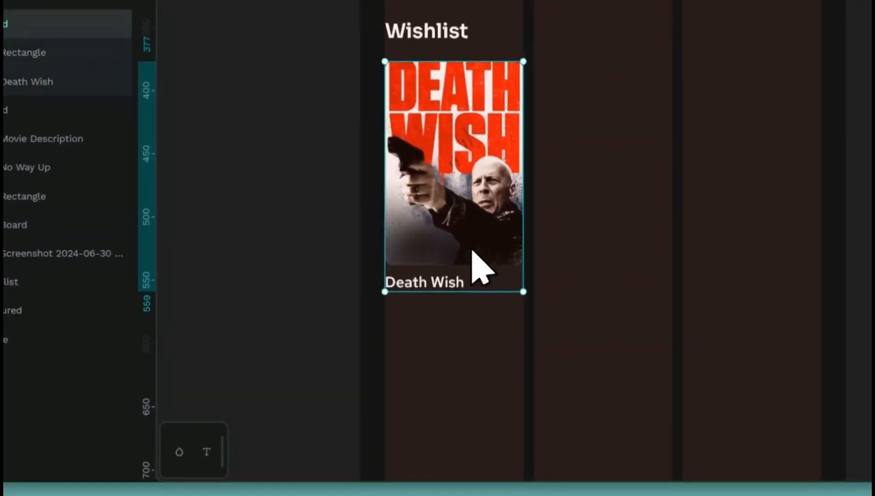
pyautogui.rightClick(473, 251)
pyautogui.click(514, 422)
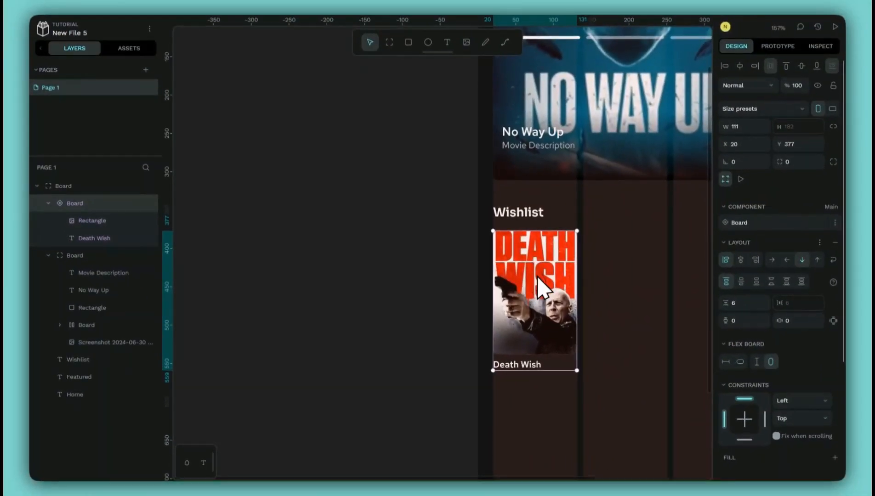
pyautogui.rightClick(528, 273)
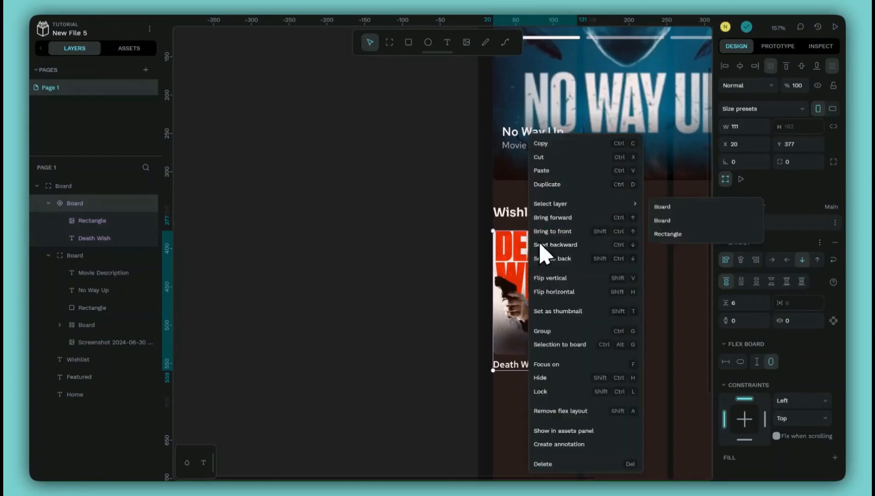
pyautogui.click(552, 183)
pyautogui.moveTo(564, 320); pyautogui.dragTo(601, 309)
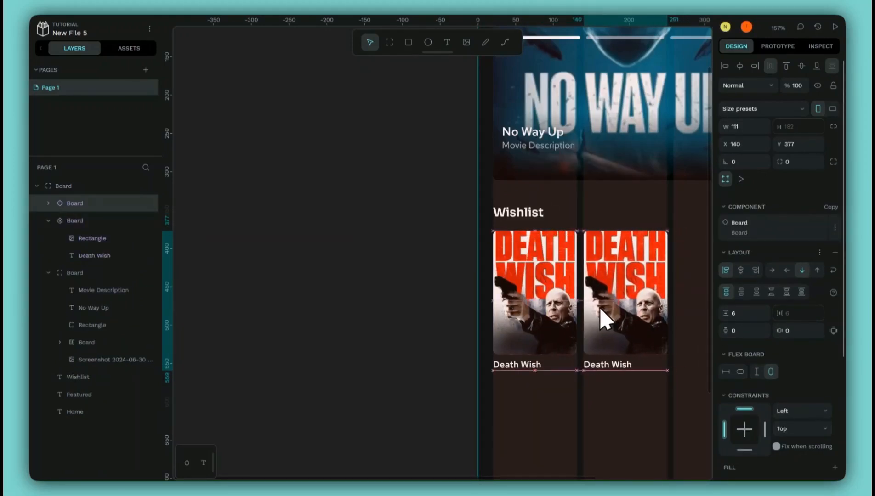
# Step: Move the main component, renamed Movie Card, off the screen board and line up two instances in the first two columns under Wishlist
pyautogui.click(549, 317)
pyautogui.moveTo(557, 316); pyautogui.dragTo(332, 247)
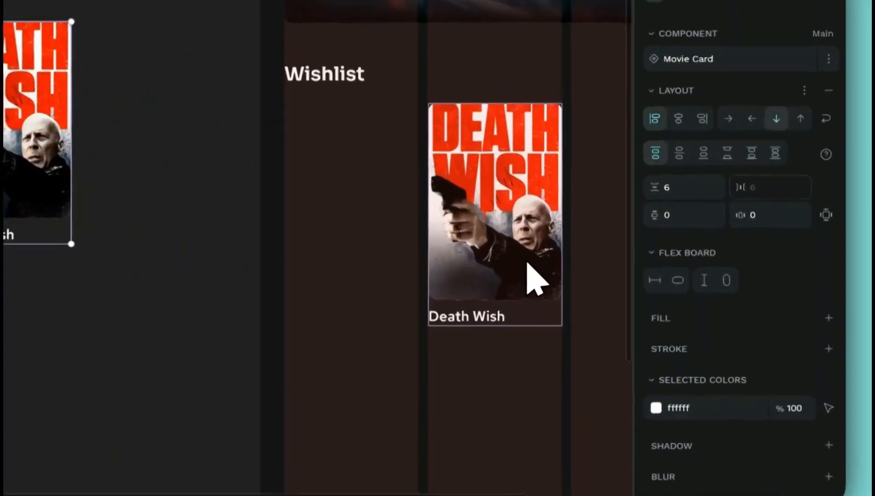
pyautogui.click(648, 340)
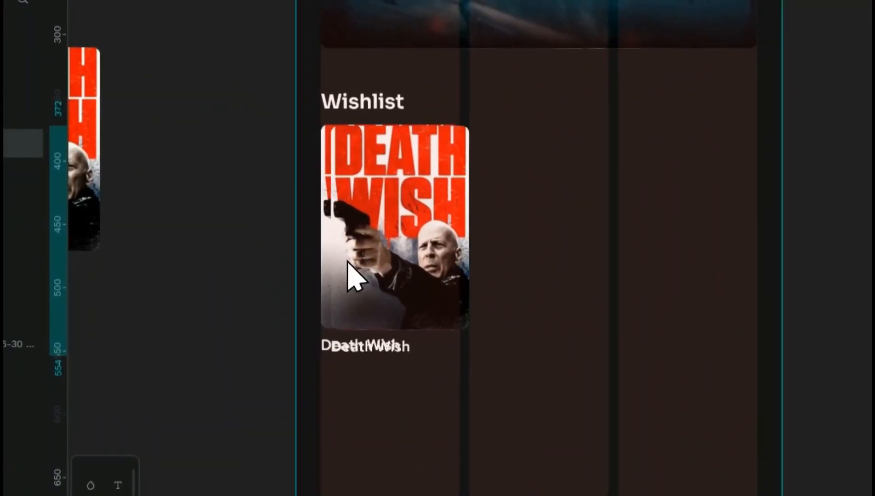
pyautogui.hotkey('ctrl', 'd')
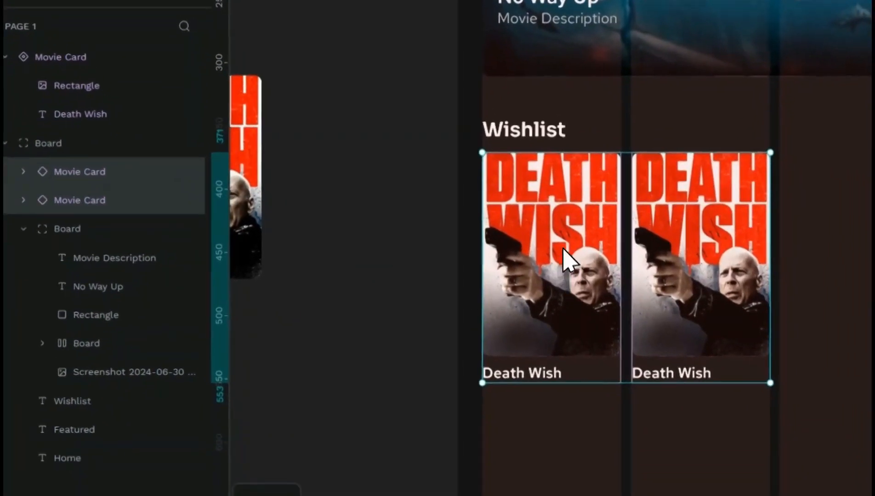
# Step: Wrap the two Movie Card instances in a horizontal flex layout spanning all three columns with a column gap of 8
pyautogui.rightClick(564, 251)
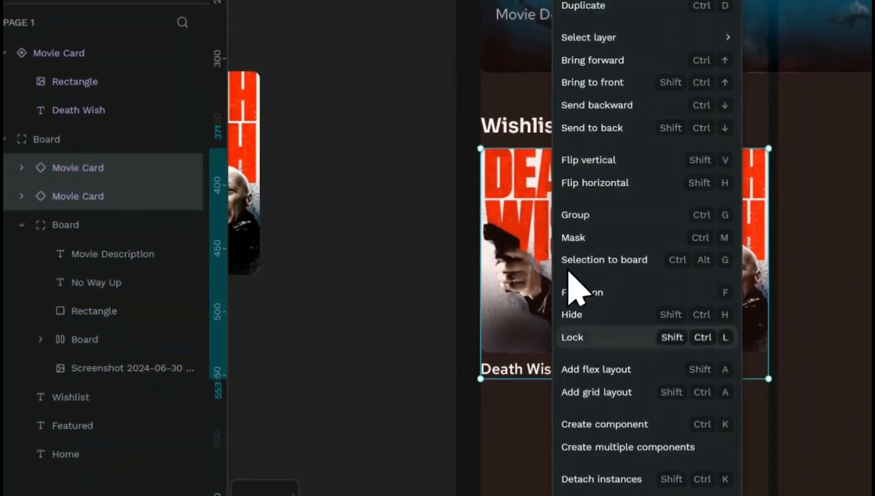
pyautogui.click(609, 370)
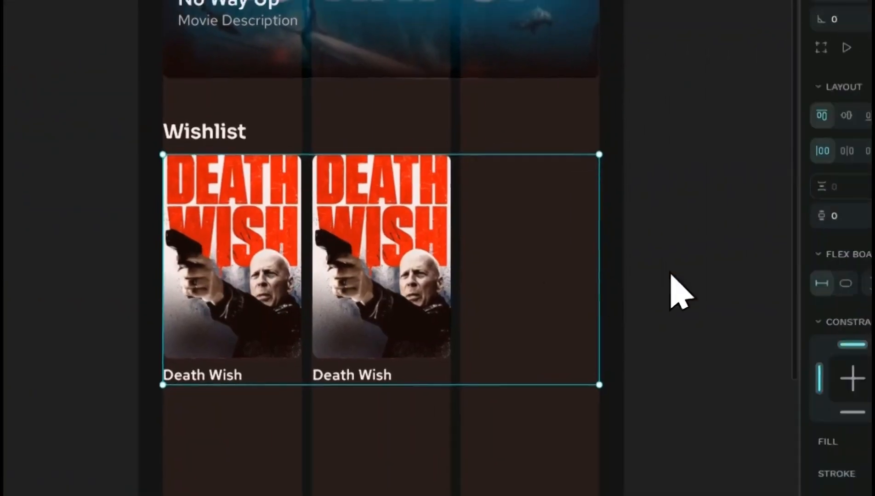
pyautogui.click(772, 205)
pyautogui.write('8')
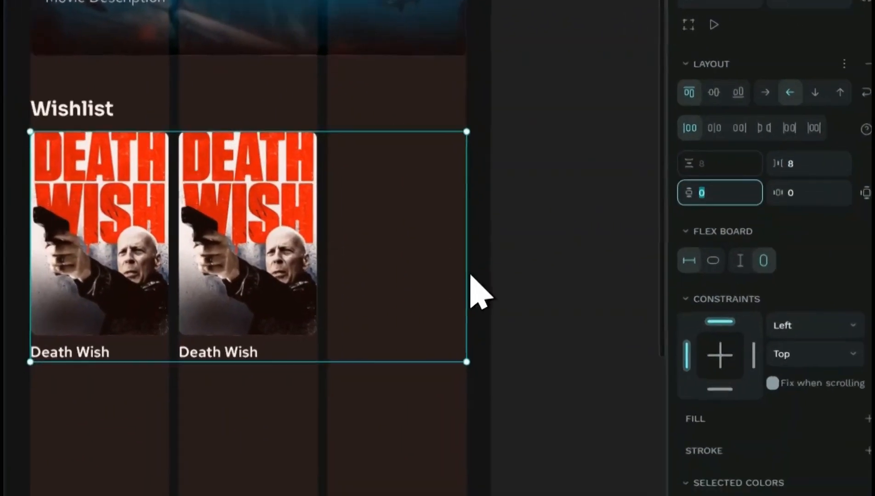
pyautogui.press('Return')
# Step: Duplicate a Movie Card twice in the flex row so the fourth card runs past the screen edge
pyautogui.click(289, 263)
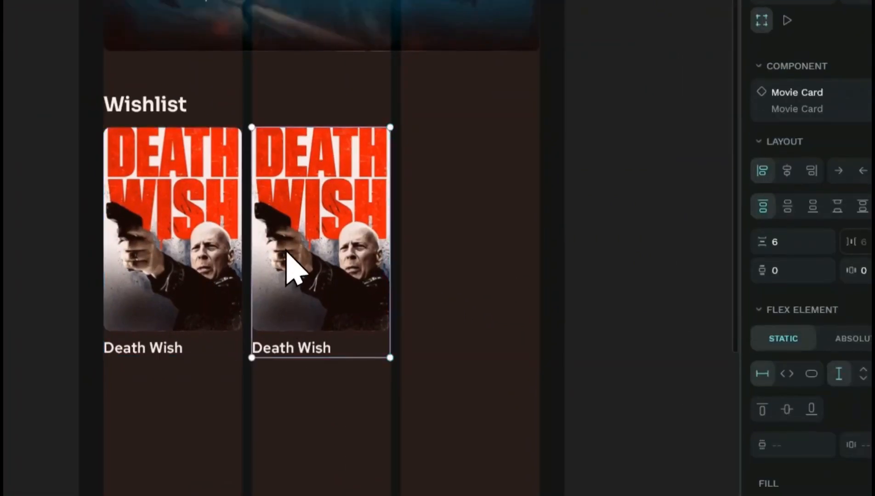
pyautogui.hotkey('ctrl', 'd')
pyautogui.hotkey('ctrl', 'd')
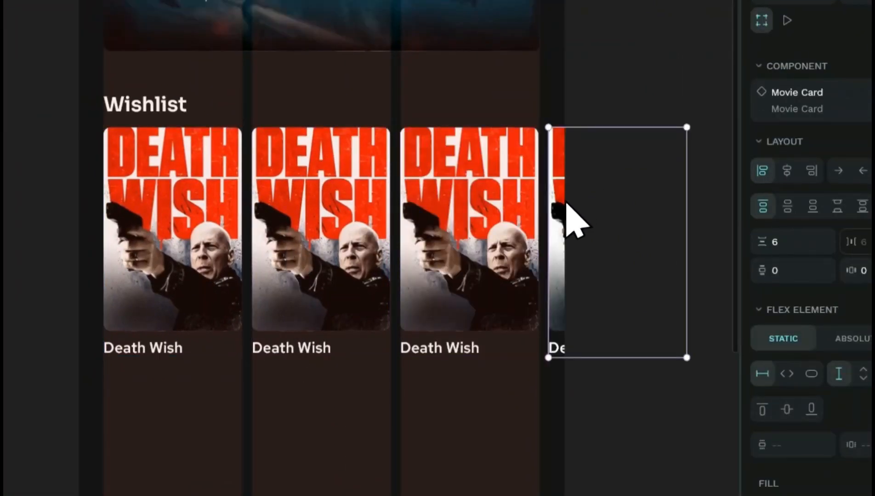
pyautogui.click(586, 378)
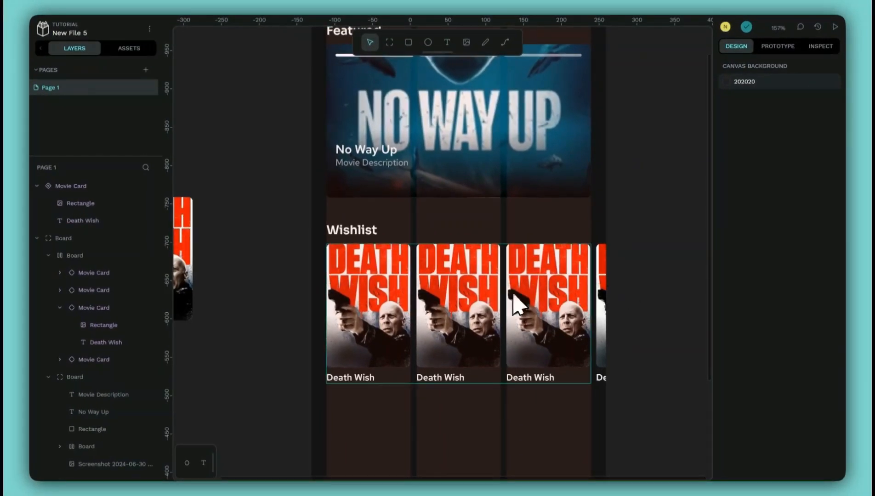
# Step: Replace the second Wishlist card's image fill with the 15-27-32 screenshot from Downloads
pyautogui.click(448, 347)
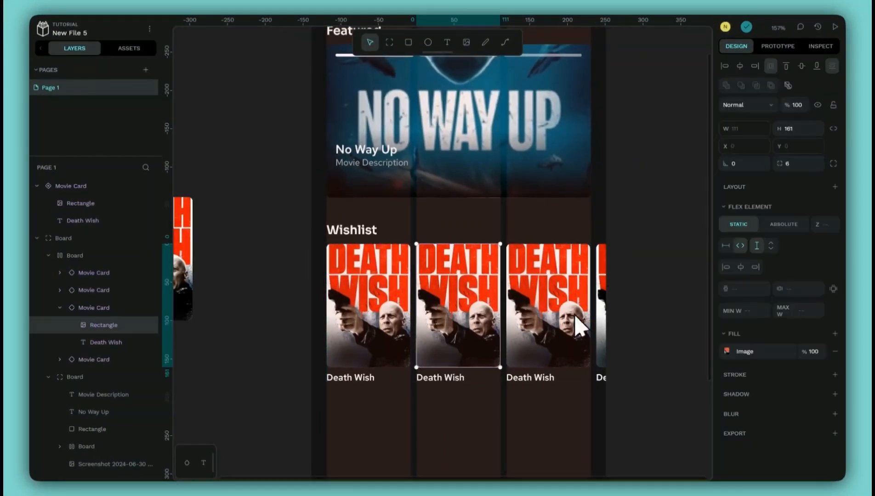
pyautogui.click(724, 352)
pyautogui.click(598, 460)
pyautogui.click(195, 166)
pyautogui.click(301, 254)
# Step: Replace the third Wishlist card's image fill with the 15-27-39 screenshot from Downloads
pyautogui.click(540, 307)
pyautogui.click(727, 351)
pyautogui.click(600, 460)
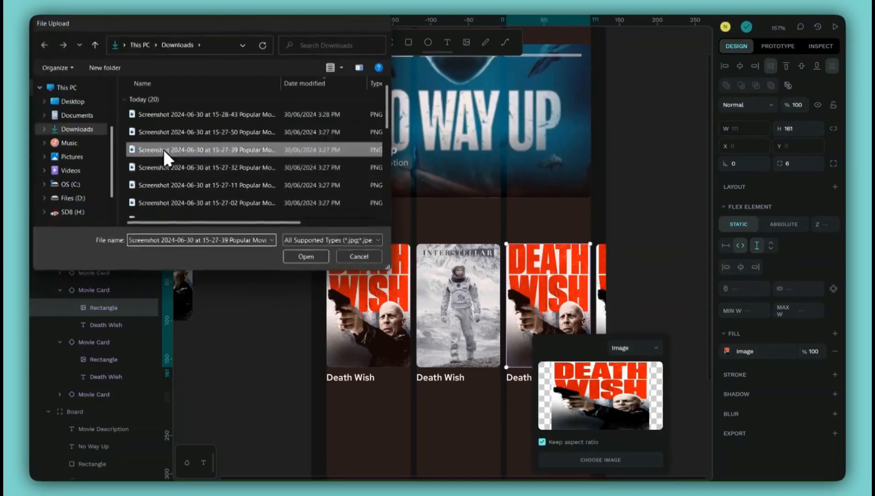
pyautogui.doubleClick(165, 149)
# Step: Replace the fourth Wishlist card's image fill with another movie screenshot from Downloads
pyautogui.scroll(-1, 552, 299)
pyautogui.click(601, 271)
pyautogui.click(728, 352)
pyautogui.click(606, 460)
pyautogui.doubleClick(188, 192)
# Step: Retitle the second, third and fourth Wishlist cards Interstellar, Turning Red and No Way Up
pyautogui.doubleClick(446, 326)
pyautogui.write('Interstellar')
pyautogui.doubleClick(531, 326)
pyautogui.write('Turning Red')
pyautogui.doubleClick(601, 325)
pyautogui.write('No Way Up')
# Step: Duplicate the Wishlist heading, place the copy below the movie cards and change its text to Continue Watching
pyautogui.scroll(-3, 475, 148)
pyautogui.click(395, 166)
pyautogui.hotkey('ctrl', 'd')
pyautogui.moveTo(395, 166); pyautogui.dragTo(398, 280)
pyautogui.doubleClick(400, 278)
pyautogui.press('Escape')
pyautogui.press('Escape')
pyautogui.scroll(5, 445, 316)
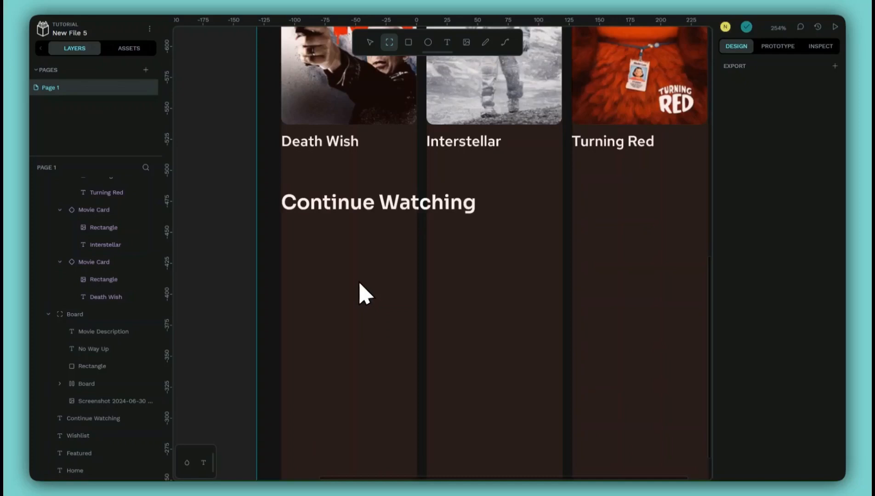
# Step: Draw a 350 × 44 board across the screen's content width below the Continue Watching heading and round its corners to 6
pyautogui.scroll(-3, 359, 282)
pyautogui.moveTo(311, 249); pyautogui.dragTo(560, 278)
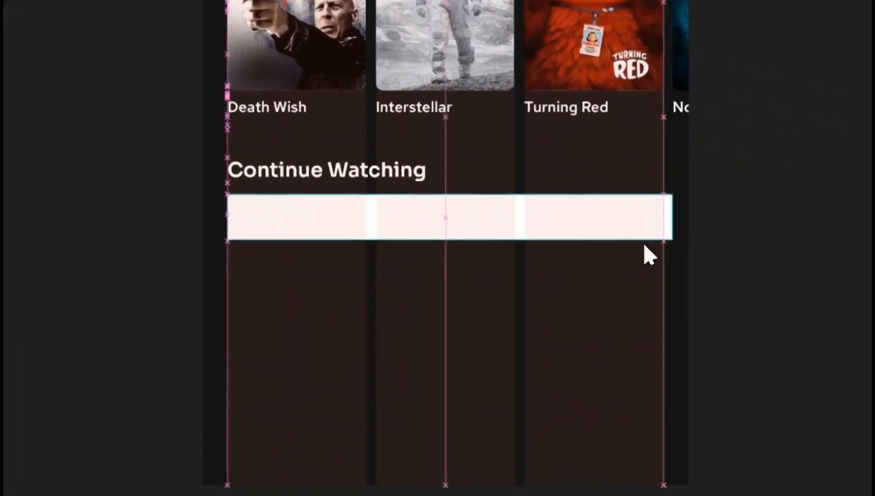
pyautogui.moveTo(644, 245); pyautogui.dragTo(646, 236)
pyautogui.click(778, 126)
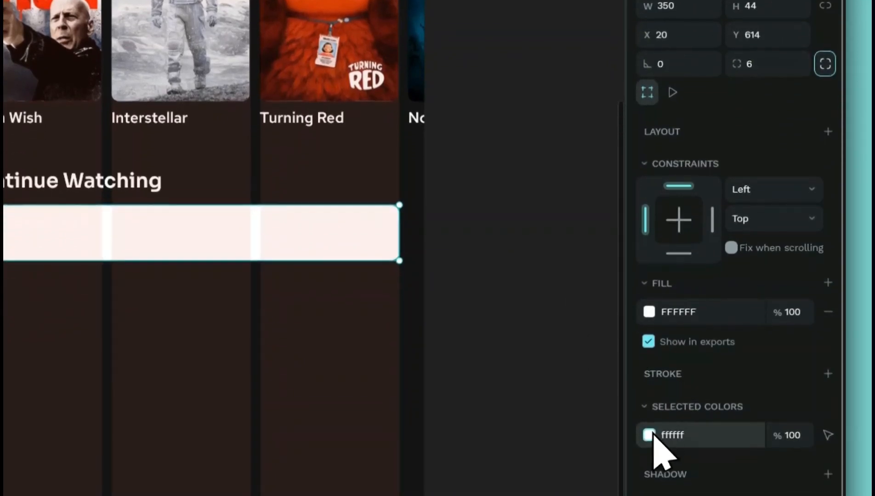
# Step: Set the Continue Watching board's fill to 2d2d2d
pyautogui.click(649, 495)
pyautogui.click(439, 399)
pyautogui.moveTo(457, 348); pyautogui.dragTo(267, 382)
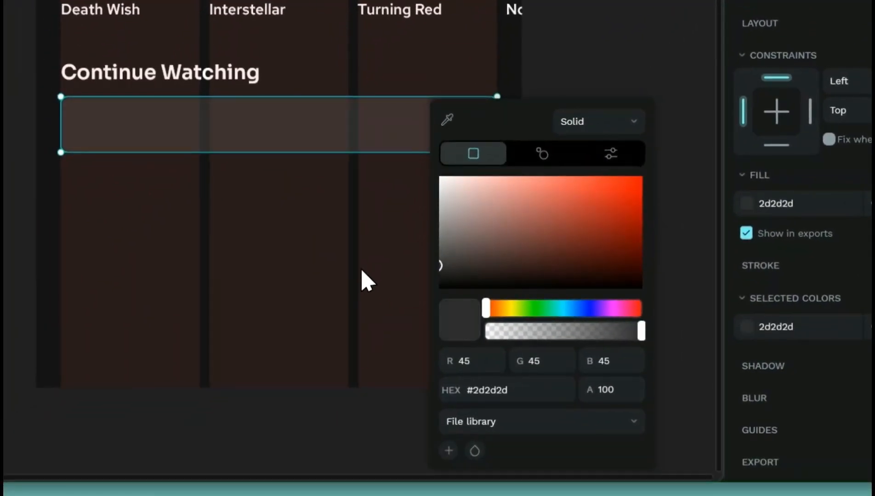
pyautogui.click(170, 275)
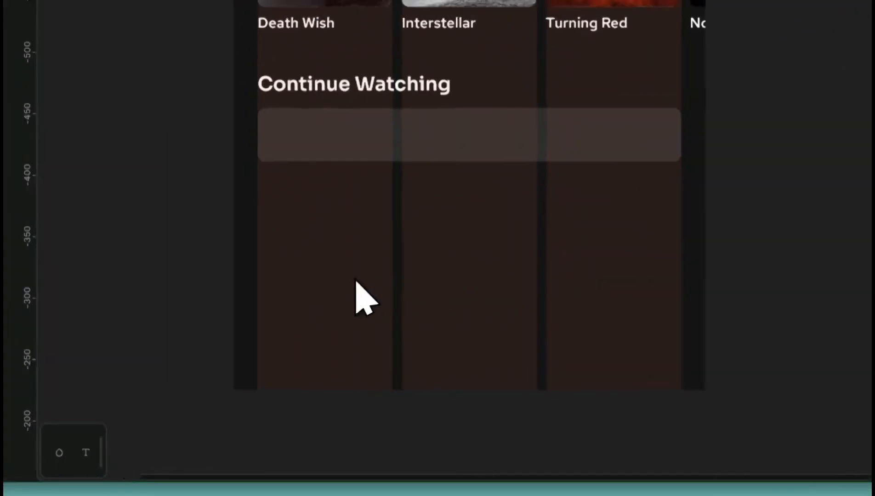
# Step: Draw a 32 × 32 square thumbnail inside the Continue Watching board, near its left edge
pyautogui.click(322, 131)
pyautogui.press('alt')
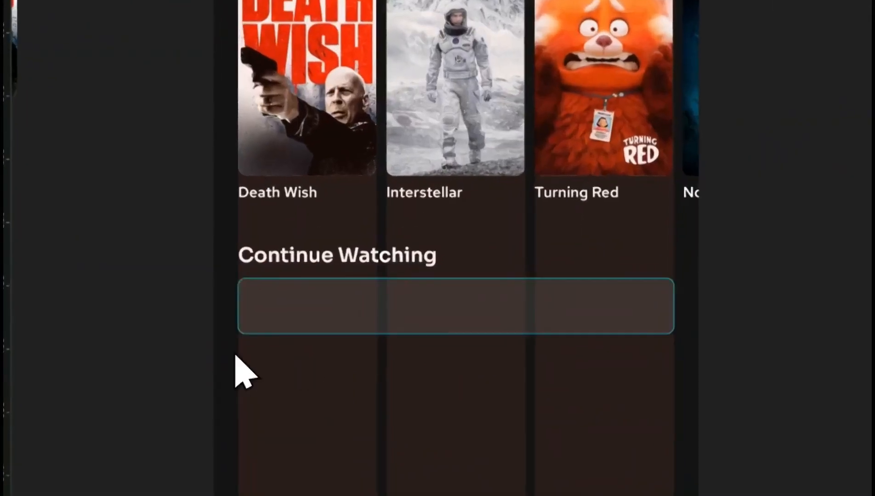
pyautogui.moveTo(398, 147); pyautogui.dragTo(463, 205)
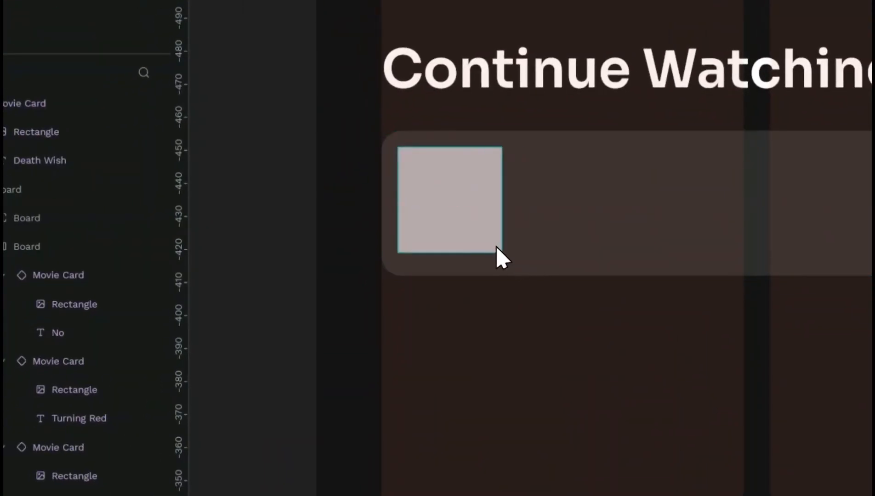
pyautogui.moveTo(501, 258); pyautogui.dragTo(502, 254)
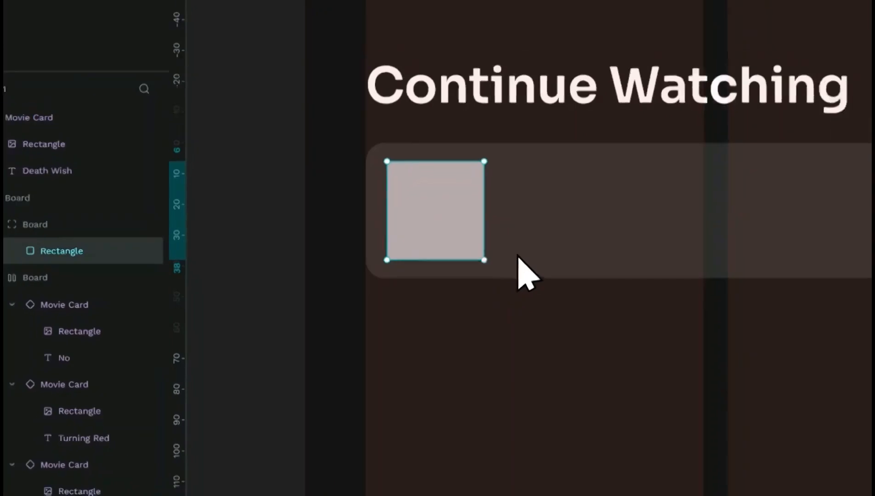
pyautogui.scroll(-5, 465, 270)
pyautogui.moveTo(465, 270); pyautogui.dragTo(433, 294)
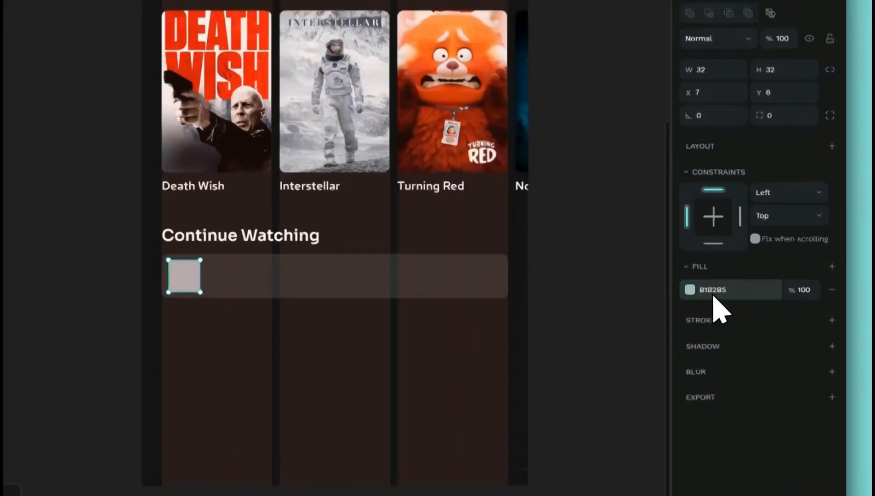
pyautogui.click(690, 289)
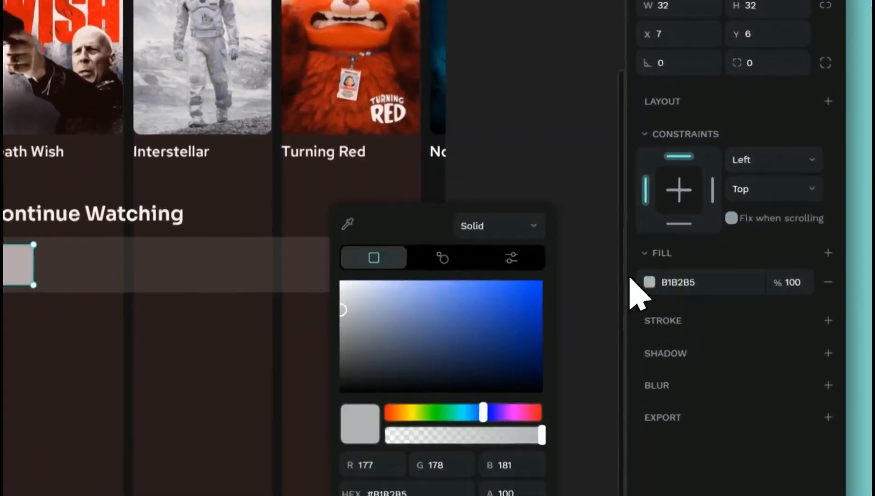
pyautogui.click(510, 234)
pyautogui.click(487, 335)
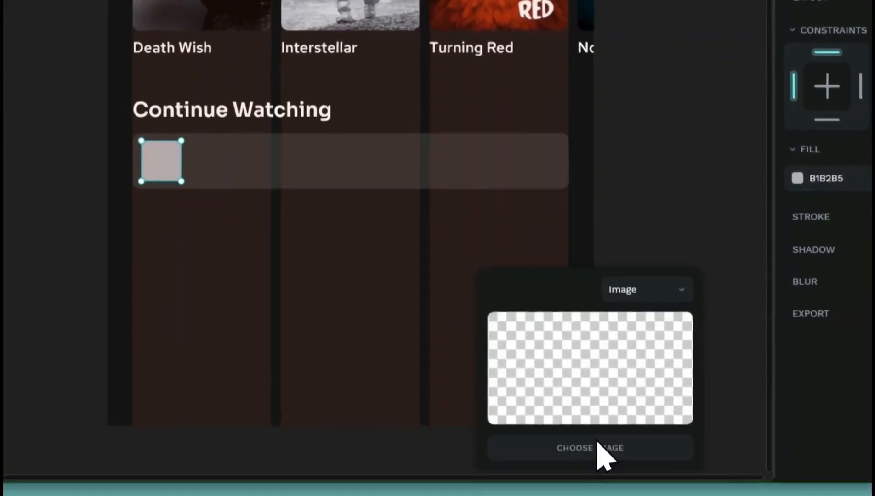
pyautogui.click(563, 469)
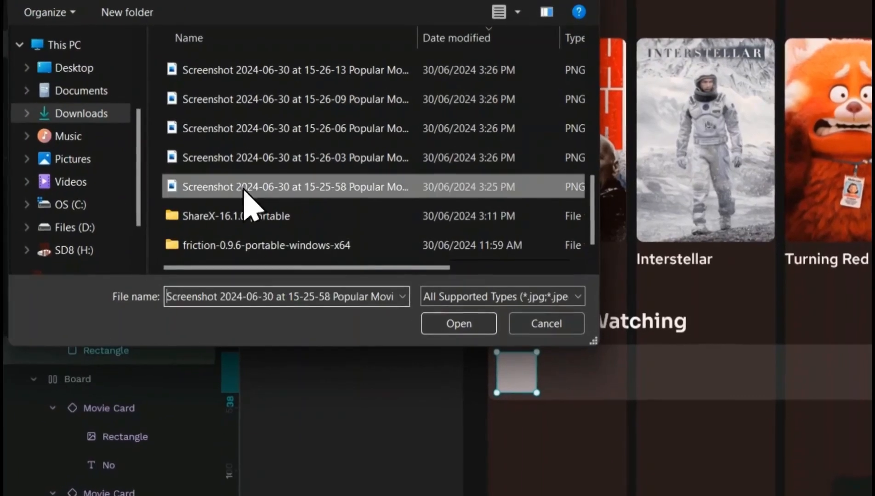
pyautogui.doubleClick(234, 169)
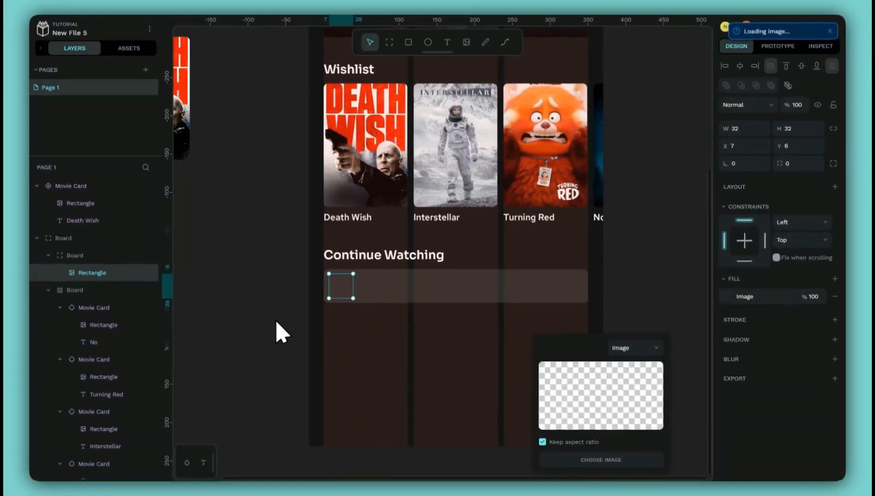
pyautogui.click(285, 329)
# Step: Copy the first Wishlist card's Death Wish title into the Continue Watching board and place it beside the thumbnail
pyautogui.scroll(3, 353, 294)
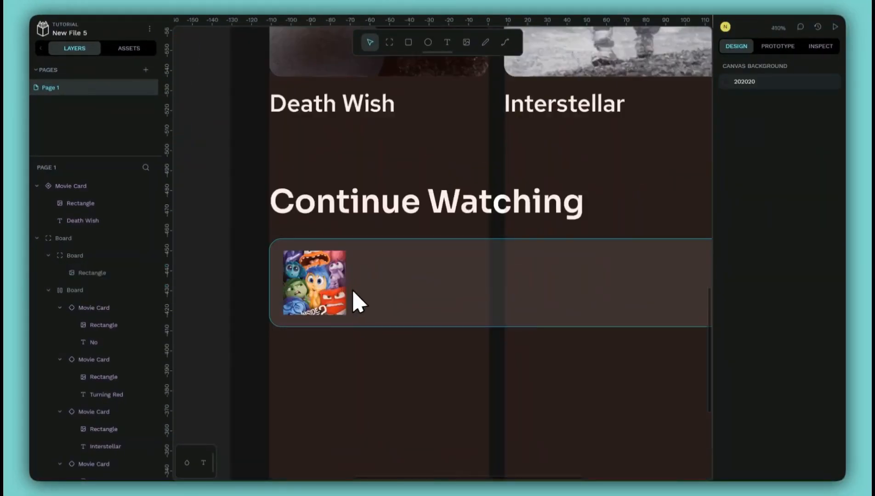
pyautogui.click(338, 174)
pyautogui.hotkey('ctrl', 'c')
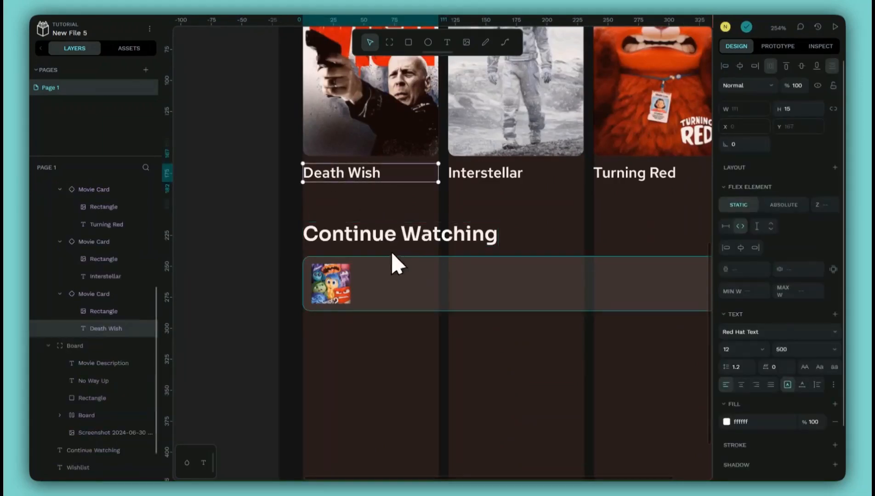
pyautogui.click(400, 285)
pyautogui.hotkey('ctrl', 'v')
pyautogui.moveTo(368, 295); pyautogui.dragTo(400, 289)
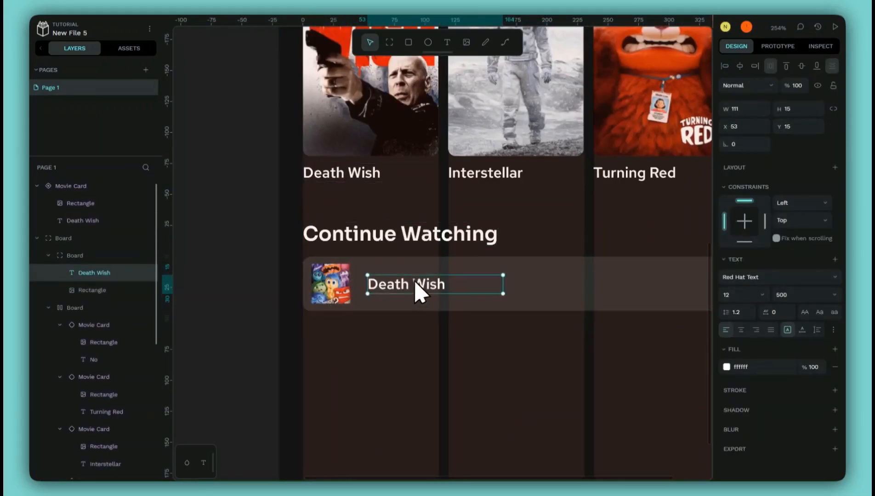
# Step: Change the copied title beside the thumbnail to Inside Out
pyautogui.doubleClick(419, 293)
pyautogui.write('Inside Out')
pyautogui.press('Escape')
pyautogui.scroll(-3, 422, 312)
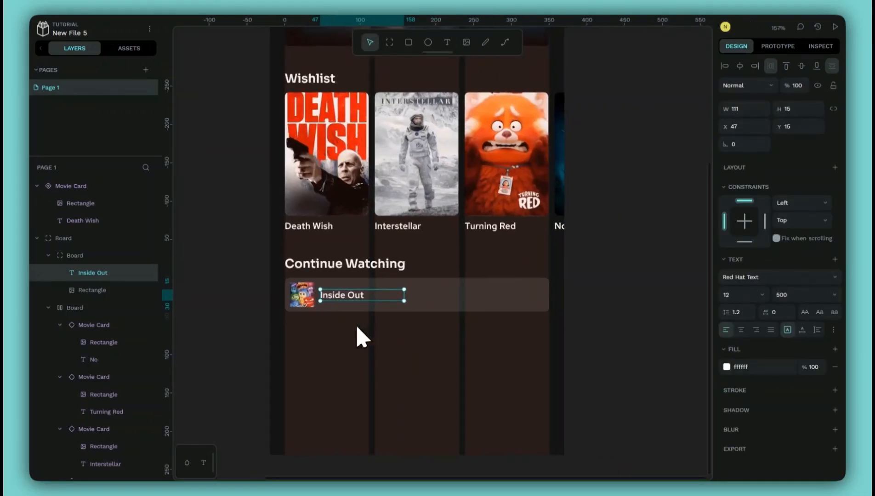
pyautogui.press('Escape')
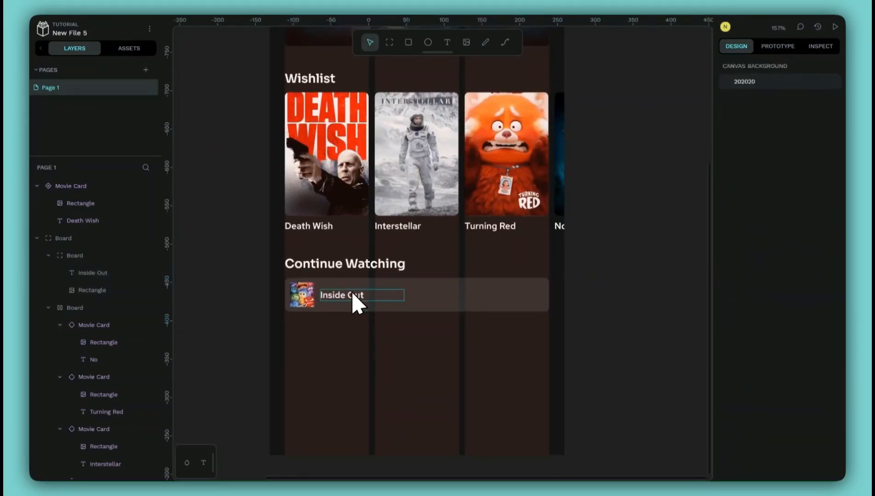
# Step: Duplicate the Inside Out text, place the copy to its right and change it to 23mins left
pyautogui.click(356, 299)
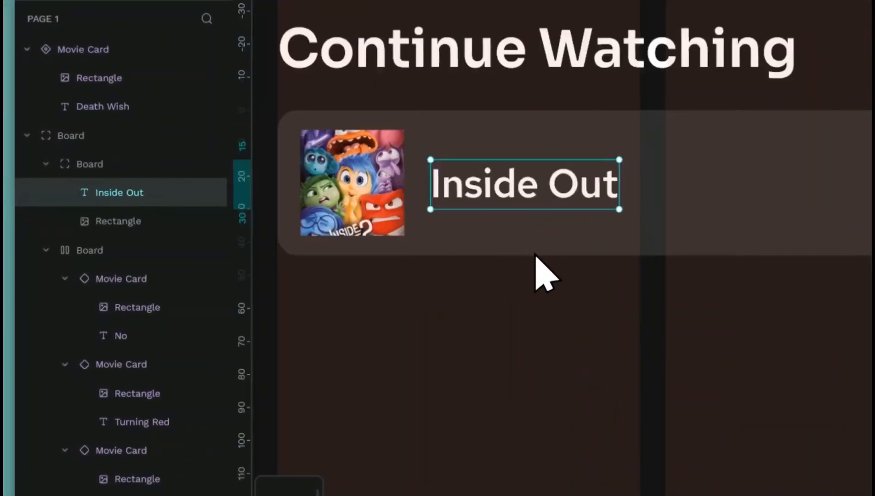
pyautogui.hotkey('ctrl', 'd')
pyautogui.doubleClick(607, 207)
pyautogui.hotkey('ctrl', 'a')
pyautogui.write('23Min')
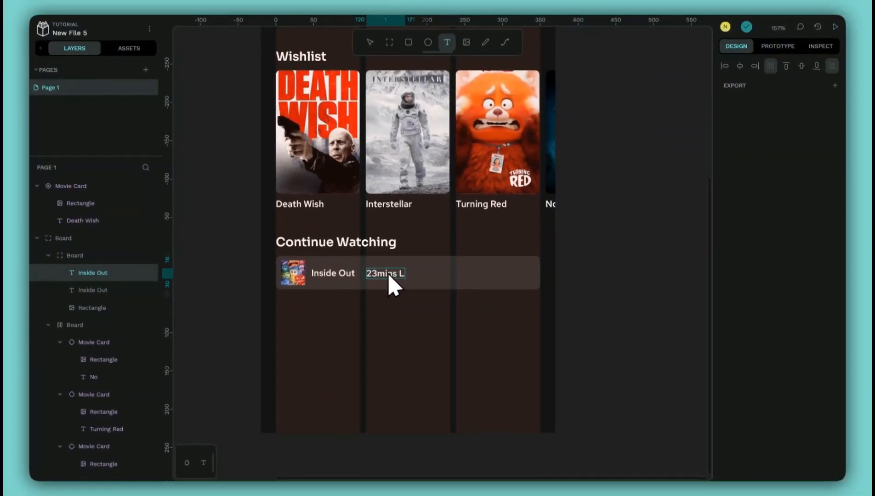
pyautogui.press('Escape')
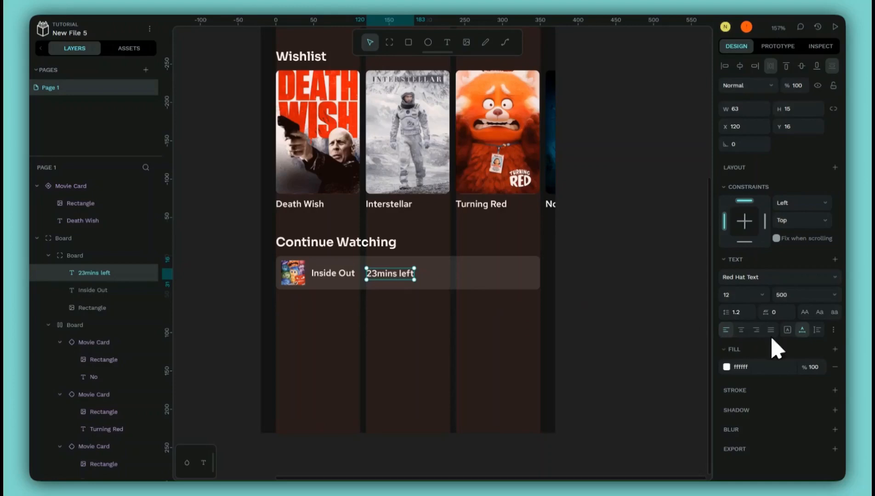
# Step: Set the 23mins left text to regular weight and its fill to bdbdbd
pyautogui.click(830, 295)
pyautogui.click(823, 328)
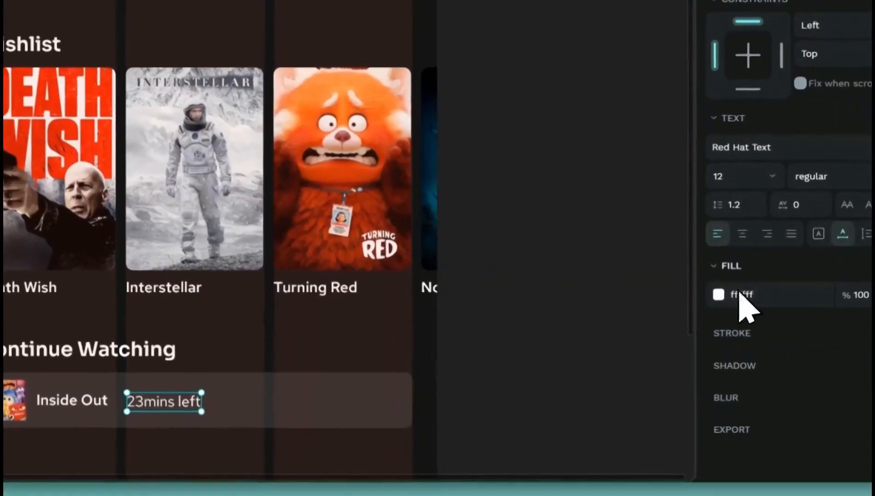
pyautogui.click(742, 294)
pyautogui.write('bdbdbd')
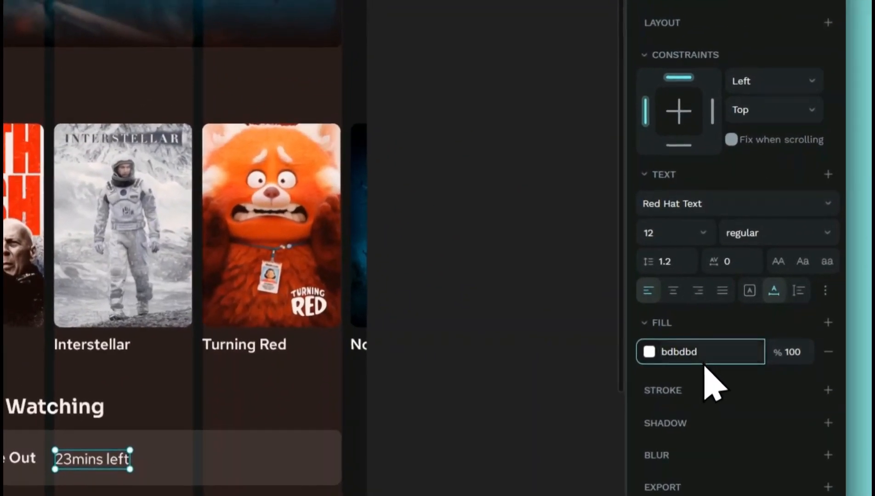
pyautogui.click(569, 429)
pyautogui.click(67, 462)
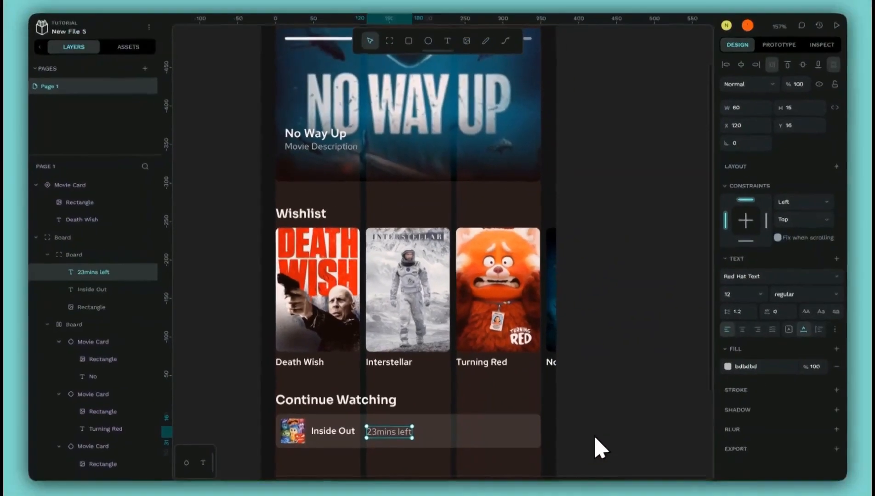
# Step: Give the Continue Watching board a flex layout with gap 8, horizontal padding 12 and vertical padding 0, and right-align the 23mins left text
pyautogui.hotkey('shift', 'Return')
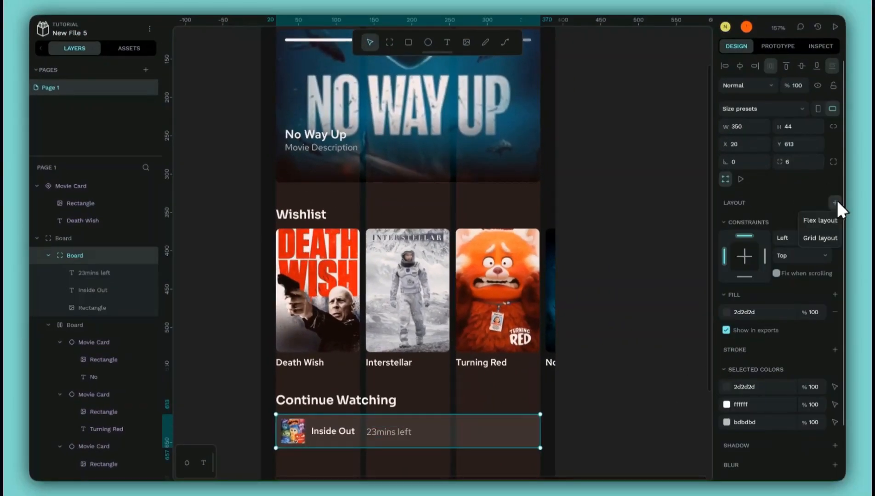
pyautogui.click(810, 221)
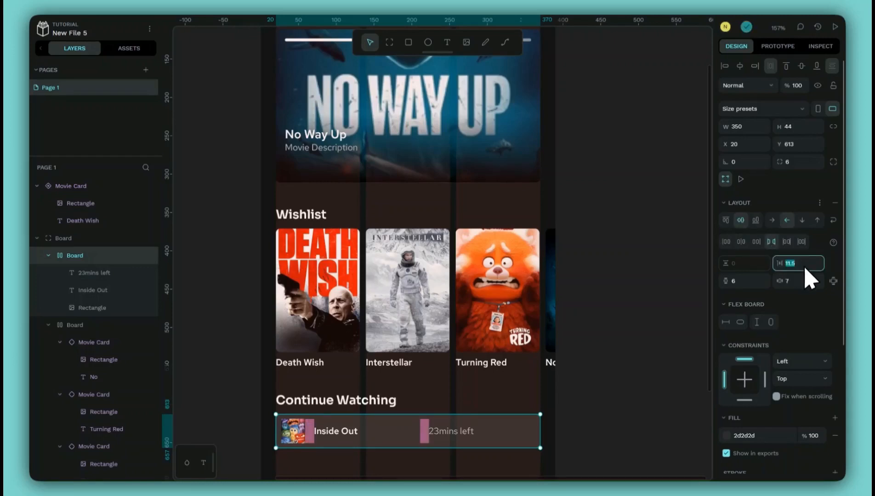
pyautogui.click(787, 281)
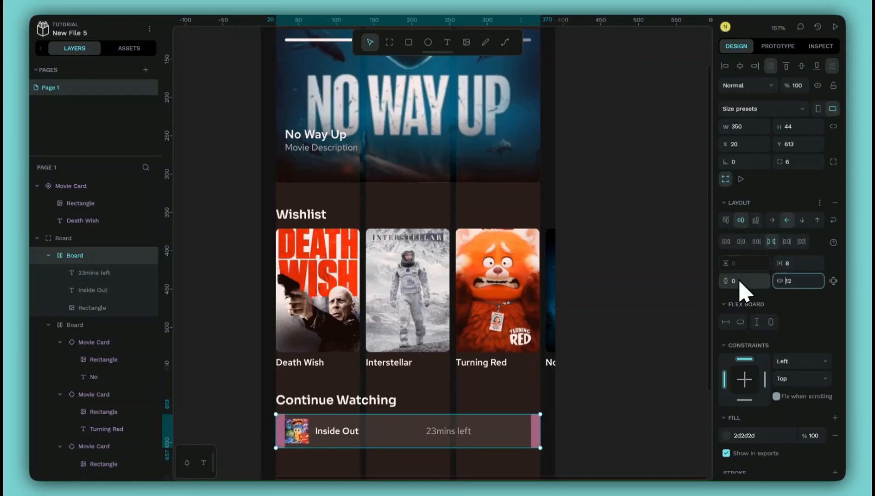
pyautogui.click(649, 347)
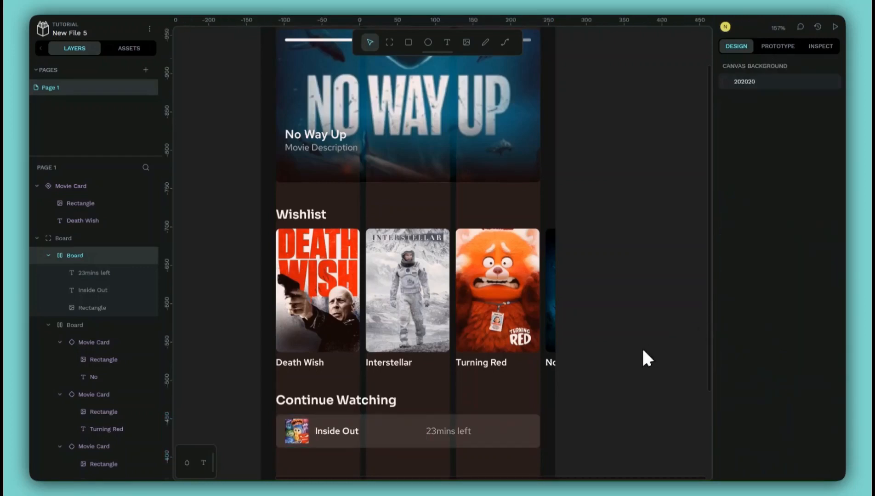
pyautogui.click(465, 434)
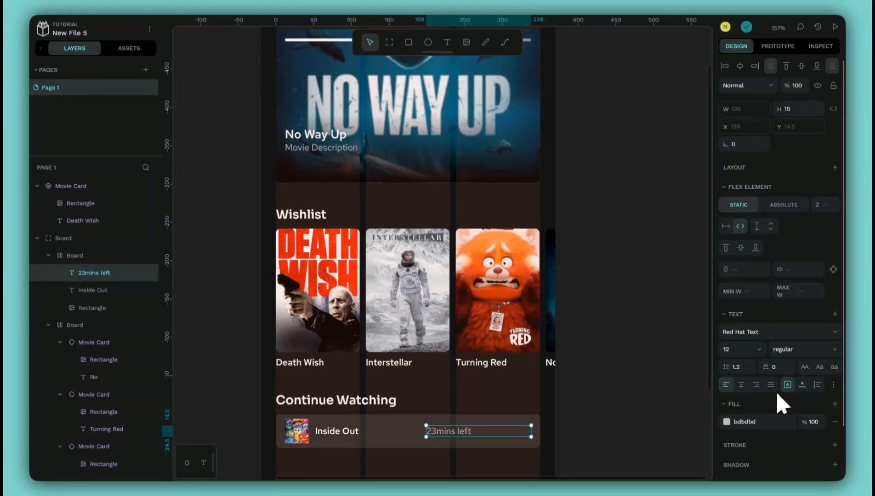
pyautogui.click(678, 426)
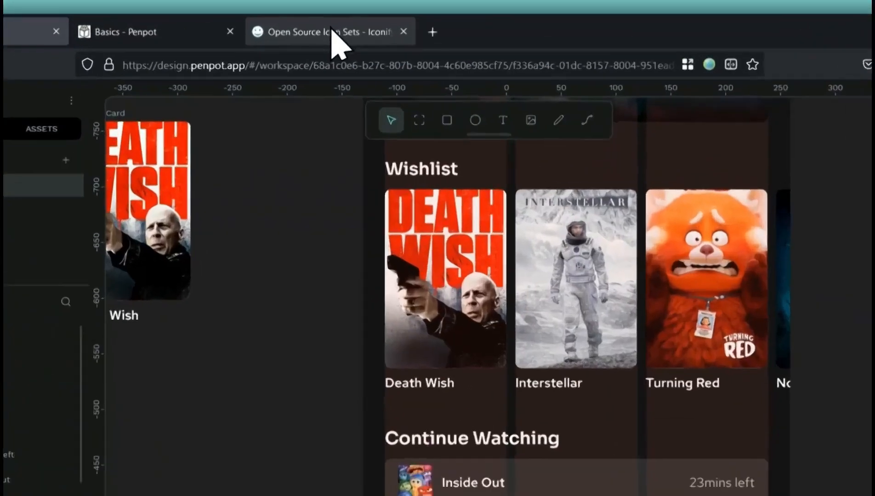
# Step: Switch to the Iconify site, search for play and copy the Solar play-circle-broken icon as SVG
pyautogui.click(332, 29)
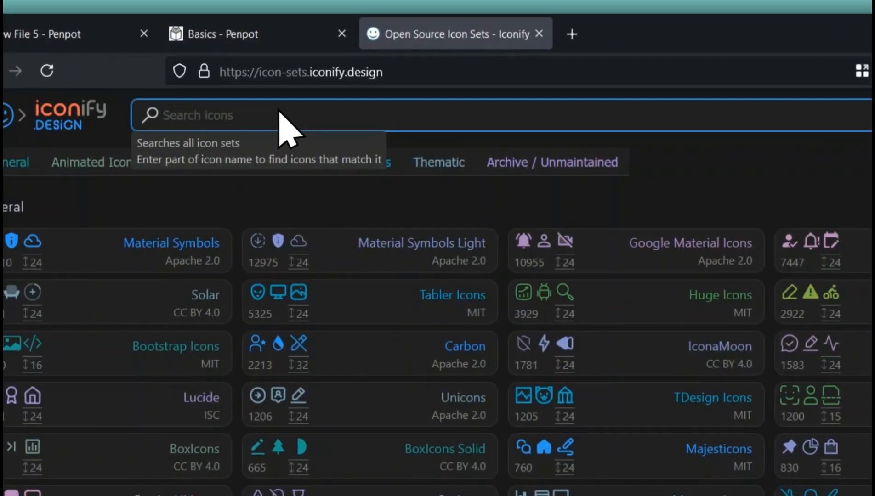
pyautogui.write('p')
pyautogui.press('Return')
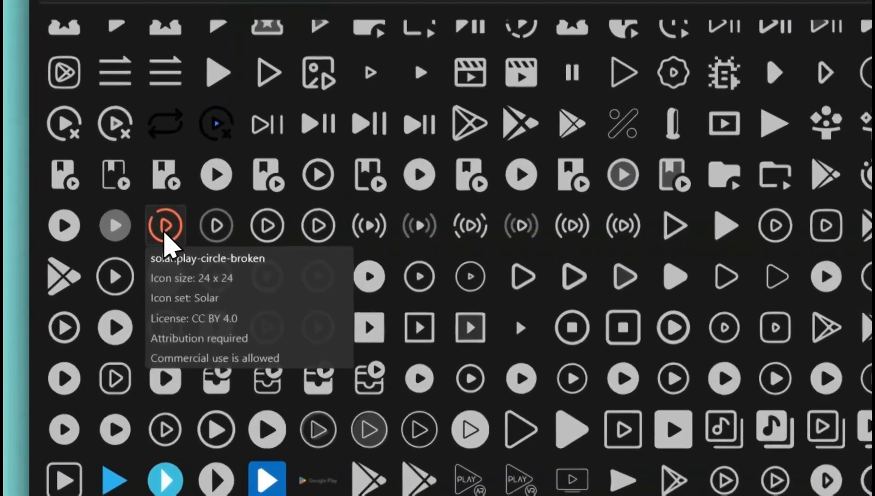
pyautogui.click(112, 226)
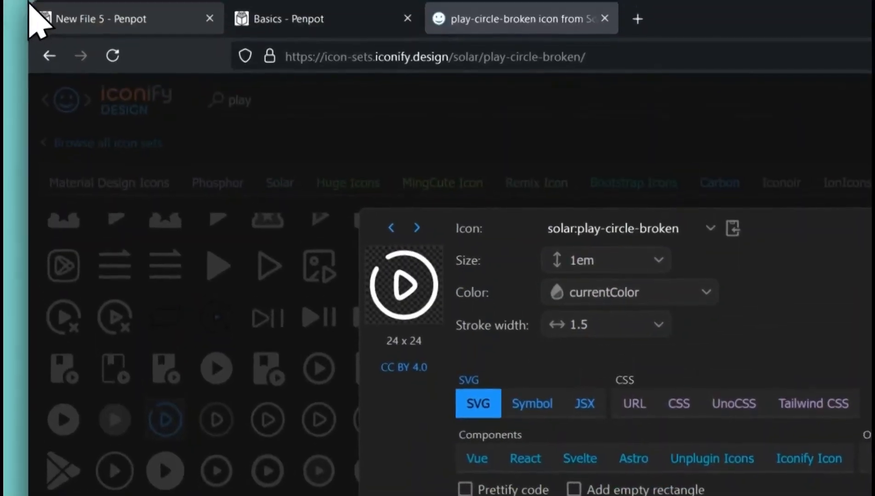
# Step: Switch back to the Penpot file, paste the play icon on the empty canvas and set its colour to ffffff
pyautogui.click(33, 9)
pyautogui.moveTo(272, 362); pyautogui.dragTo(324, 292)
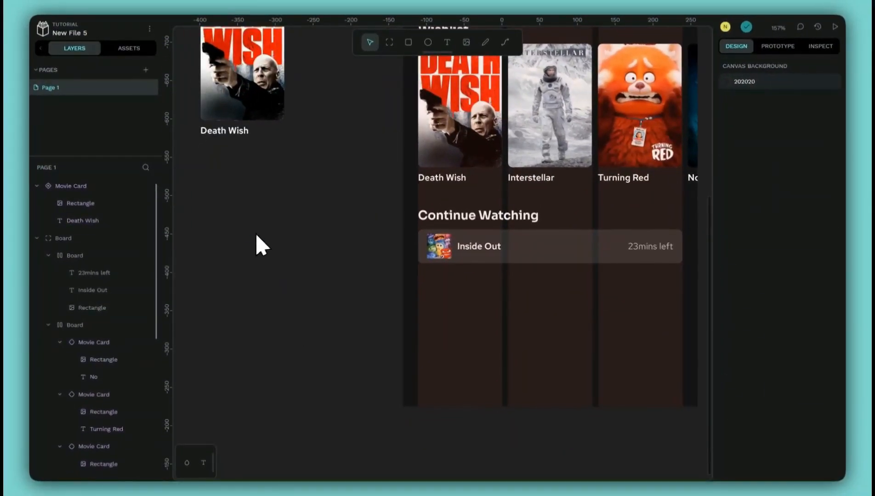
pyautogui.hotkey('ctrl', 'v')
pyautogui.click(755, 285)
pyautogui.write('ff')
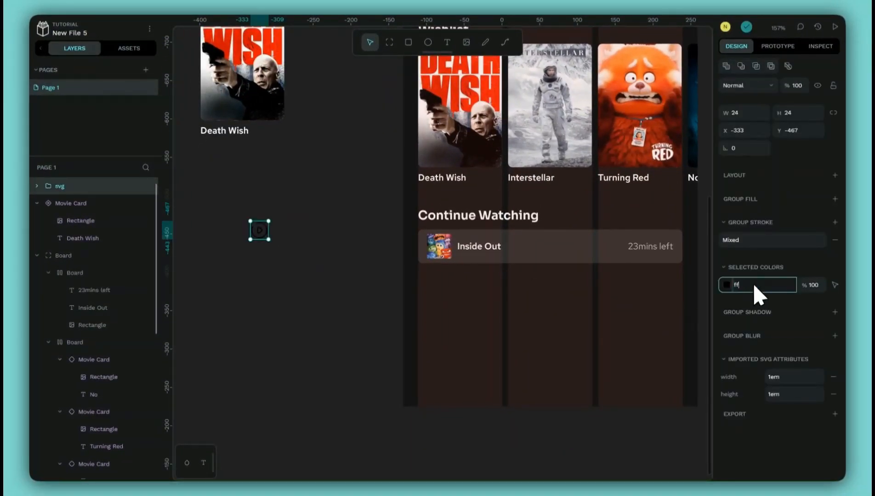
pyautogui.write('ffff')
pyautogui.press('Tab')
# Step: Create a component from the white play icon and rename it Icon / Play
pyautogui.rightClick(260, 243)
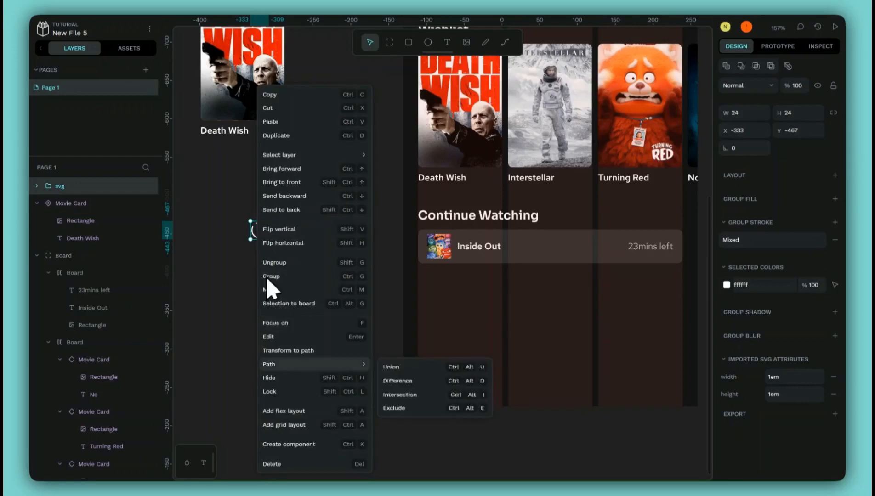
pyautogui.click(306, 444)
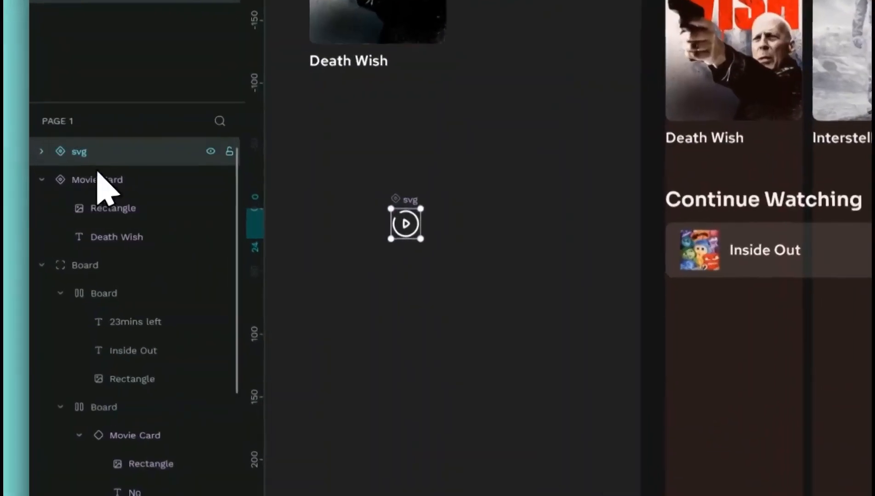
pyautogui.doubleClick(59, 186)
pyautogui.write('Icon / Play')
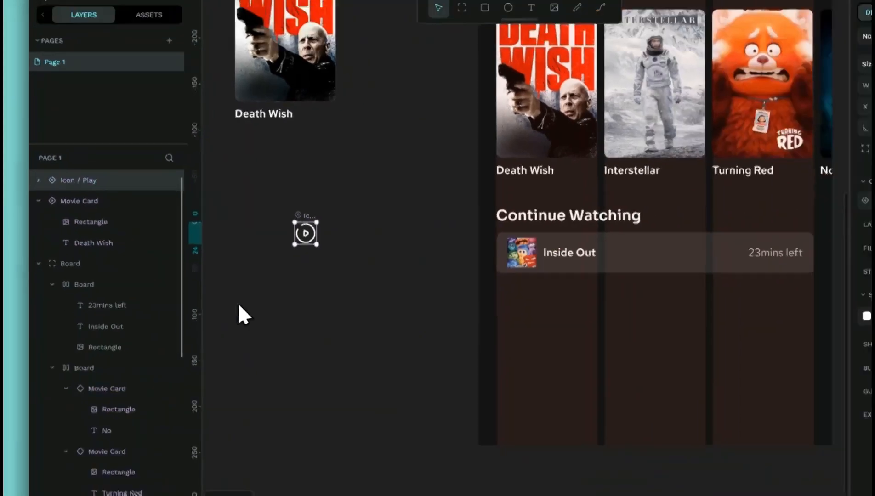
pyautogui.click(318, 361)
# Step: Insert an Icon / Play component copy from the local library after the 23mins left text in the Inside Out row
pyautogui.click(129, 49)
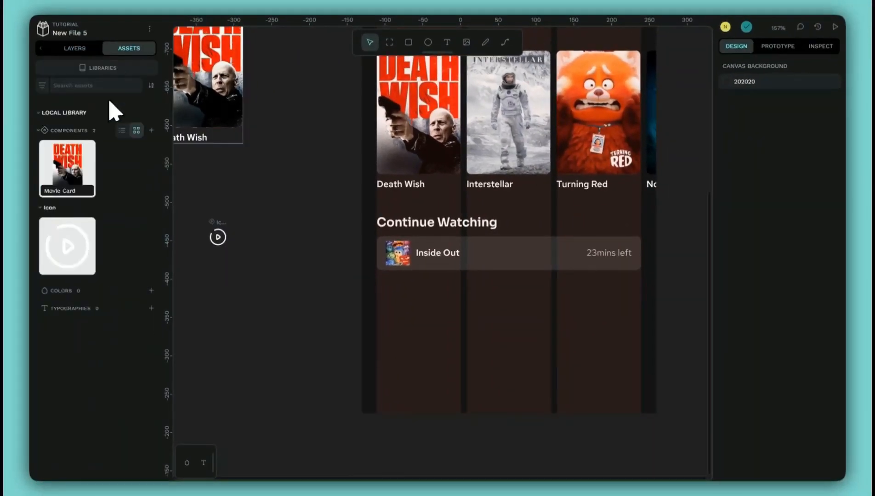
pyautogui.moveTo(50, 253); pyautogui.dragTo(623, 253)
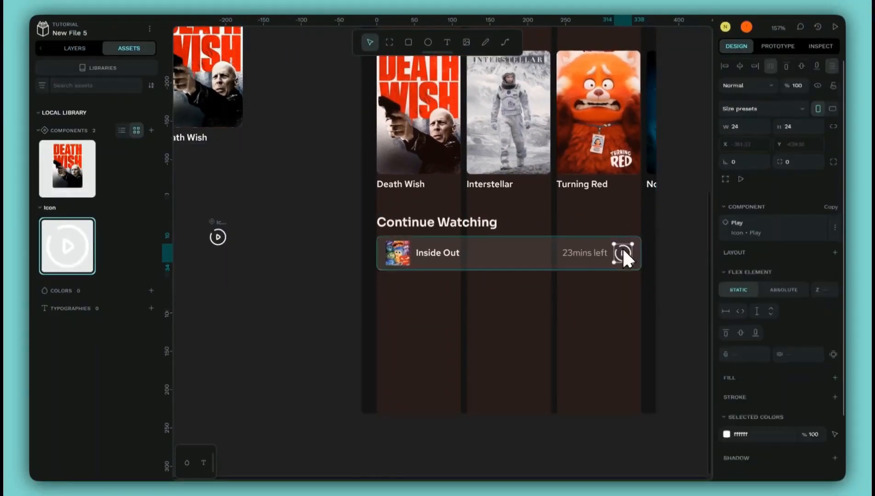
pyautogui.click(691, 281)
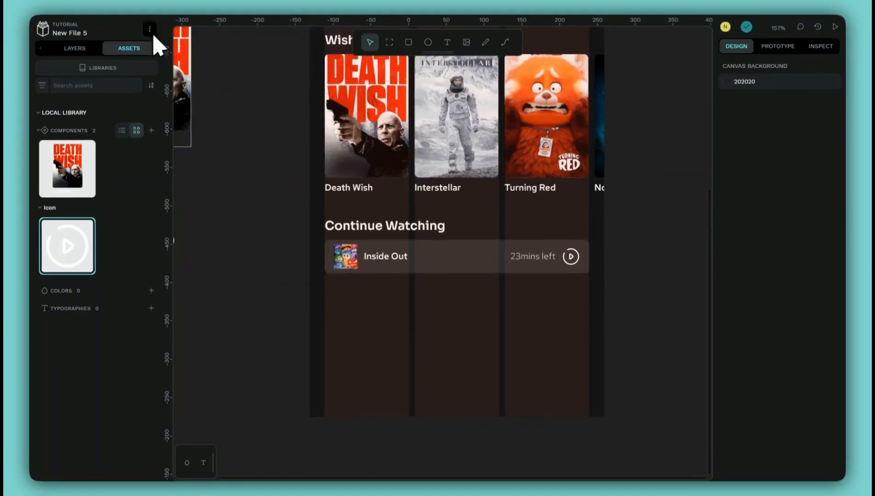
# Step: Hide the column guides on the canvas
pyautogui.click(150, 30)
pyautogui.moveTo(165, 91)
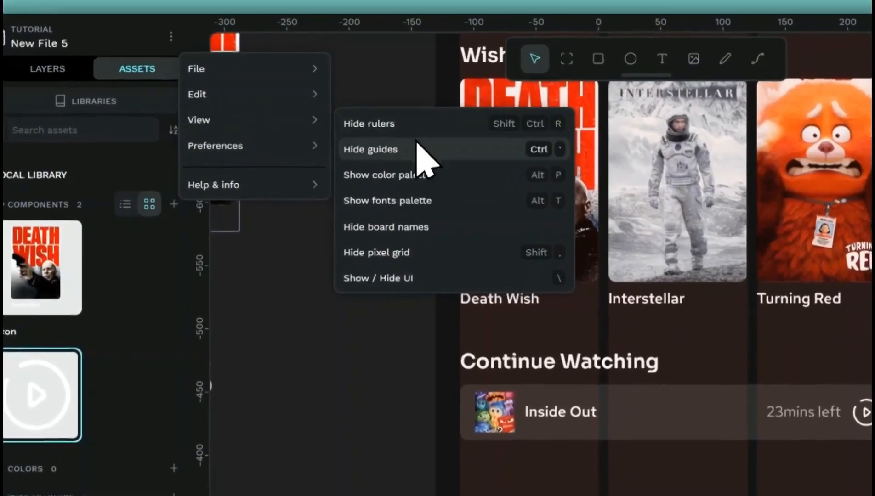
pyautogui.click(422, 149)
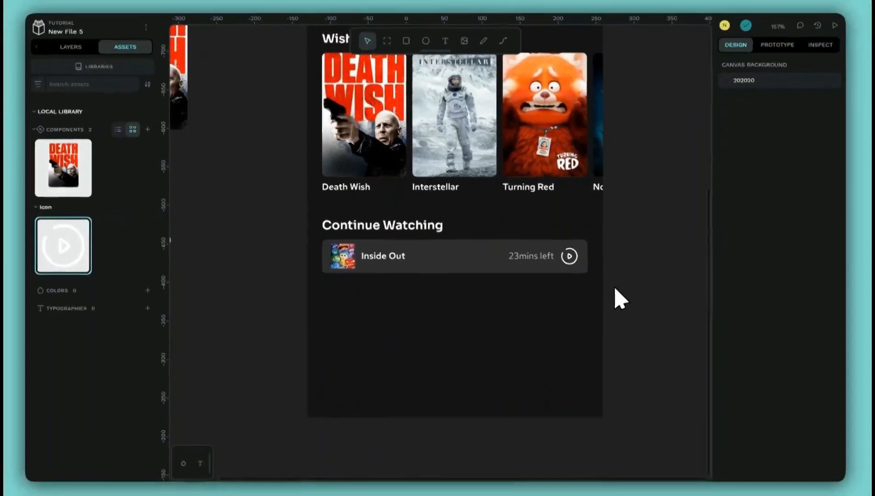
pyautogui.scroll(3, 620, 296)
pyautogui.scroll(-3, 634, 308)
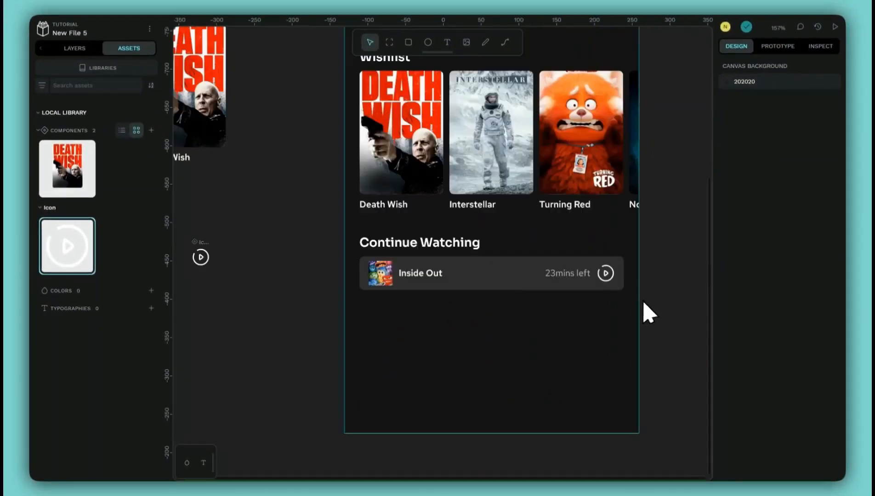
# Step: Create a component from the Inside Out row board and rename it Resume Card
pyautogui.click(501, 285)
pyautogui.rightClick(488, 273)
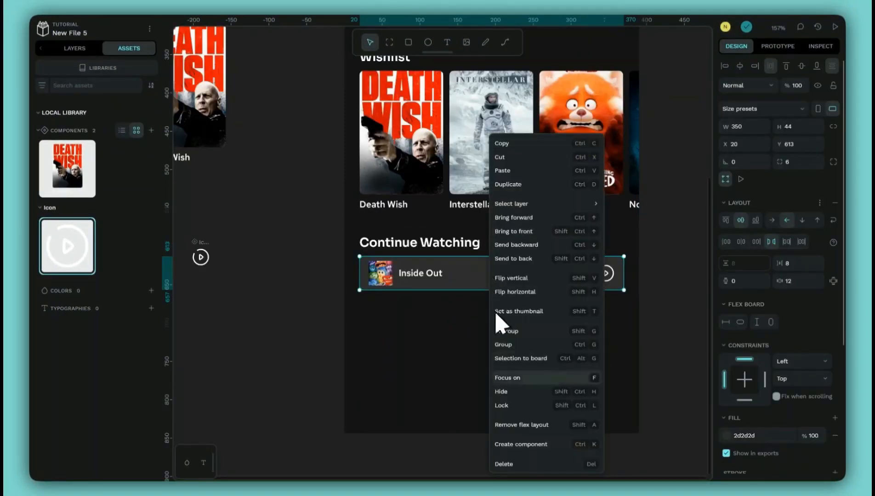
pyautogui.click(512, 443)
pyautogui.scroll(-5, 349, 337)
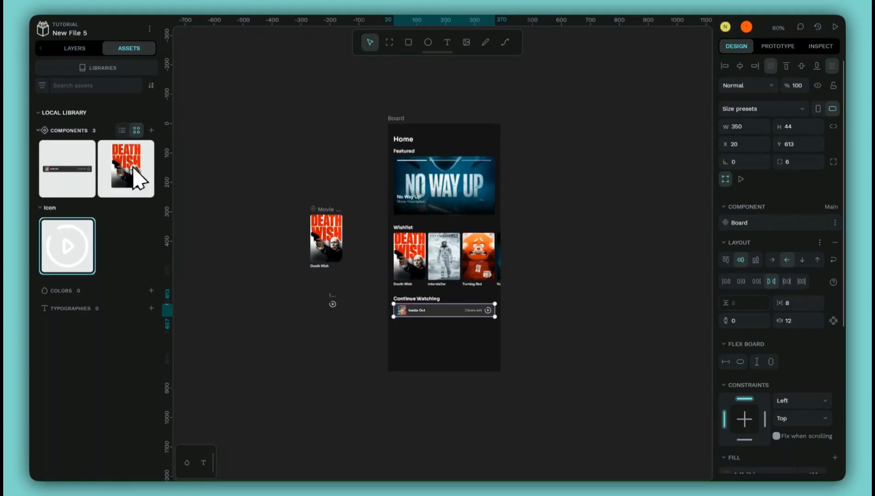
pyautogui.click(73, 48)
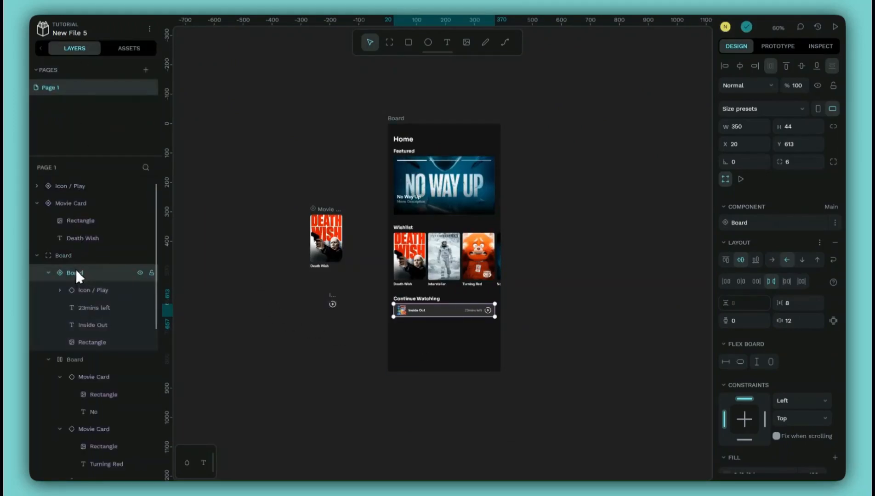
pyautogui.write('Row')
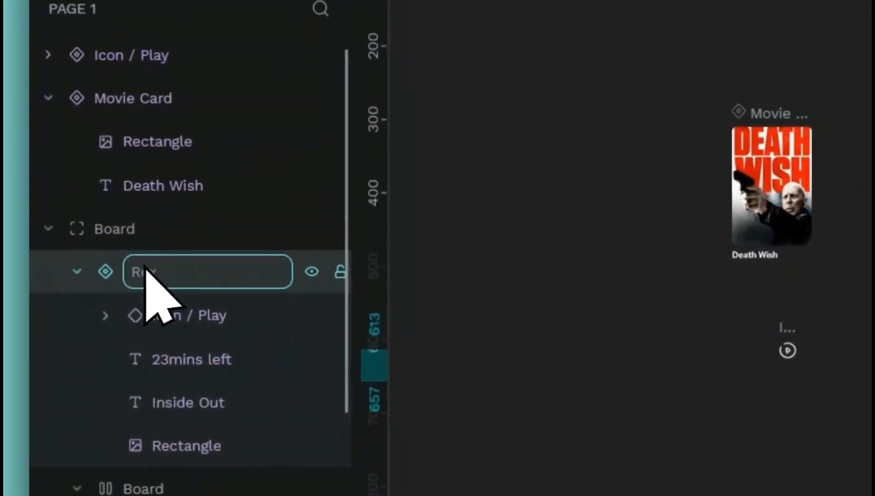
pyautogui.write('ume Card')
pyautogui.press('Return')
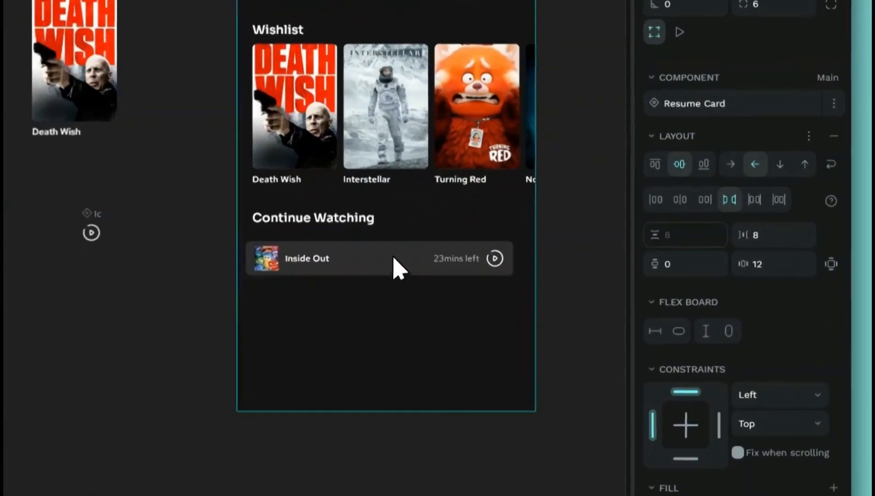
# Step: Move the main Resume Card component onto the empty canvas below the play icon and place a copy under Continue Watching
pyautogui.moveTo(566, 315); pyautogui.dragTo(343, 362)
pyautogui.moveTo(379, 283); pyautogui.dragTo(763, 209)
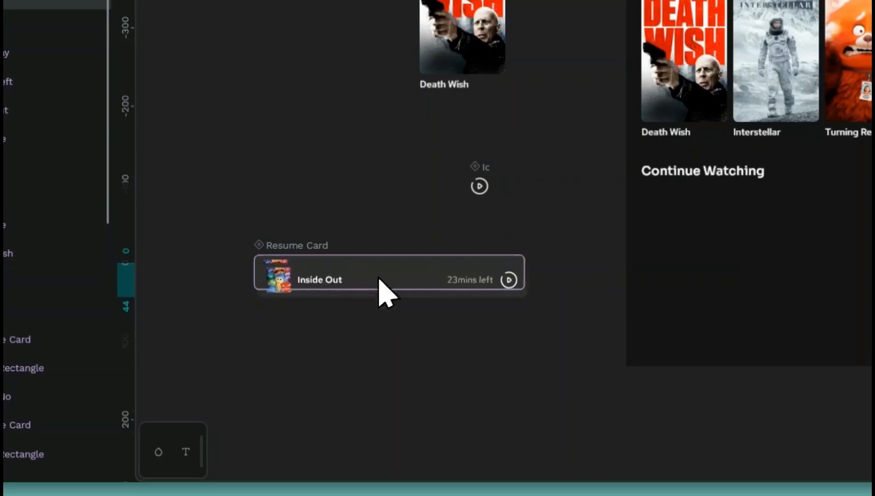
pyautogui.click(553, 207)
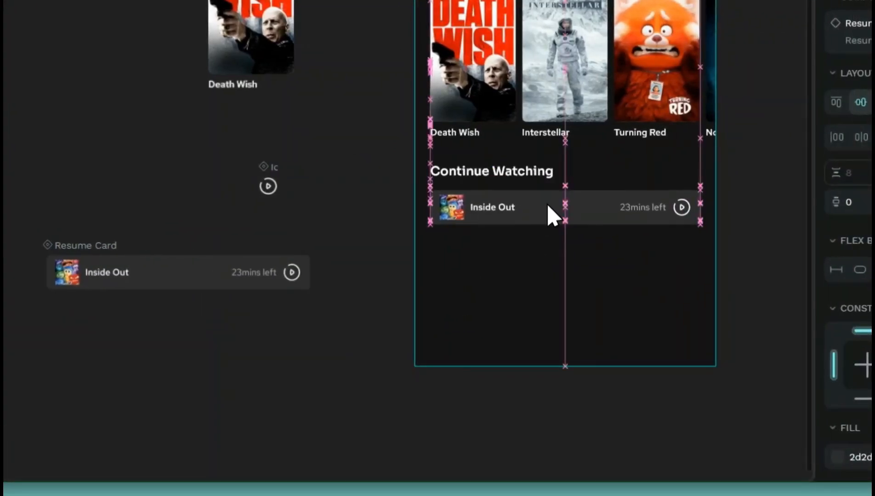
pyautogui.moveTo(549, 202); pyautogui.dragTo(542, 174)
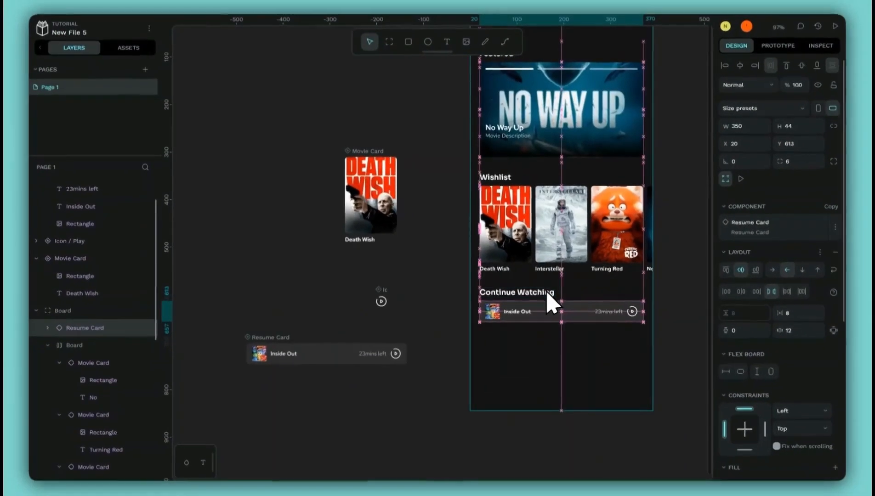
# Step: Duplicate the Resume Card under Continue Watching and place the duplicate directly below the first one
pyautogui.scroll(5, 580, 370)
pyautogui.moveTo(570, 371); pyautogui.dragTo(450, 346)
pyautogui.hotkey('ctrl', 'd')
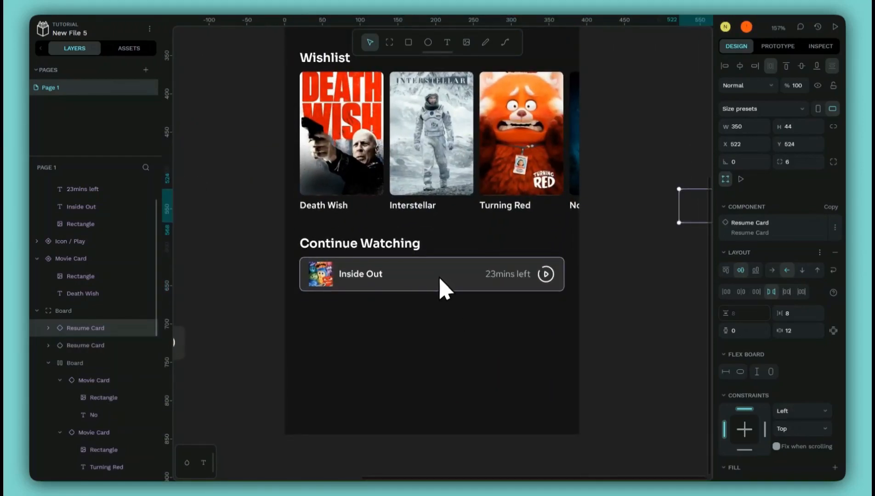
pyautogui.moveTo(695, 216); pyautogui.dragTo(469, 305)
# Step: Add a flex layout around the two stacked Resume Cards and set its row gap to 6
pyautogui.keyDown('shift'); pyautogui.click(469, 288); pyautogui.keyUp('shift')
pyautogui.rightClick(462, 276)
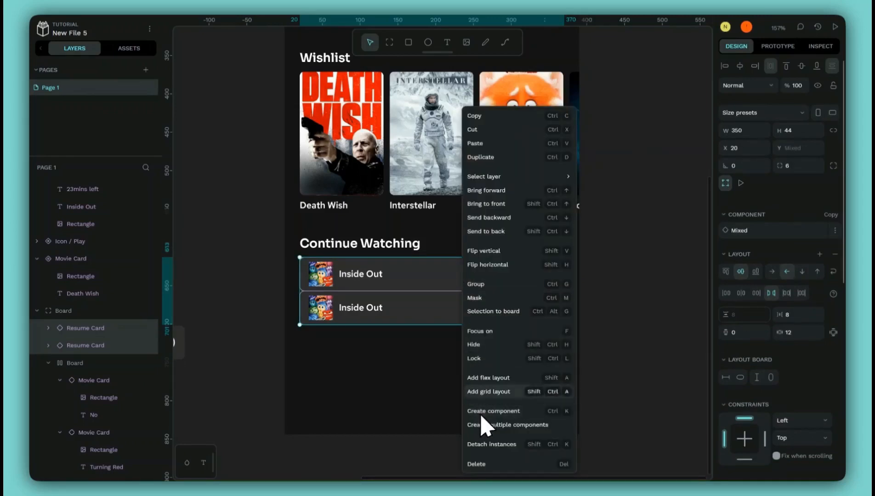
pyautogui.click(491, 378)
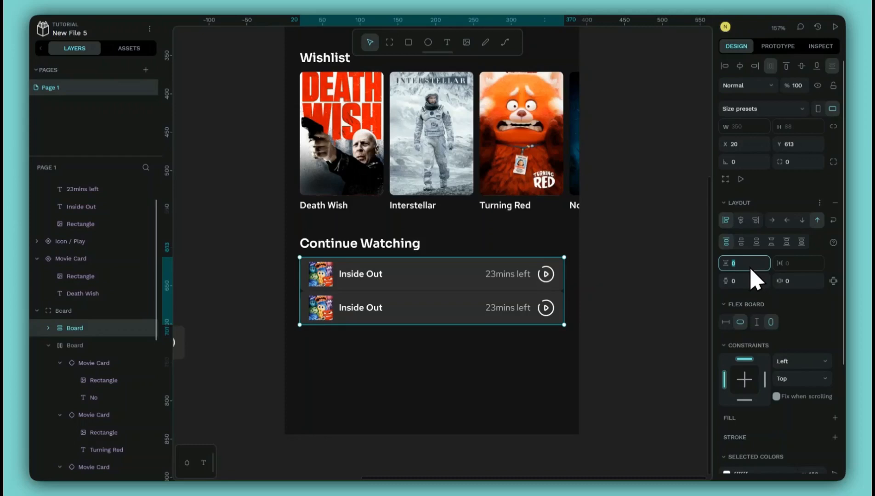
pyautogui.hotkey('shift', 'Up')
pyautogui.press('Down')
pyautogui.press('Down')
pyautogui.press('Down')
pyautogui.press('Down')
pyautogui.click(605, 345)
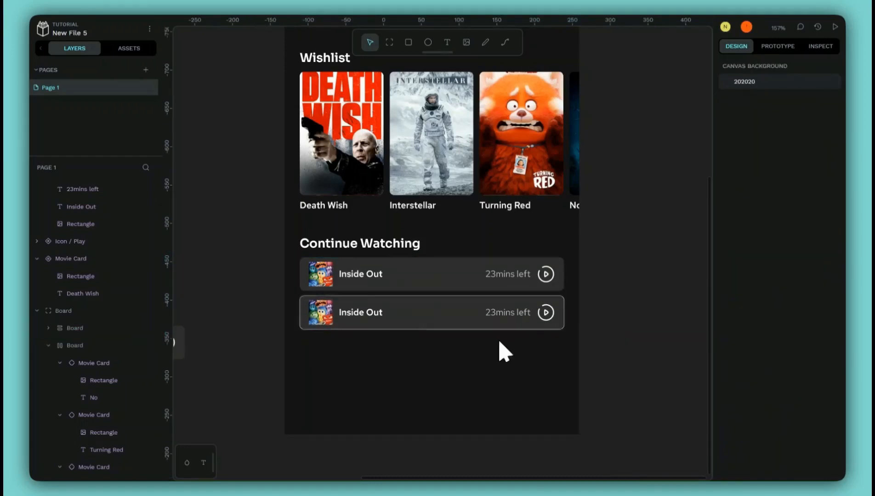
# Step: Replace the thumbnail image of the second Resume Card with the Furiosa poster
pyautogui.keyDown('ctrl'); pyautogui.click(321, 312); pyautogui.keyUp('ctrl')
pyautogui.click(728, 331)
pyautogui.click(585, 459)
pyautogui.doubleClick(184, 156)
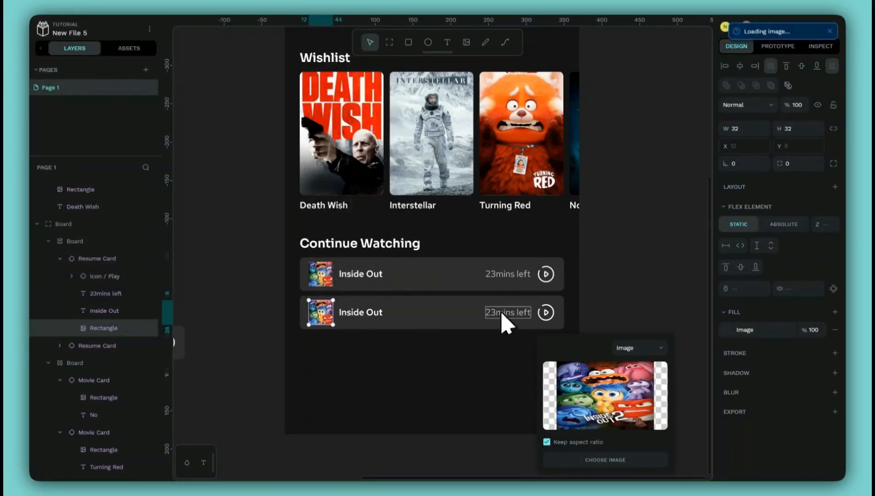
# Step: Change the second Resume Card's title to Furiosa and its remaining time to 1hr 3mins left
pyautogui.doubleClick(361, 312)
pyautogui.write('Furiosa')
pyautogui.press('Escape')
pyautogui.doubleClick(507, 313)
pyautogui.write('1hr 3mins left')
pyautogui.click(590, 334)
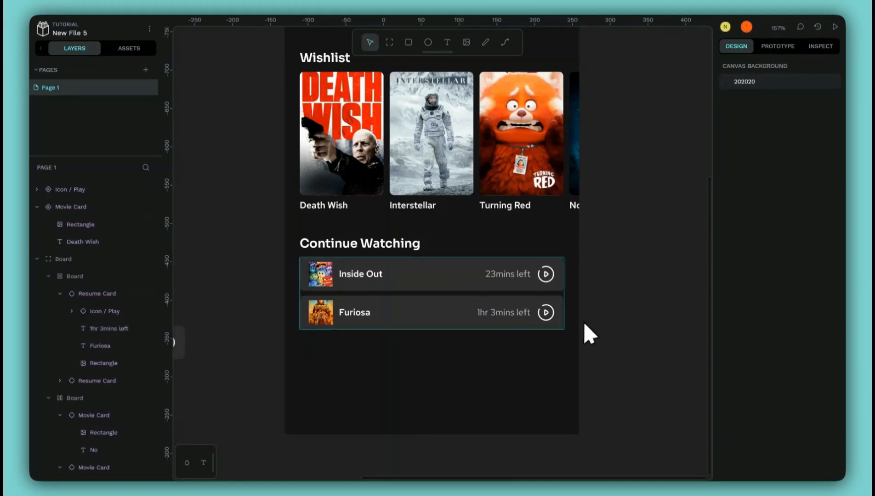
# Step: Draw a wide board for the navigation bar on the empty canvas below the main Resume Card component
pyautogui.scroll(-1, 590, 335)
pyautogui.hscroll(1, 590, 334)
pyautogui.click(386, 45)
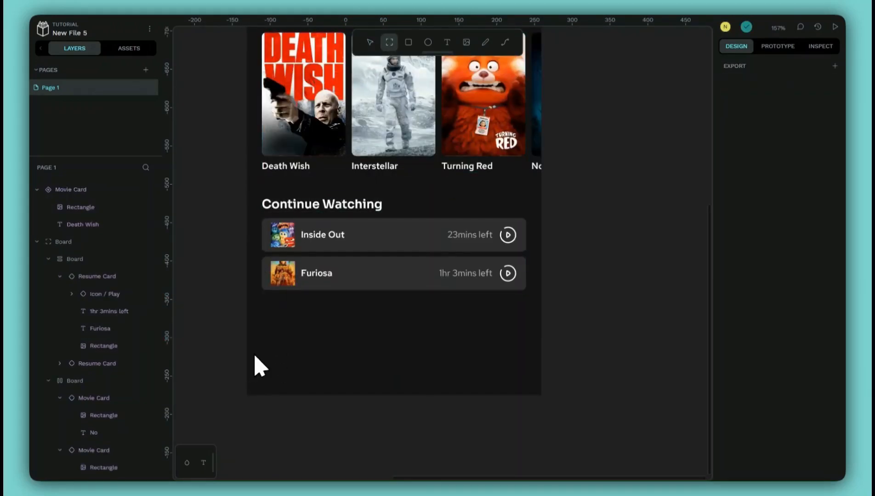
pyautogui.scroll(-4, 303, 416)
pyautogui.hscroll(-6, 303, 416)
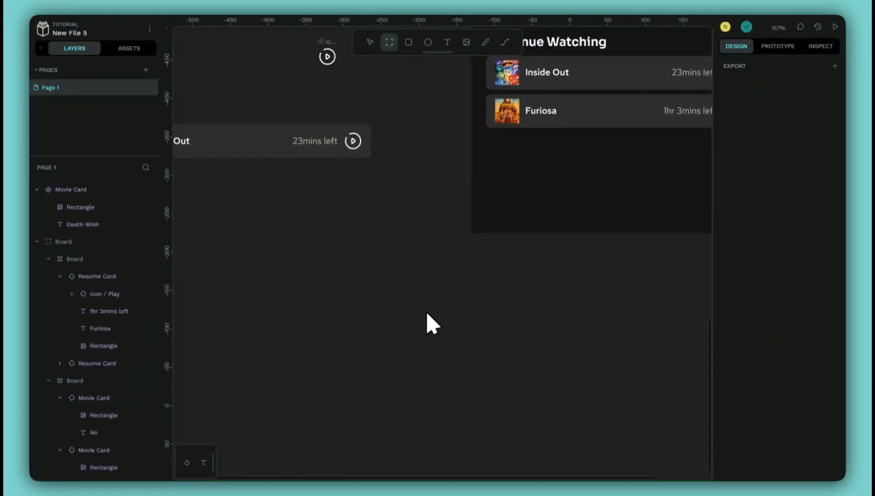
pyautogui.moveTo(308, 306); pyautogui.dragTo(599, 366)
pyautogui.click(726, 296)
pyautogui.moveTo(647, 317); pyautogui.dragTo(504, 356)
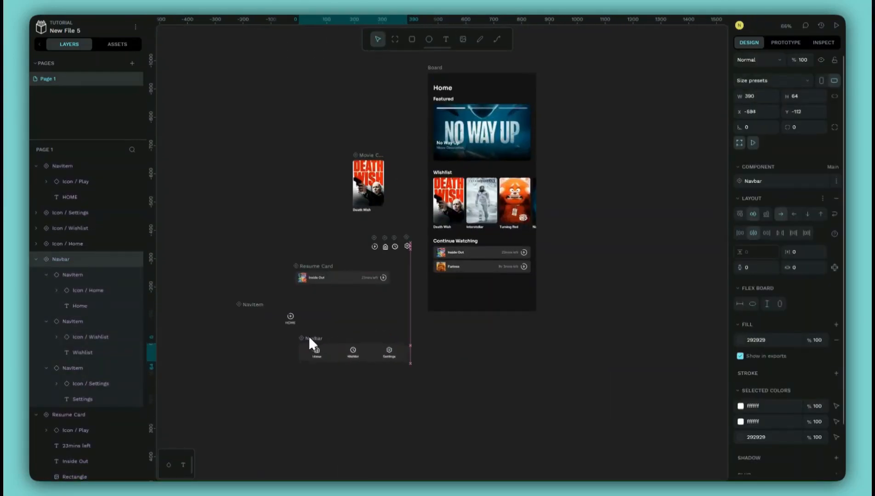
# Step: Reposition the main Navbar and NavItem components so they stack beneath the Resume Card component
pyautogui.moveTo(310, 338); pyautogui.dragTo(305, 339)
pyautogui.click(290, 318)
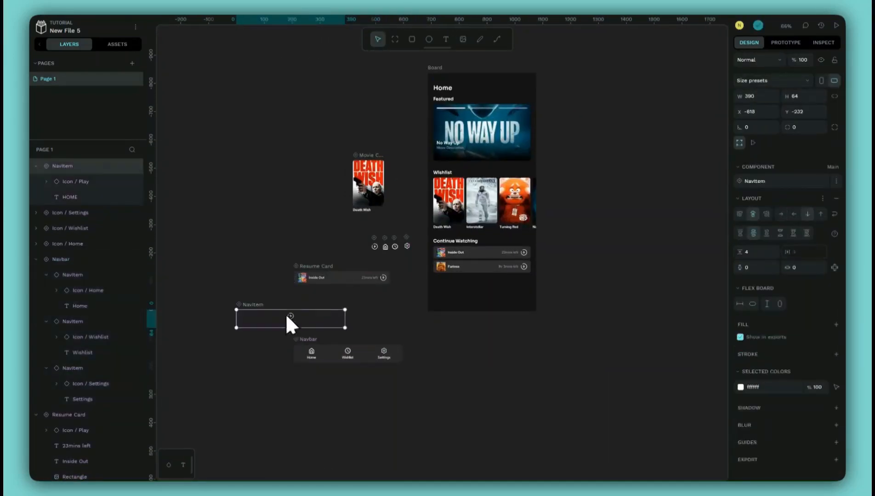
pyautogui.moveTo(258, 315); pyautogui.dragTo(324, 325)
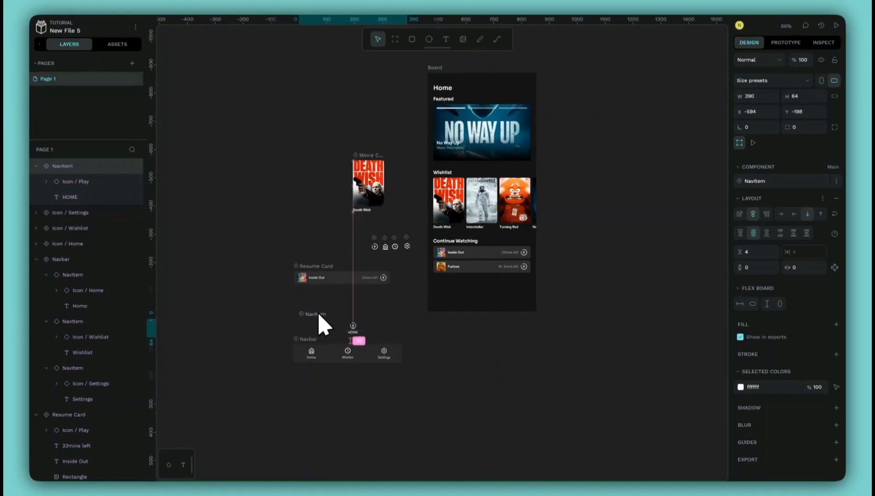
# Step: Place a copy of the Navbar component in the home screen board and align it to the board's bottom edge
pyautogui.click(307, 339)
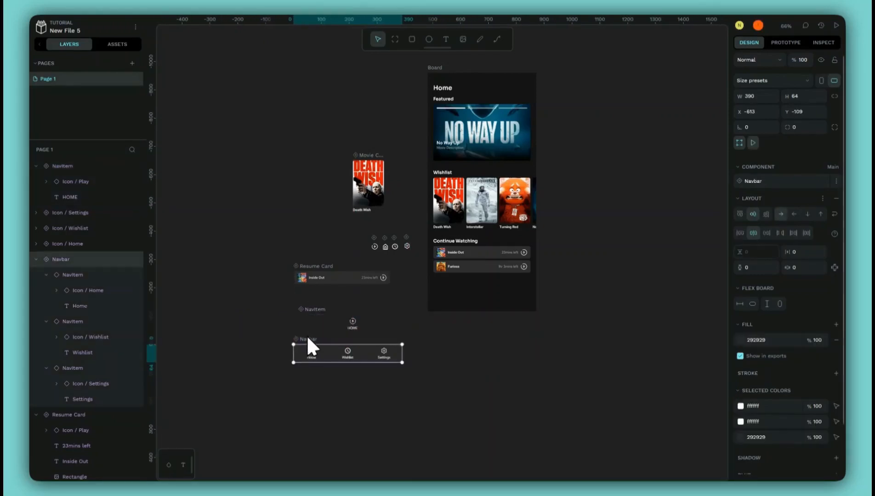
pyautogui.moveTo(313, 358); pyautogui.dragTo(460, 302)
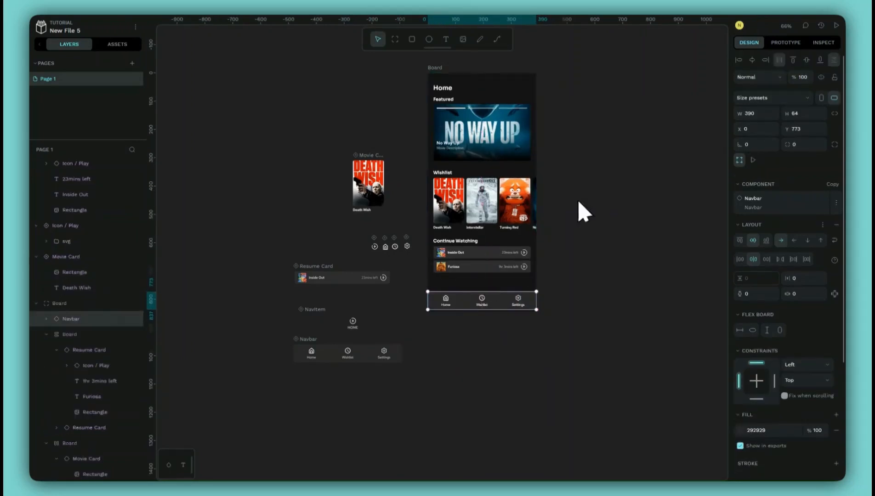
pyautogui.click(821, 59)
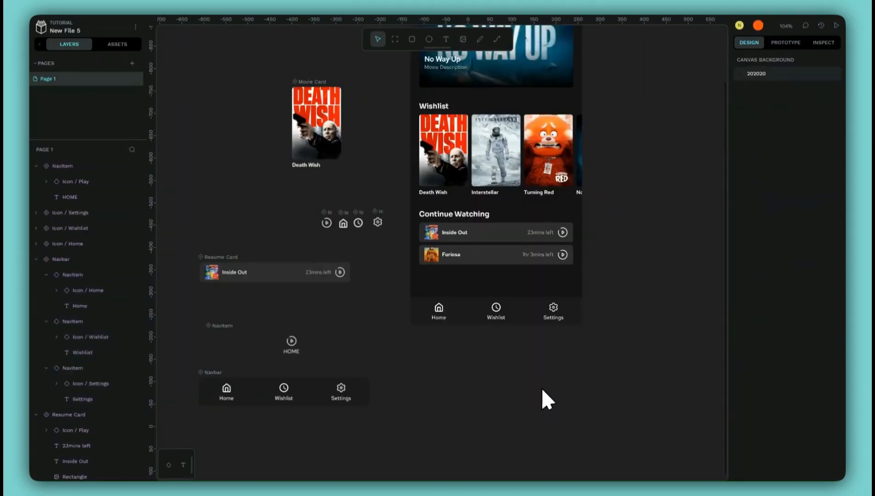
# Step: Line up the play, home, wishlist and settings icon components in one row beneath the main Movie Card component
pyautogui.scroll(-2, 524, 398)
pyautogui.moveTo(524, 397); pyautogui.dragTo(486, 424)
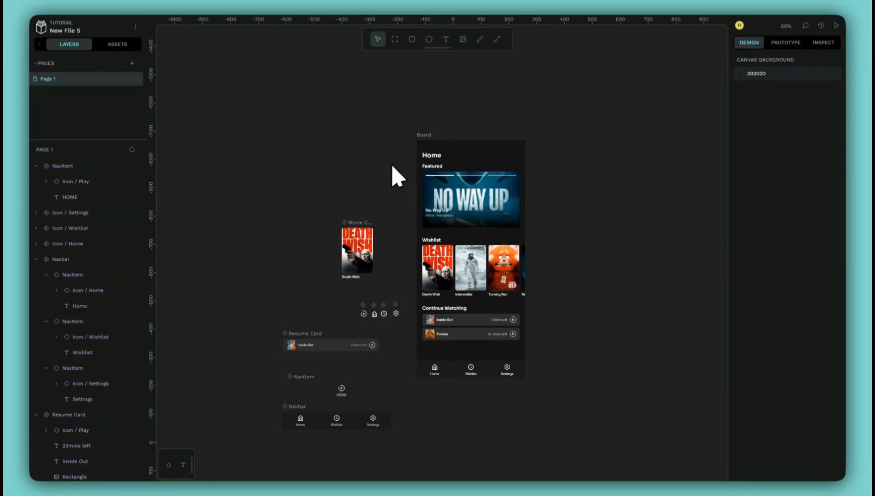
pyautogui.moveTo(267, 192); pyautogui.dragTo(287, 163)
pyautogui.moveTo(345, 298); pyautogui.dragTo(325, 212)
pyautogui.click(820, 60)
pyautogui.scroll(5, 290, 215)
pyautogui.scroll(-5, 391, 267)
# Step: Stack the Resume Card, NavItem and Navbar components beneath the icons, and move all main components farther from the home board
pyautogui.moveTo(400, 317); pyautogui.dragTo(390, 282)
pyautogui.moveTo(379, 368); pyautogui.dragTo(371, 300)
pyautogui.moveTo(378, 448); pyautogui.dragTo(364, 336)
pyautogui.moveTo(244, 78); pyautogui.dragTo(477, 407)
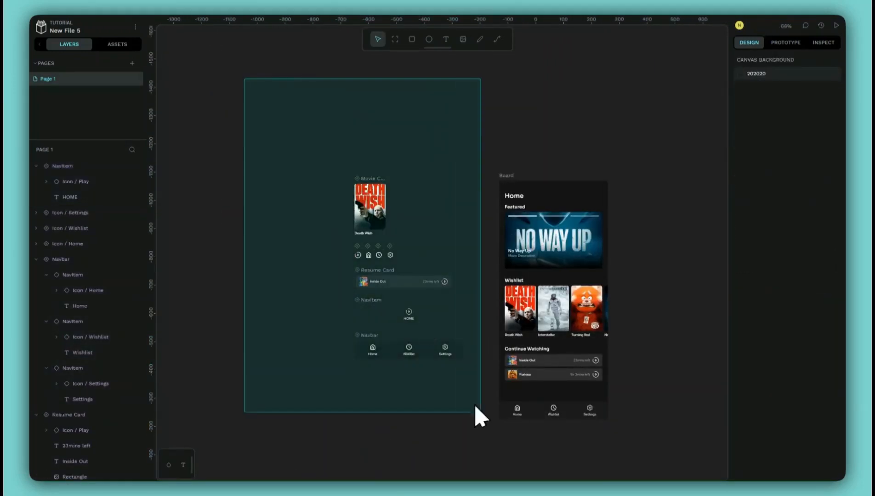
pyautogui.moveTo(404, 282); pyautogui.dragTo(389, 307)
pyautogui.click(285, 275)
# Step: Add a Components heading above the main Movie Card component, aligned with the left edge of the component column
pyautogui.press('t')
pyautogui.click(360, 172)
pyautogui.write('Components')
pyautogui.press('Escape')
pyautogui.moveTo(379, 176); pyautogui.dragTo(356, 183)
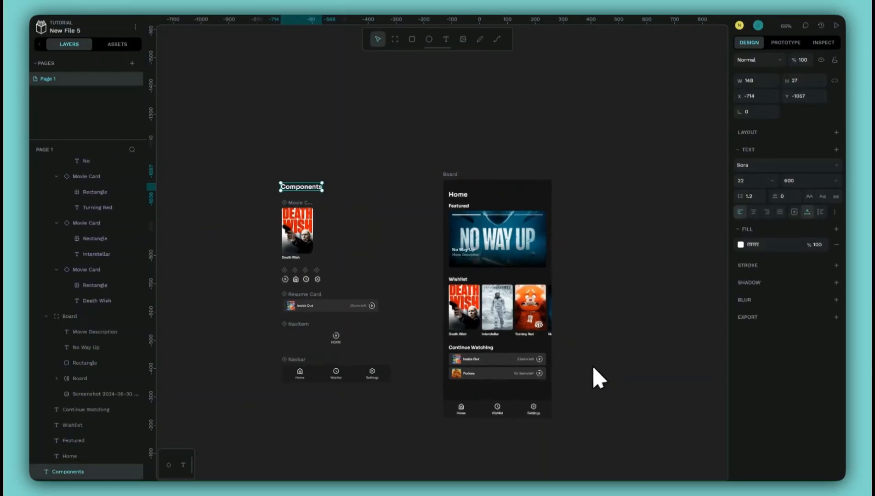
pyautogui.scroll(3, 528, 361)
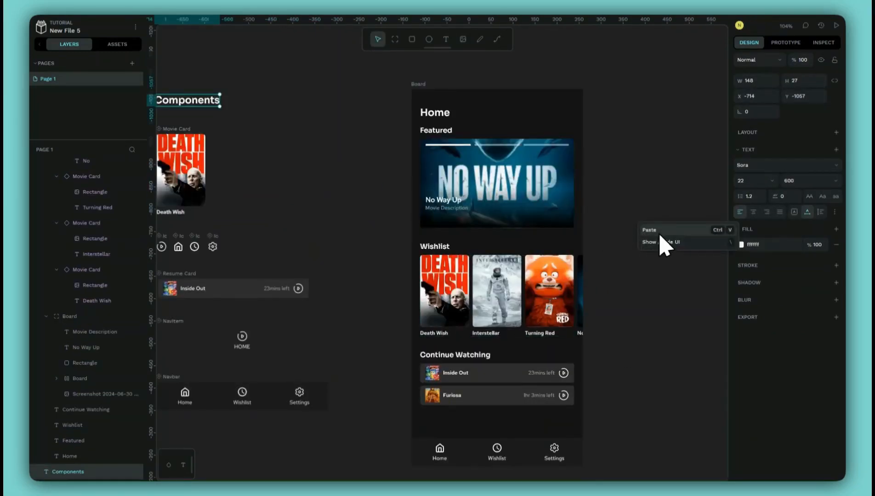
# Step: Hide the interface, duplicate the featured No Way Up card and place the copy beside the home board
pyautogui.click(661, 242)
pyautogui.scroll(-3, 657, 246)
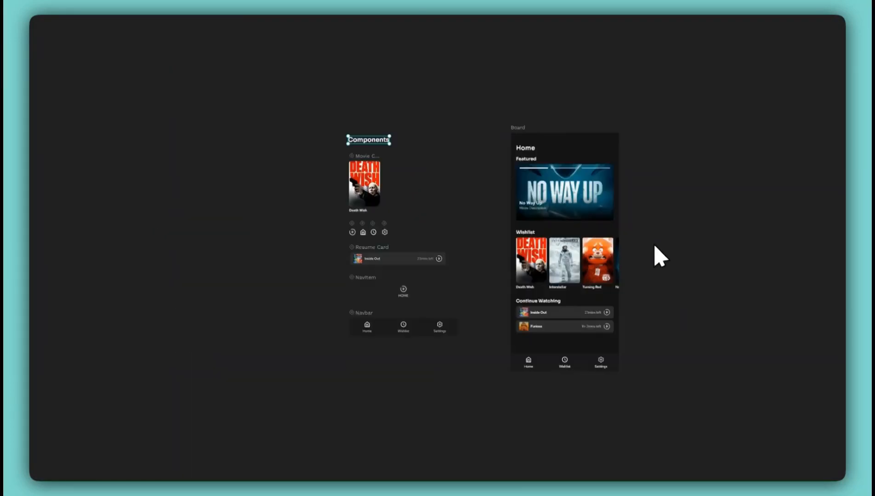
pyautogui.rightClick(584, 197)
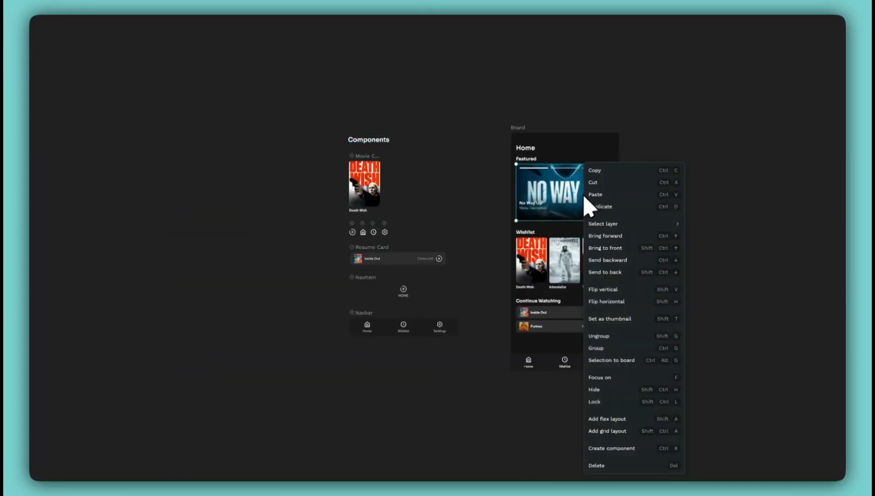
pyautogui.click(596, 206)
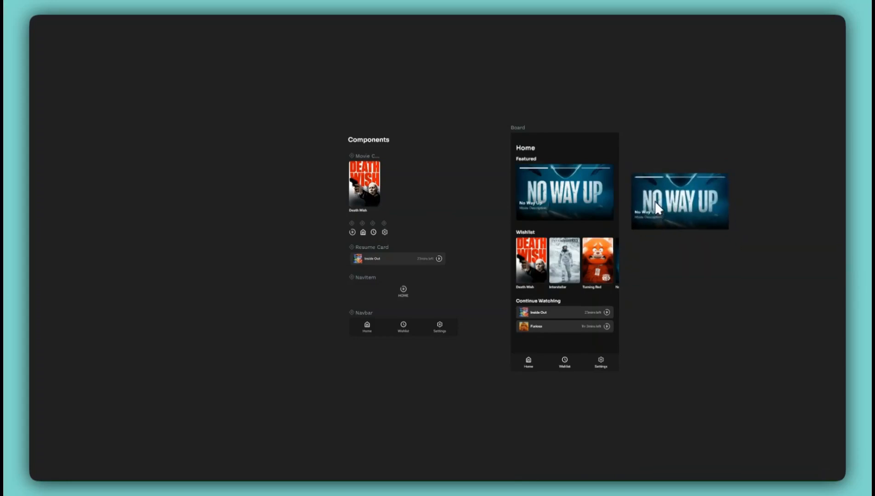
pyautogui.click(647, 191)
# Step: Show the interface again and delete every layer inside the duplicated featured card except its screenshot image
pyautogui.rightClick(467, 192)
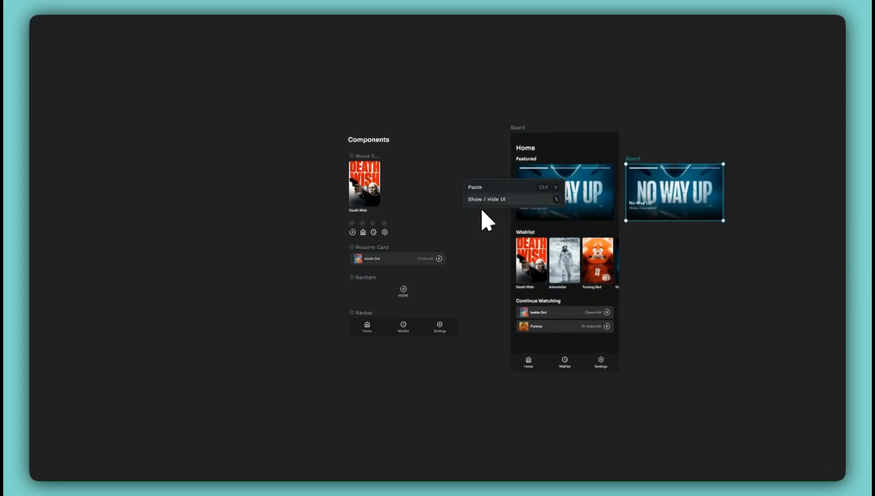
pyautogui.click(543, 199)
pyautogui.click(36, 167)
pyautogui.click(64, 228)
pyautogui.keyDown('shift'); pyautogui.click(73, 188); pyautogui.keyUp('shift')
pyautogui.press('Delete')
# Step: Add a blur with a value of 30 to the duplicated featured card board
pyautogui.click(639, 157)
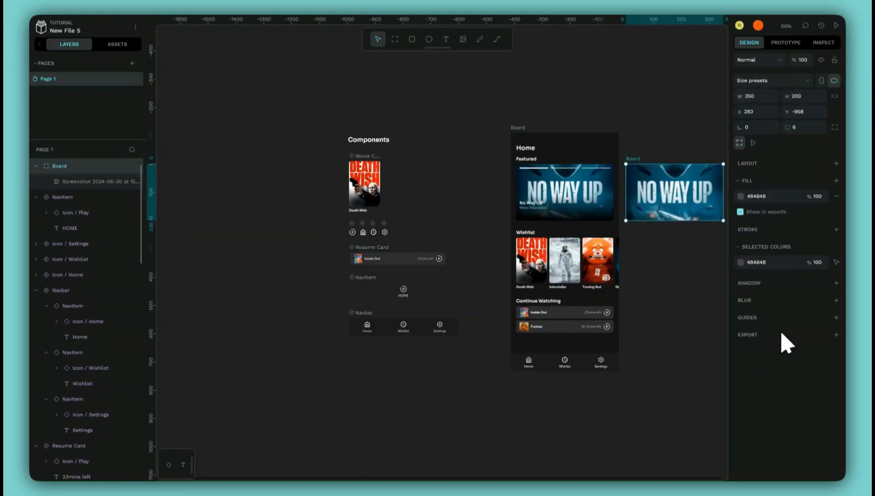
pyautogui.click(836, 300)
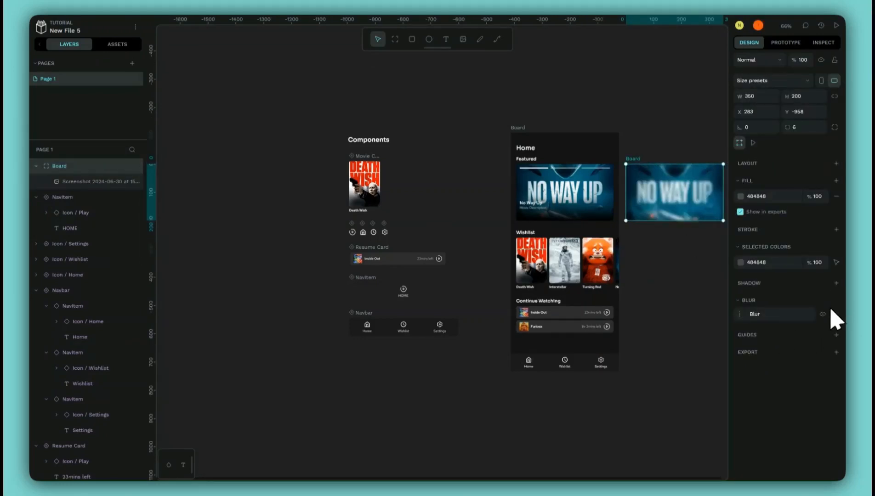
pyautogui.click(738, 314)
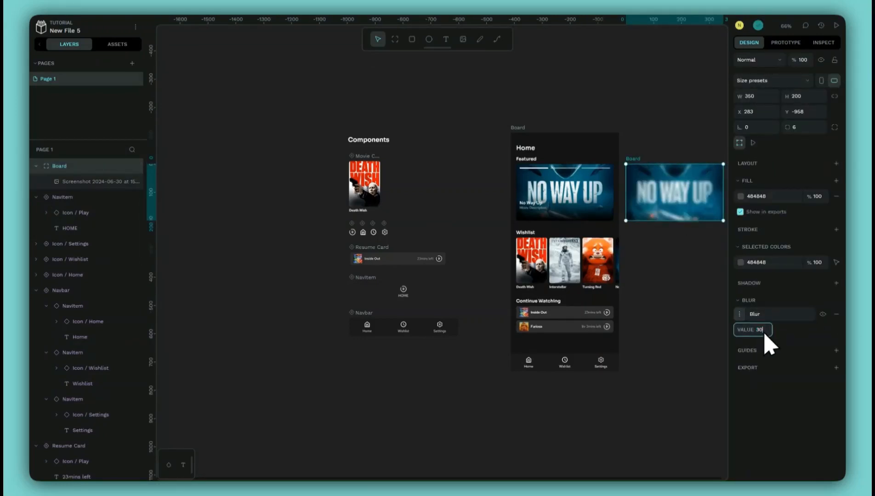
pyautogui.write('30')
pyautogui.press('Tab')
pyautogui.click(726, 350)
# Step: Lock the screenshot image layer inside the blurred board
pyautogui.hscroll(4, 598, 317)
pyautogui.scroll(2, 598, 317)
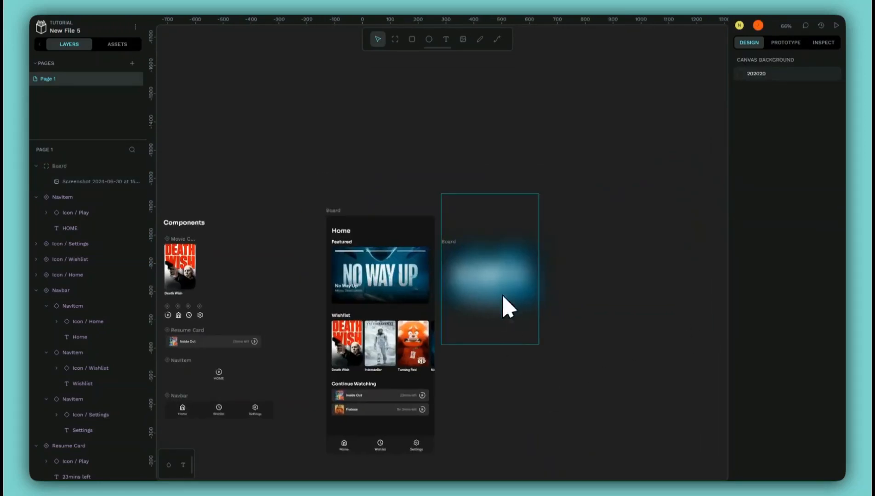
pyautogui.click(500, 273)
pyautogui.click(449, 240)
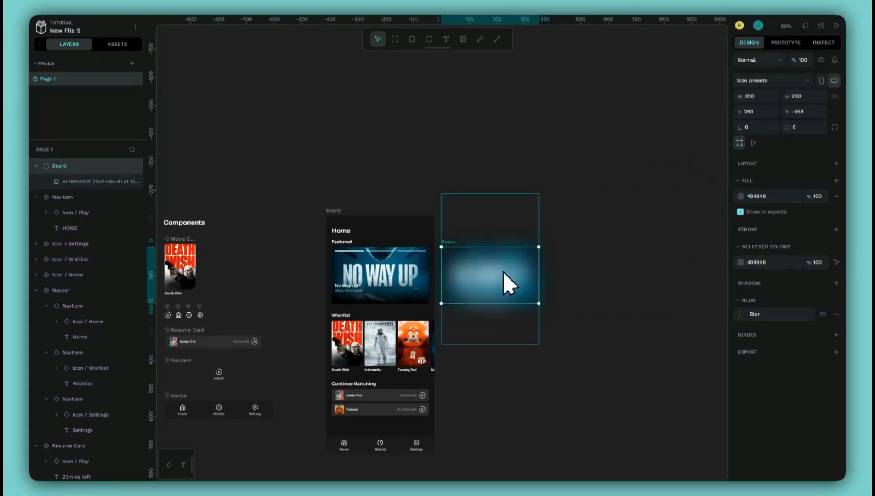
pyautogui.click(137, 181)
# Step: Move the blurred board into the home board, exactly over the featured card at X 20, Y 111
pyautogui.moveTo(450, 262); pyautogui.dragTo(430, 260)
pyautogui.hotkey('shift', 'Left')
pyautogui.hotkey('shift', 'Left')
pyautogui.hotkey('shift', 'Left')
pyautogui.hotkey('shift', 'Left')
pyautogui.hotkey('shift', 'Left')
pyautogui.hotkey('shift', 'Left')
pyautogui.hotkey('shift', 'Left')
pyautogui.hotkey('shift', 'Left')
pyautogui.hotkey('shift', 'Left')
pyautogui.hotkey('shift', 'Left')
pyautogui.hotkey('shift', 'Left')
pyautogui.hotkey('shift', 'Left')
pyautogui.hotkey('shift', 'Left')
pyautogui.hotkey('shift', 'Left')
pyautogui.hotkey('shift', 'Left')
pyautogui.hotkey('shift', 'Left')
pyautogui.hotkey('shift', 'Left')
pyautogui.hotkey('shift', 'Left')
pyautogui.hotkey('shift', 'Left')
pyautogui.hotkey('shift', 'Left')
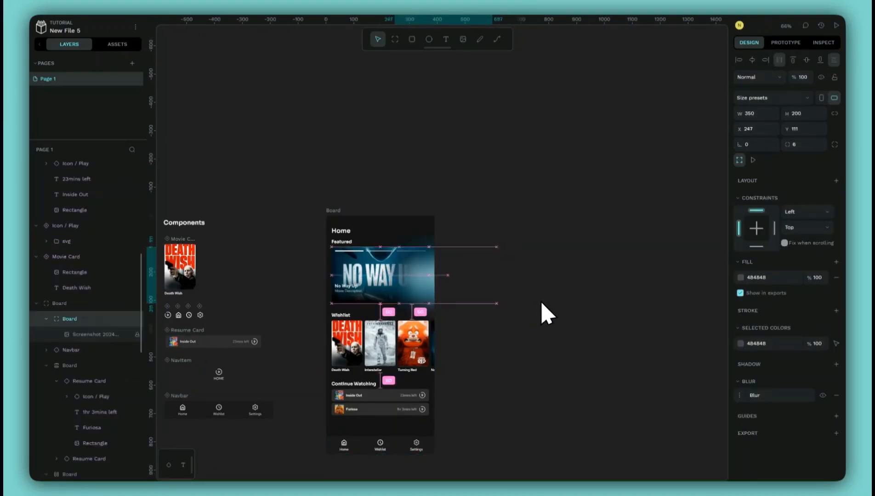
pyautogui.press('Right')
pyautogui.press('Right')
pyautogui.press('Right')
pyautogui.press('Right')
pyautogui.press('Right')
pyautogui.press('Right')
pyautogui.press('Right')
pyautogui.press('Right')
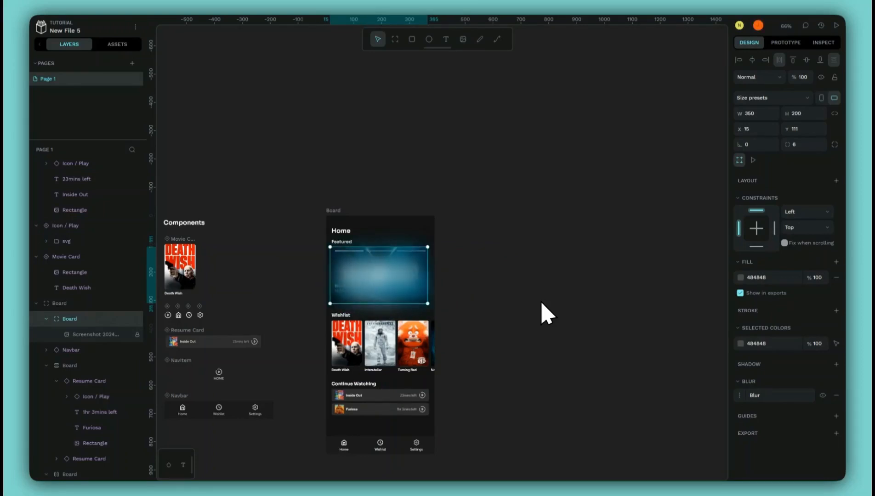
# Step: Bring the original featured card board above the blurred copy in the home board's layer order
pyautogui.click(73, 395)
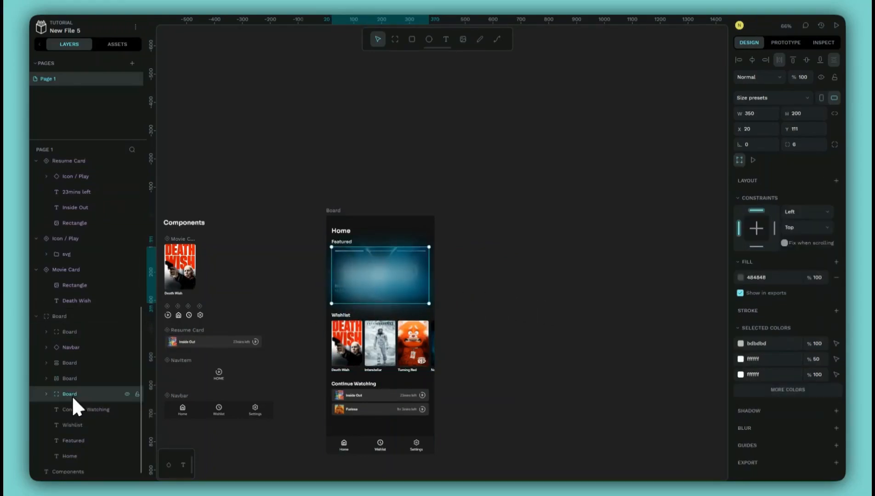
pyautogui.moveTo(73, 400); pyautogui.dragTo(69, 385)
pyautogui.moveTo(81, 330); pyautogui.dragTo(81, 331)
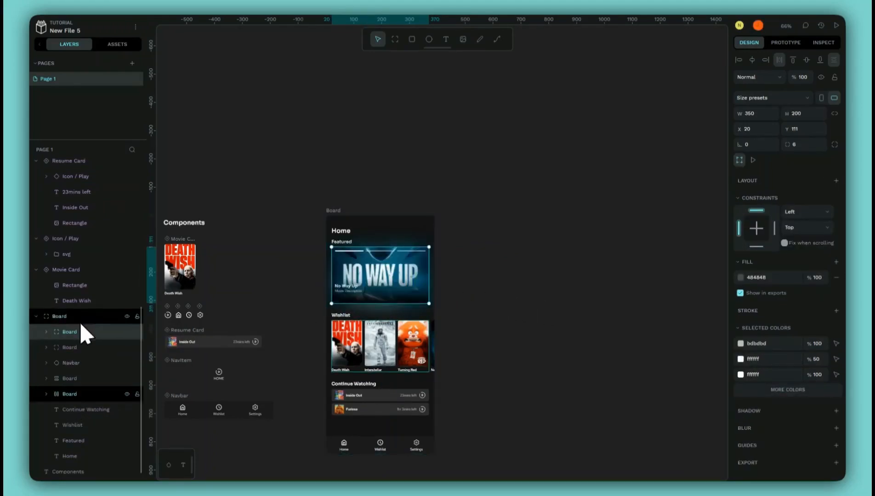
pyautogui.click(493, 289)
pyautogui.scroll(5, 490, 302)
pyautogui.moveTo(490, 304); pyautogui.dragTo(587, 289)
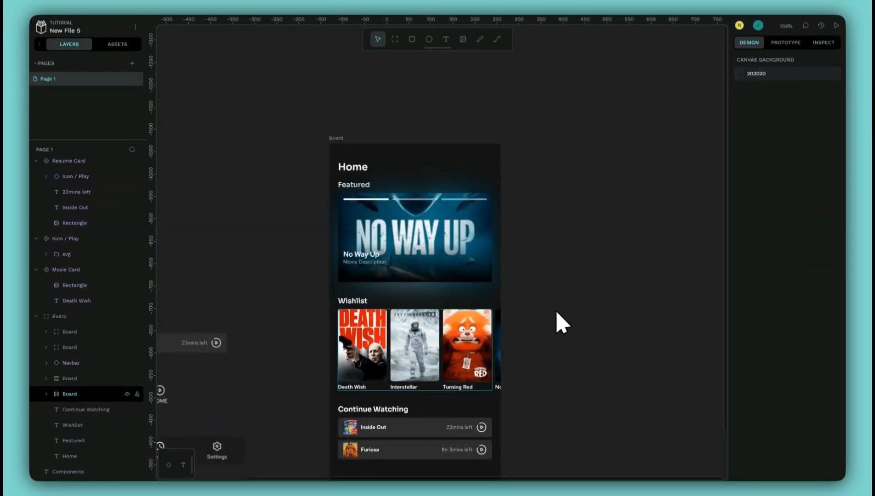
pyautogui.scroll(-3, 562, 324)
pyautogui.hscroll(-1, 589, 294)
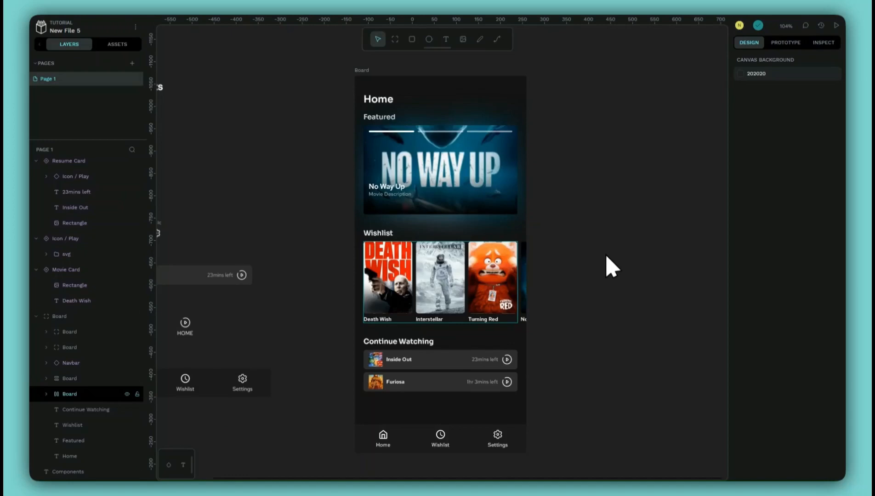